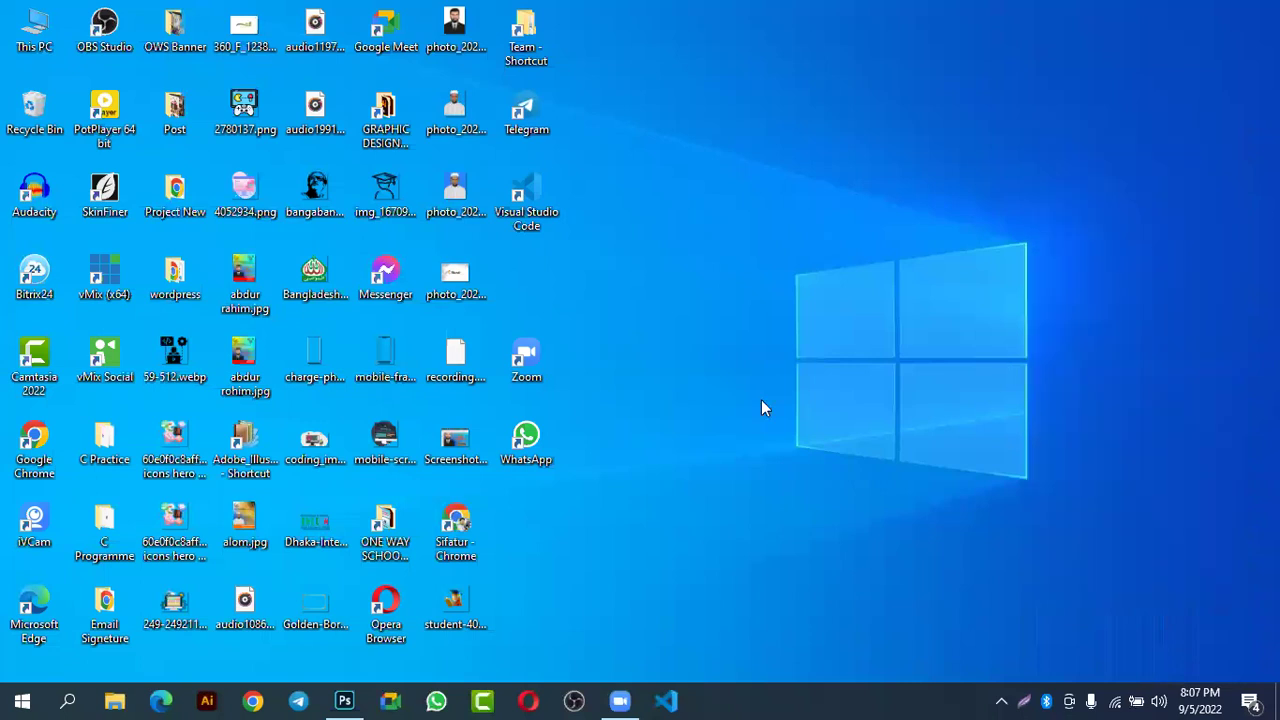
- Switch to Chrome and open the One Way School website at onewayschool.com
click(252, 700)
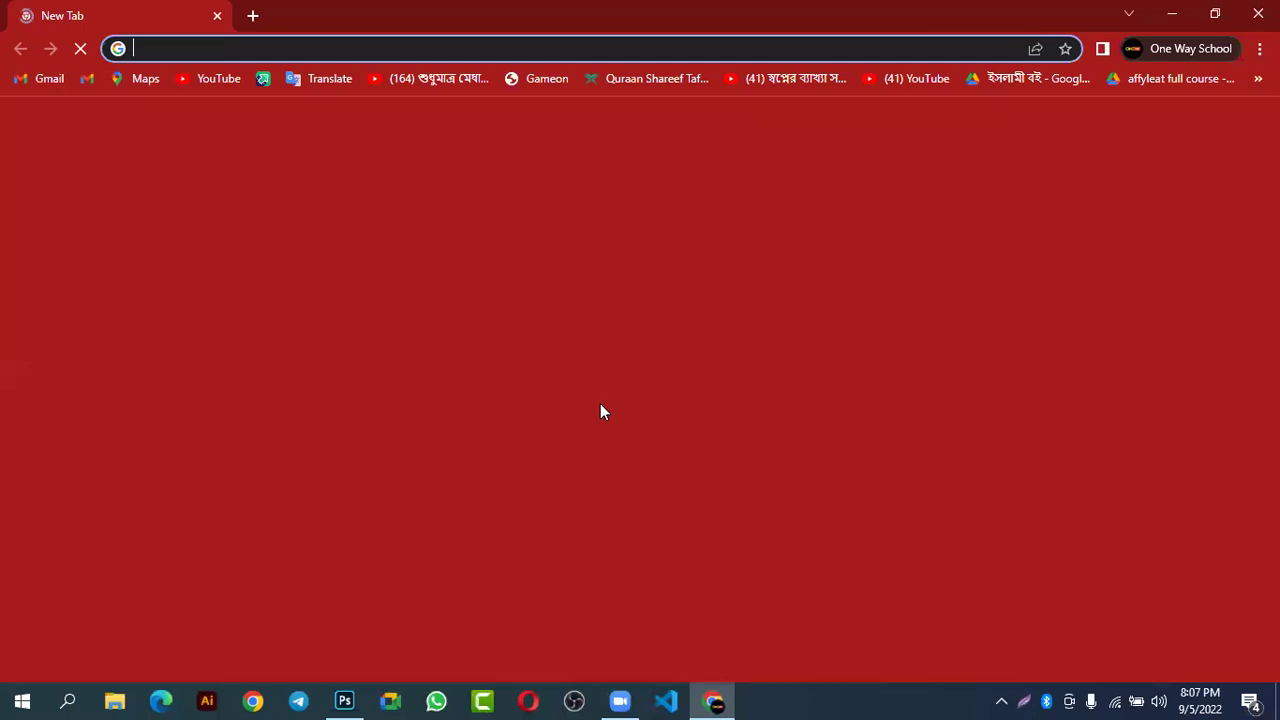
text(one)
key(Return)
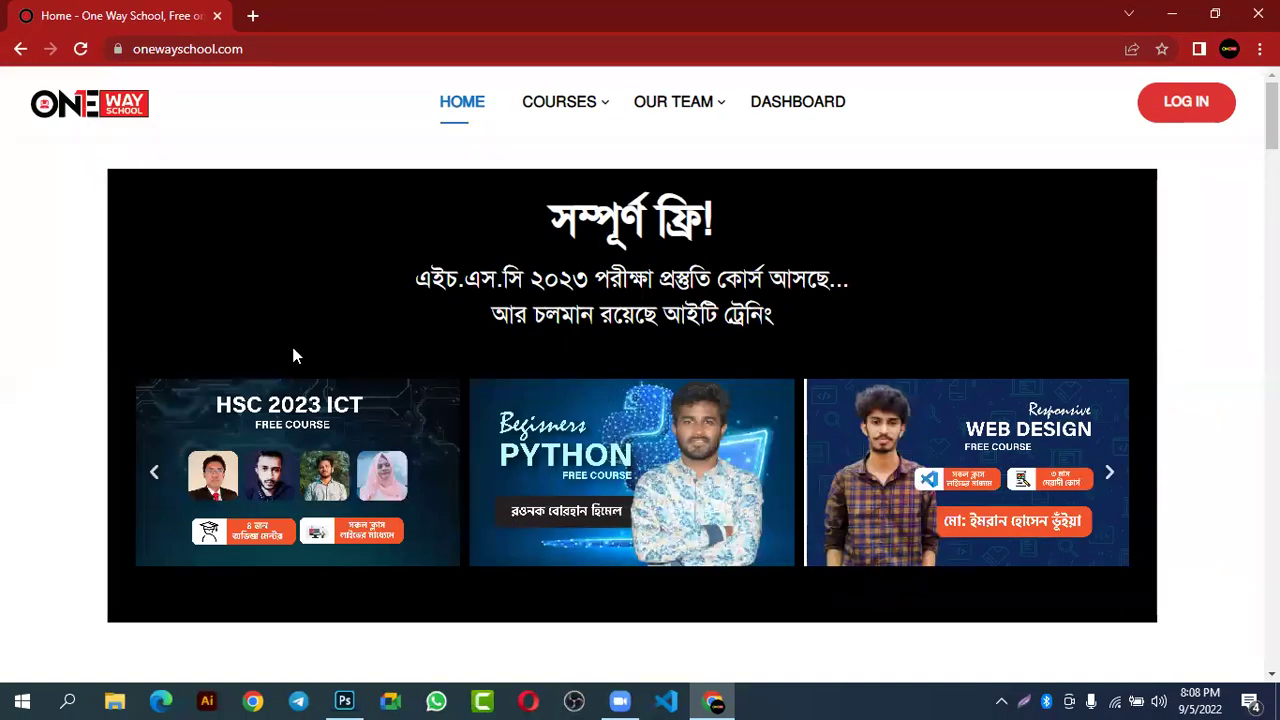
- Go to the IT Resource page among the site's course pages and open the download link for all Adobe software
scroll(46, 283, down, 9)
scroll(451, 290, up, 4)
scroll(849, 286, down, 3)
scroll(900, 260, up, 8)
mouse_move(600, 108)
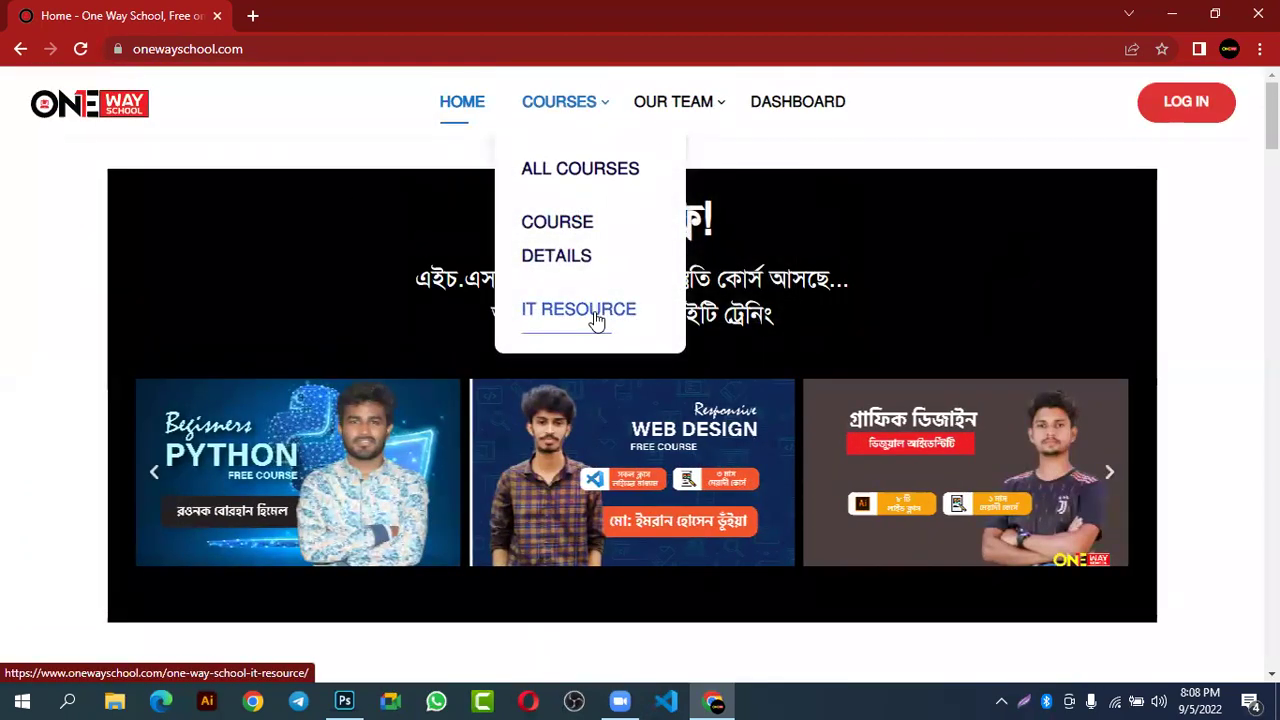
click(597, 318)
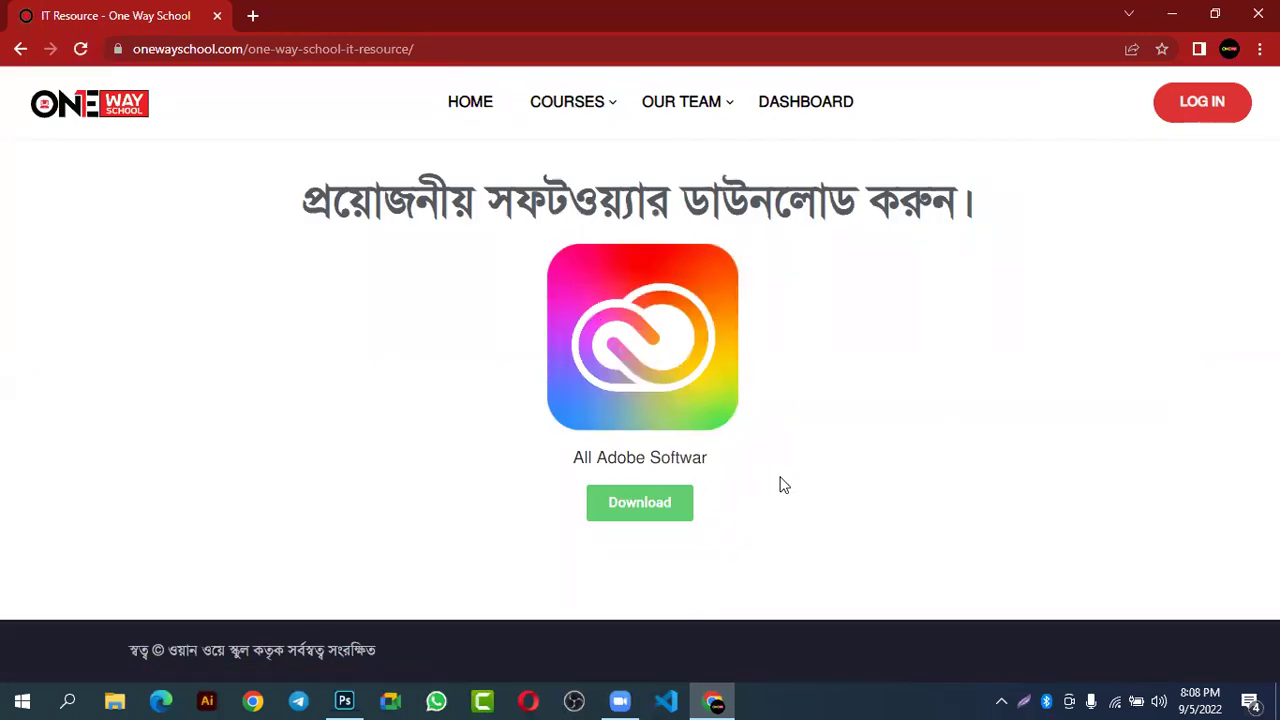
click(623, 508)
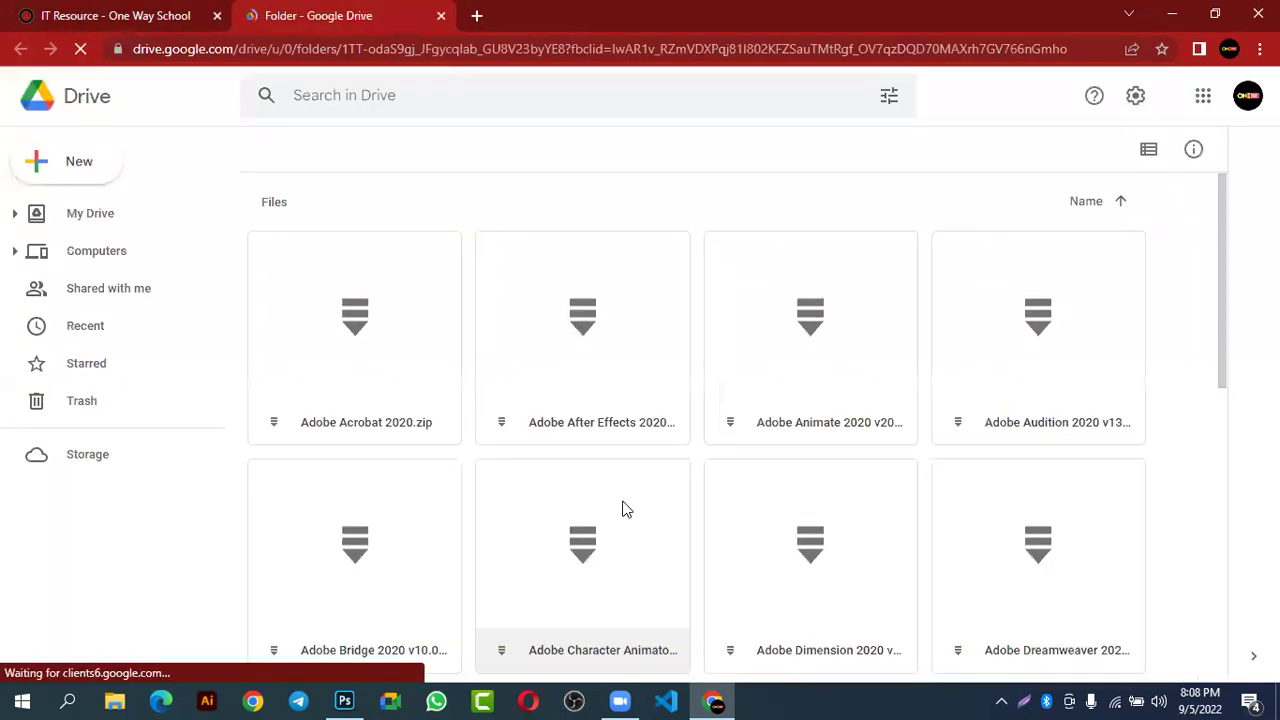
- Look through the Adobe Master Collection 2020 folder and open the preview of Adobe Photoshop 2020 v21.1.3.190.zip, hiding the notifications
scroll(675, 397, down, 1)
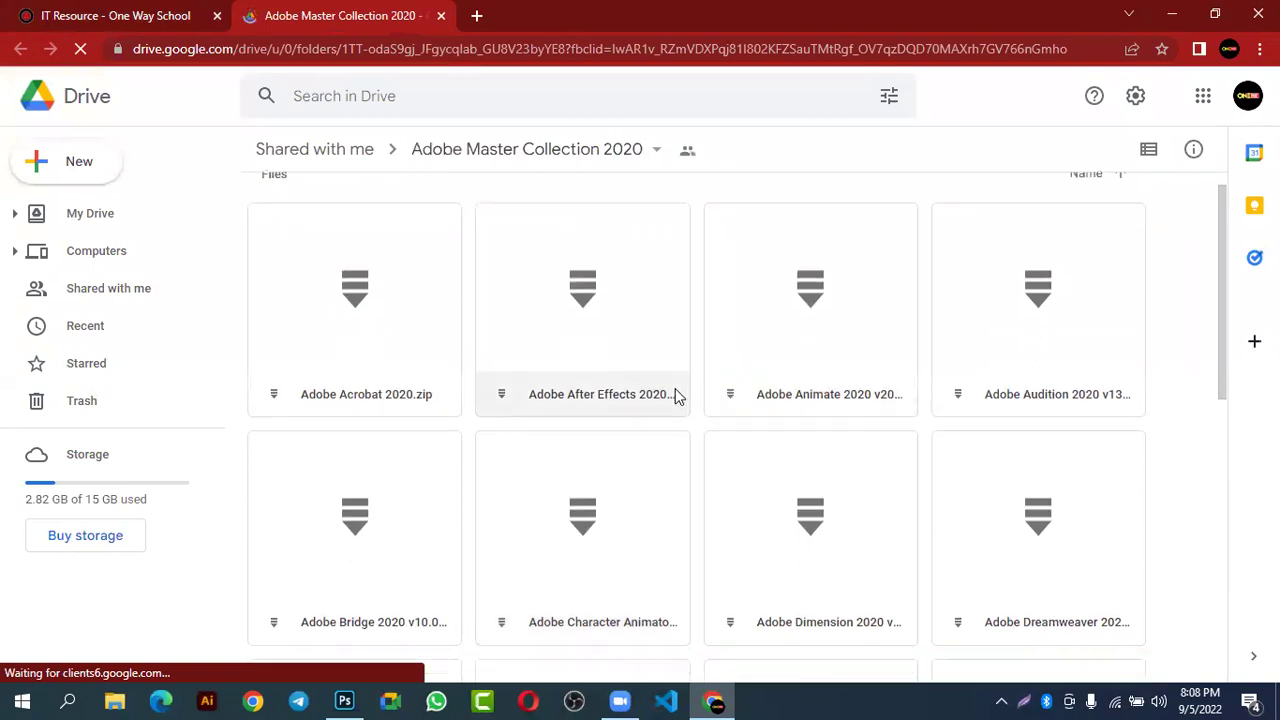
scroll(675, 397, down, 3)
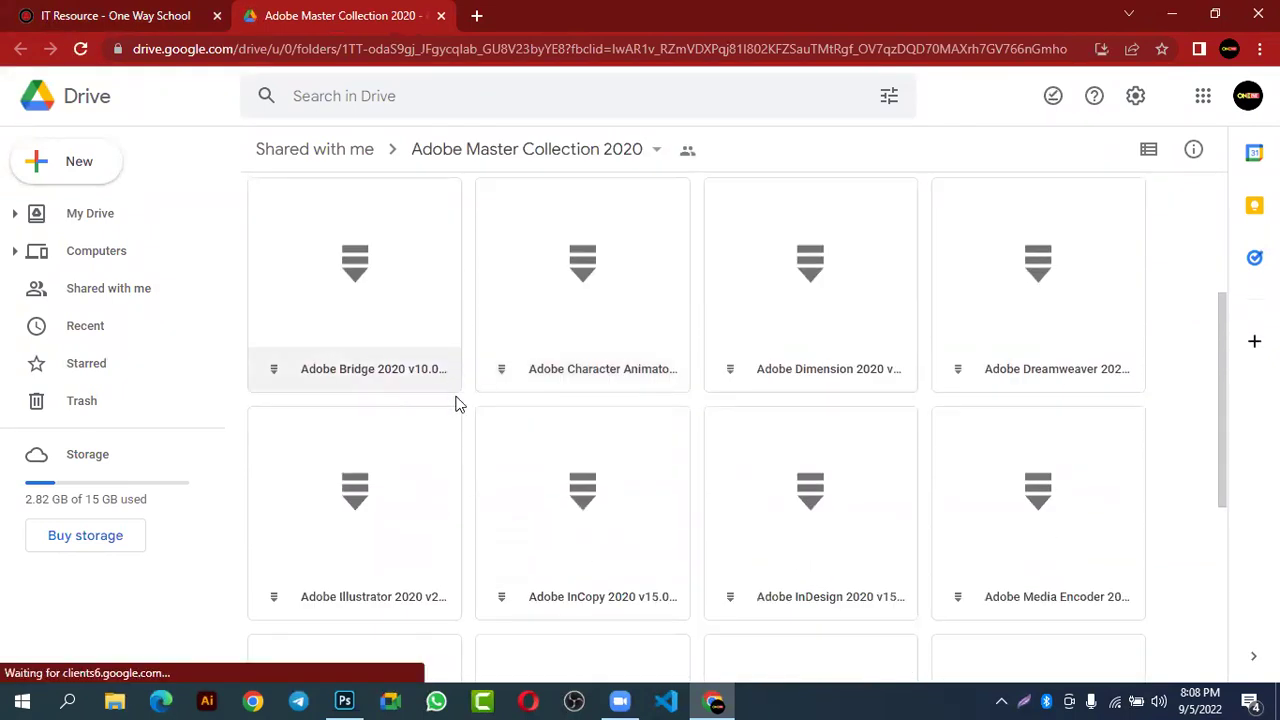
scroll(923, 426, down, 2)
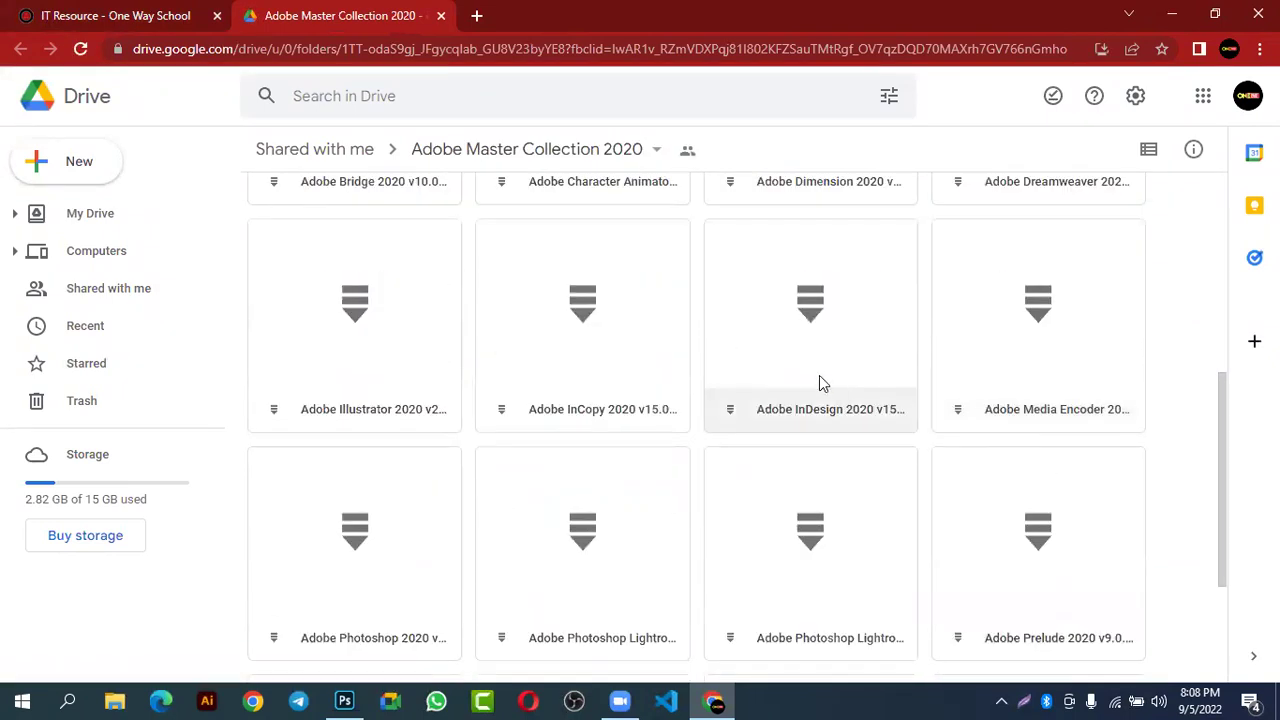
scroll(1001, 432, down, 1)
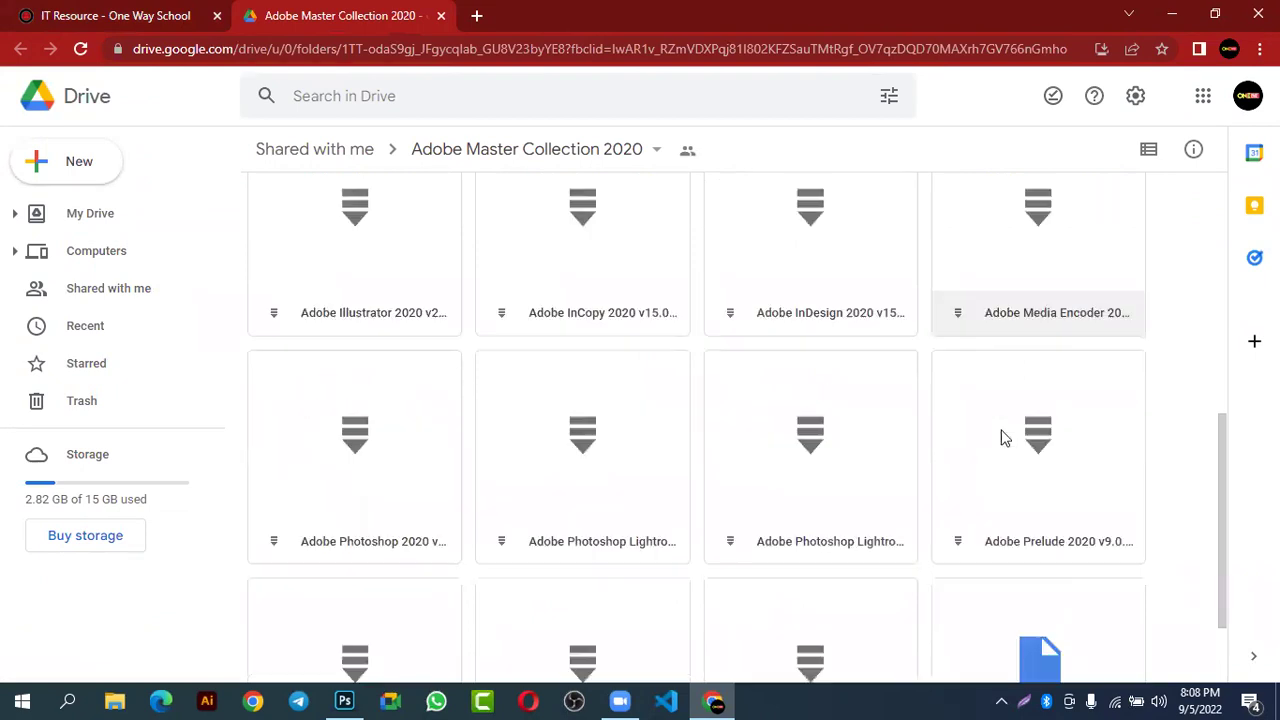
scroll(1005, 436, down, 1)
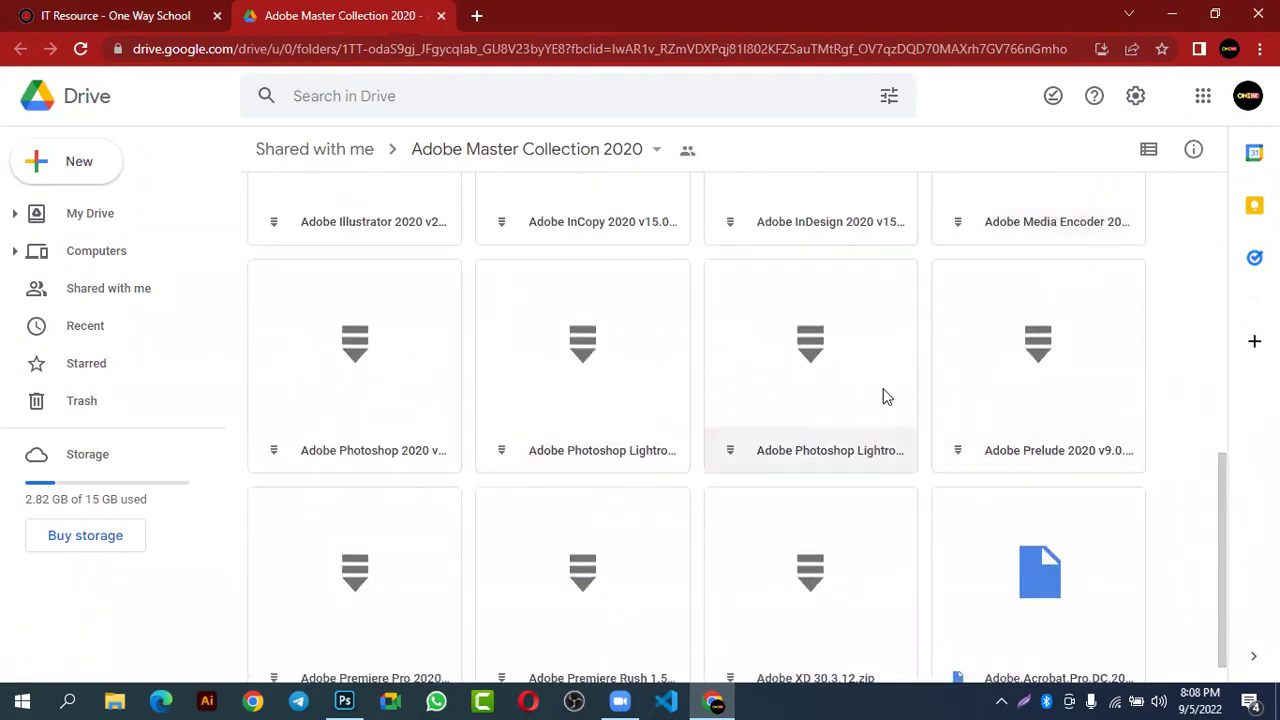
double_click(404, 380)
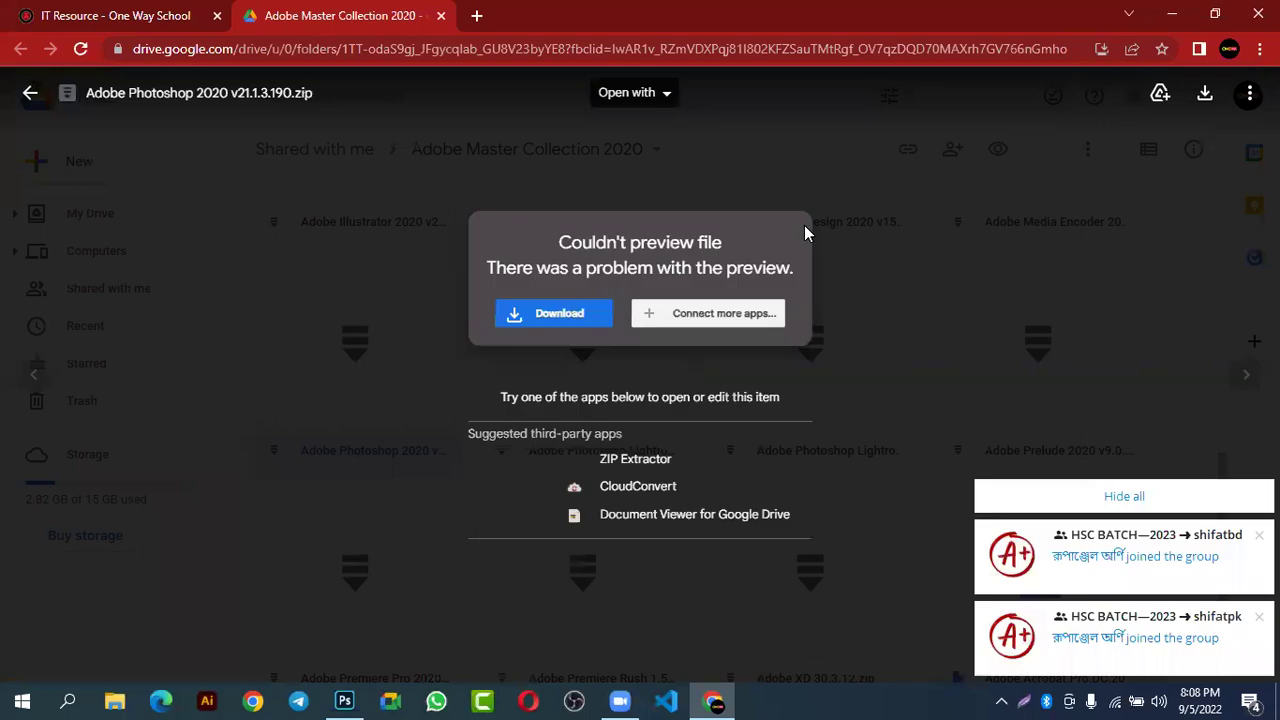
click(1112, 498)
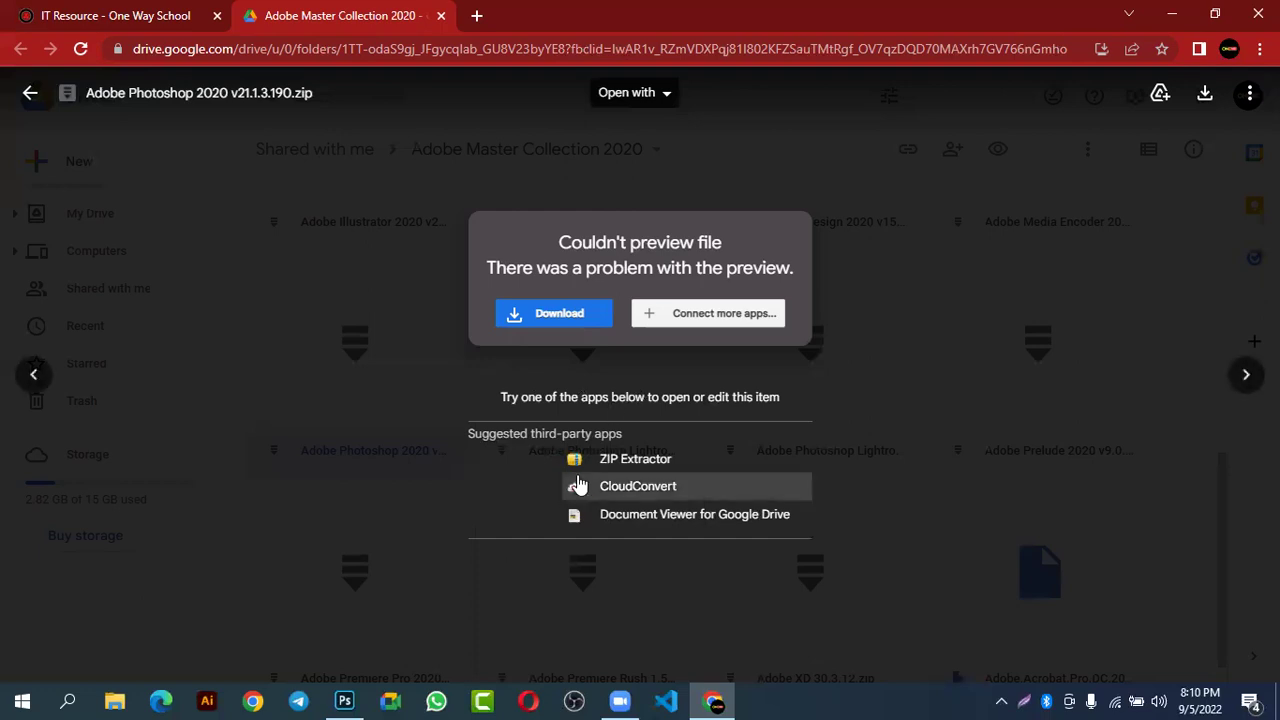
- Close the Google Drive page and the browser, and switch to Photoshop
click(441, 16)
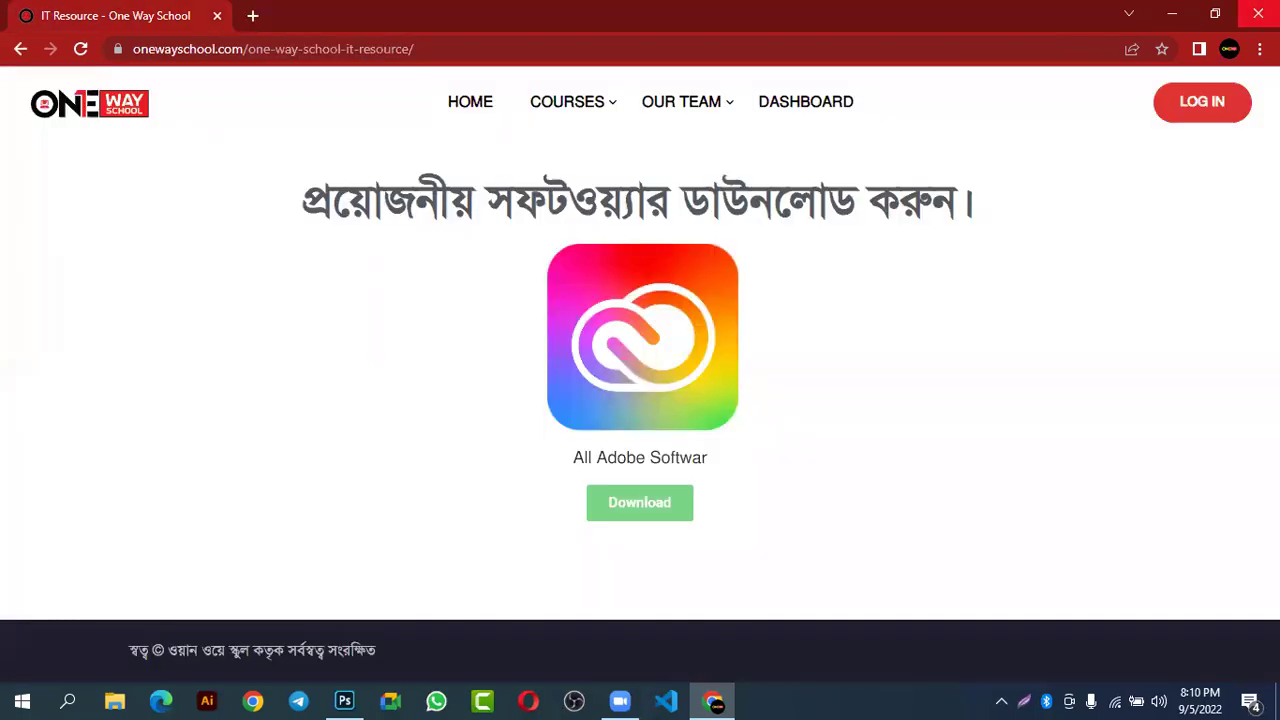
click(1258, 14)
click(10, 700)
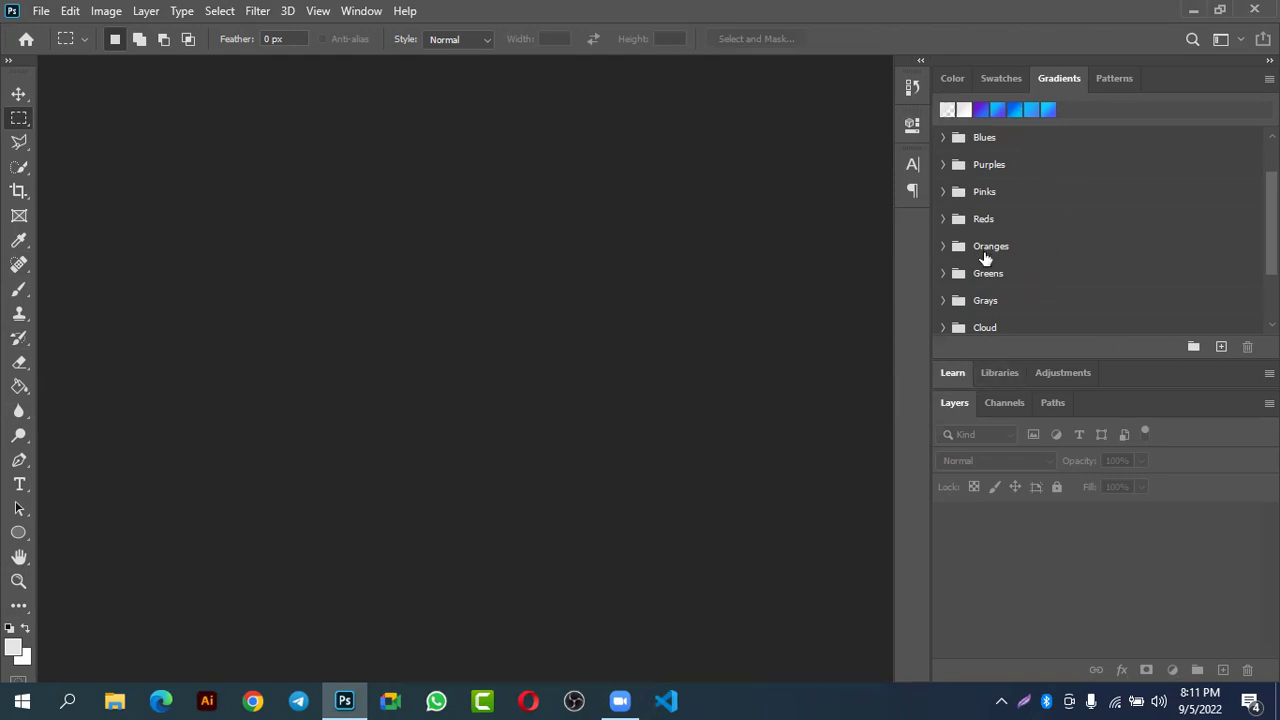
- Look at the channels and paths lists, ending back on the layers list
click(1005, 402)
click(1054, 402)
click(953, 405)
- Open the recent file project-2(A)-Beatles.psd, leaving the missing OpenSans and FontAwesome fonts unresolved
click(43, 13)
mouse_move(100, 127)
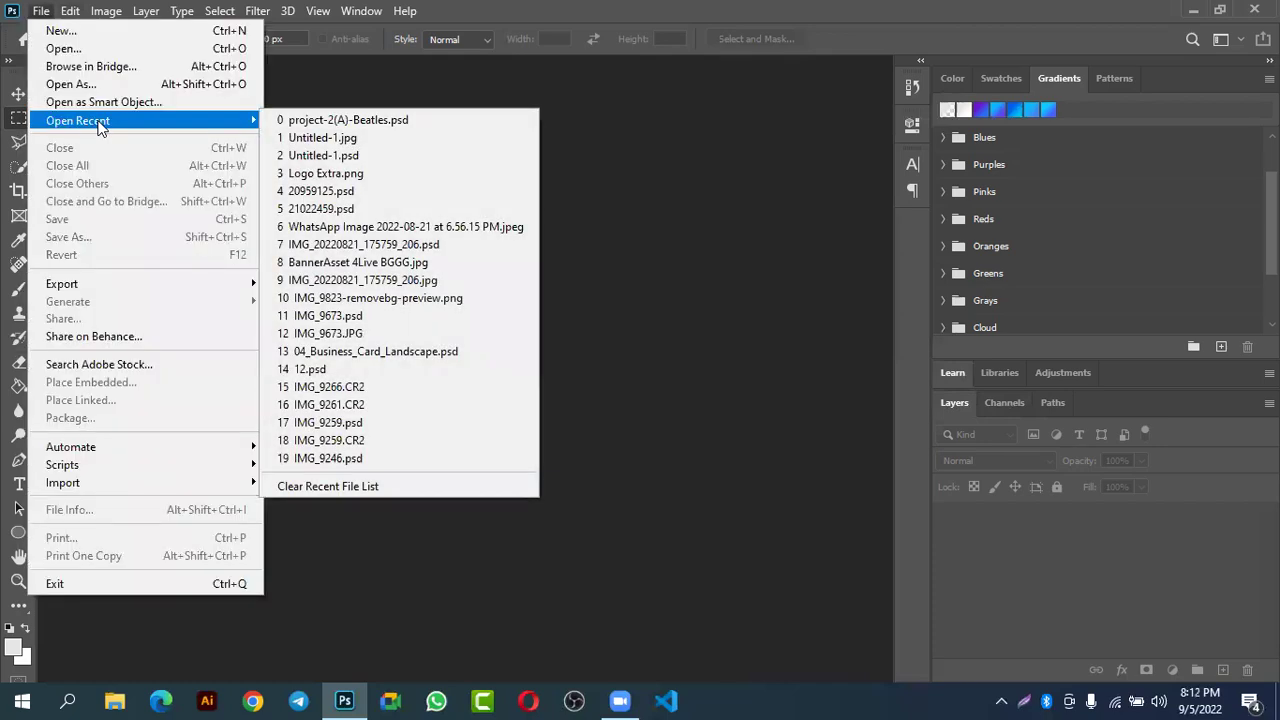
click(405, 120)
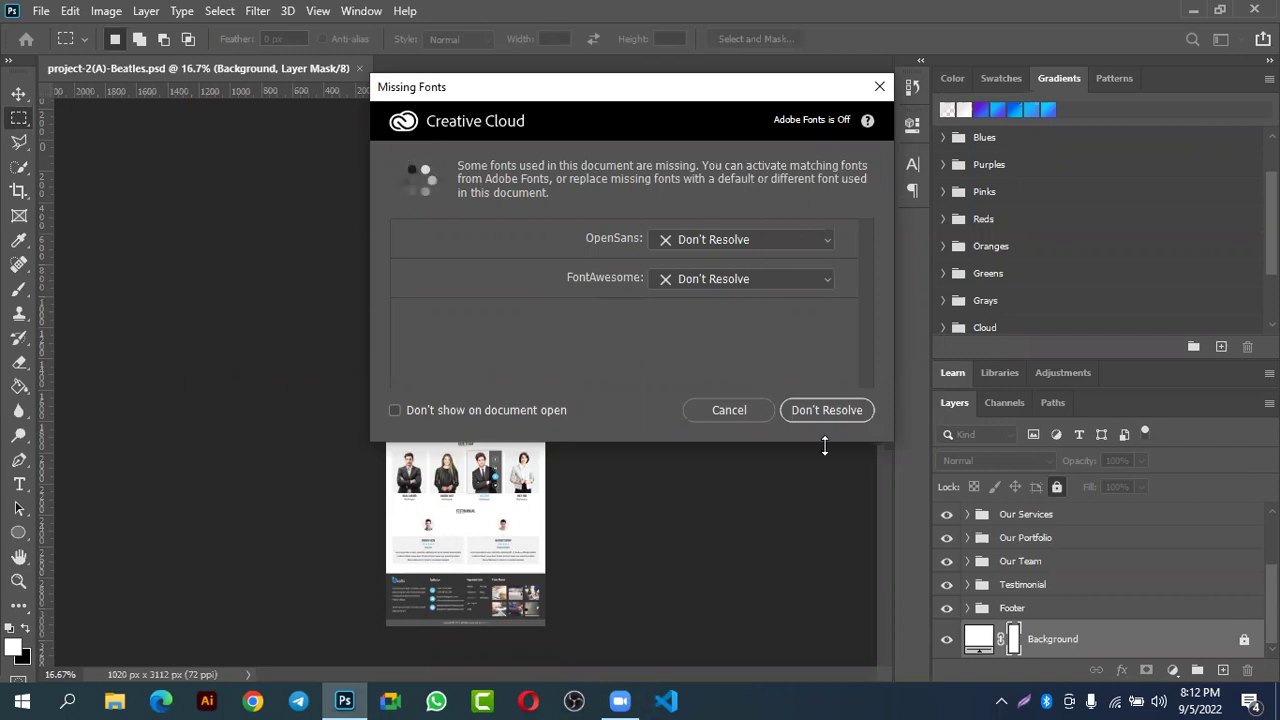
click(803, 240)
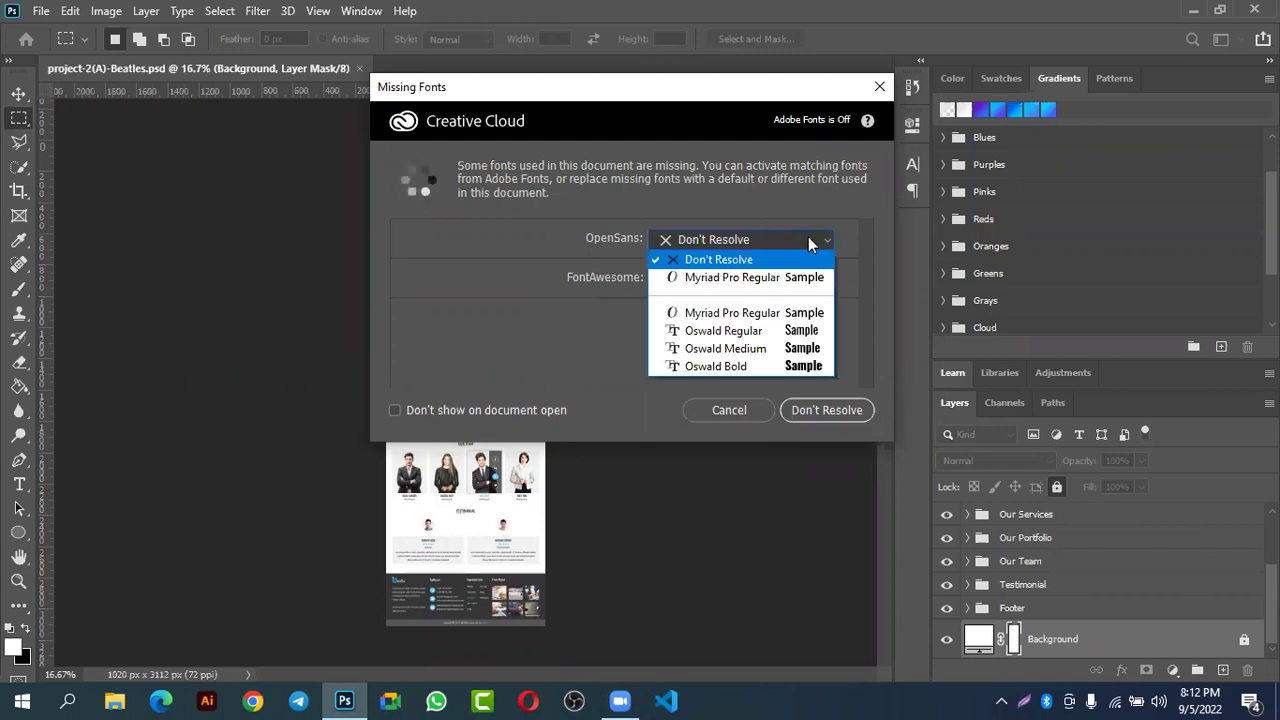
click(810, 243)
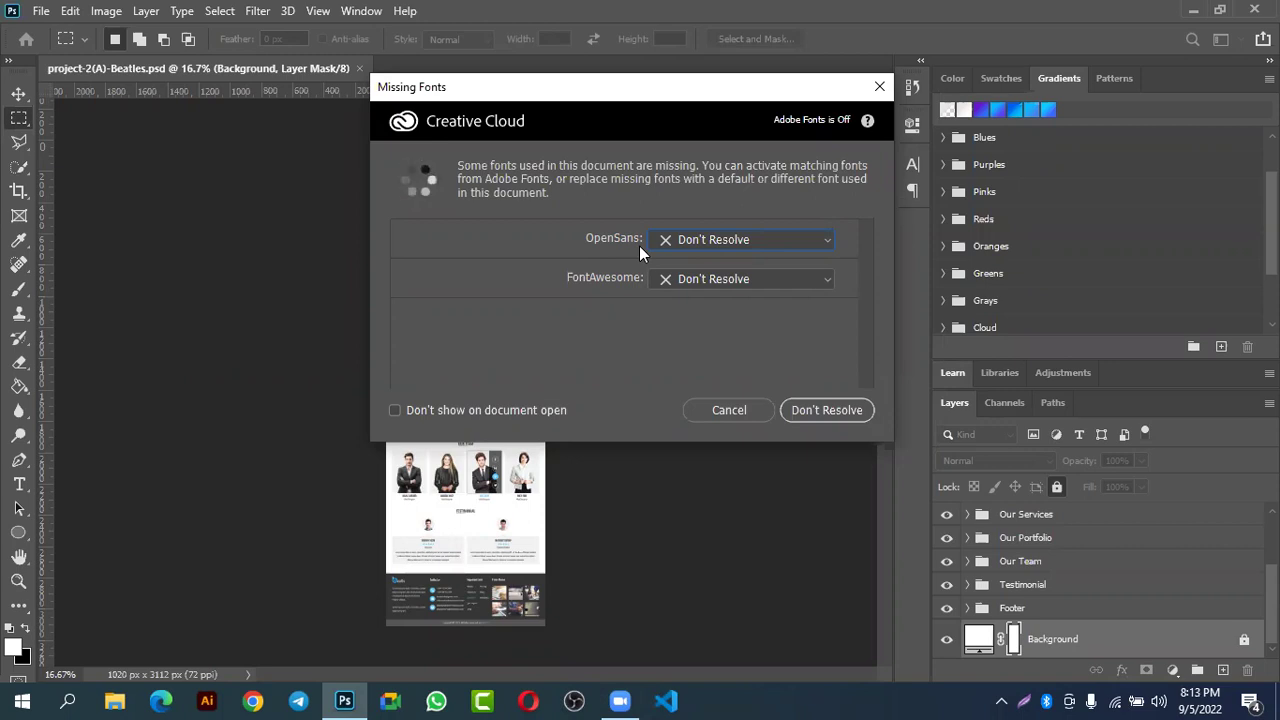
click(738, 238)
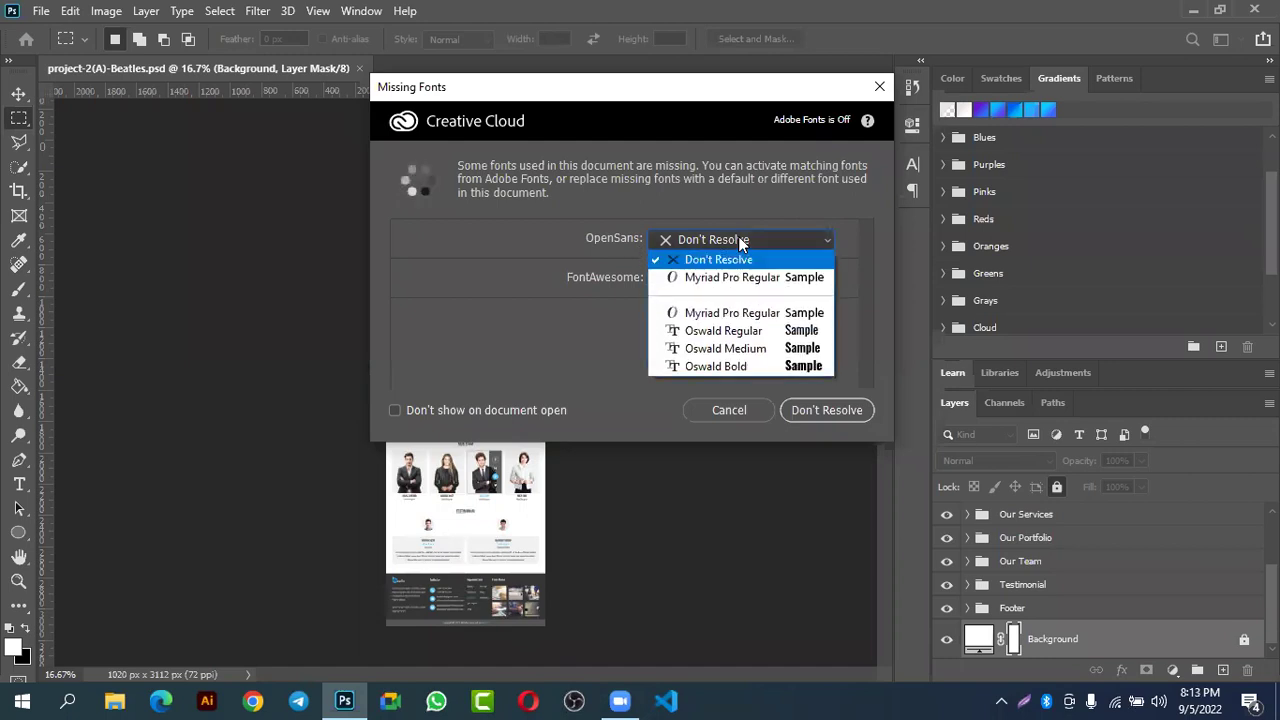
click(761, 244)
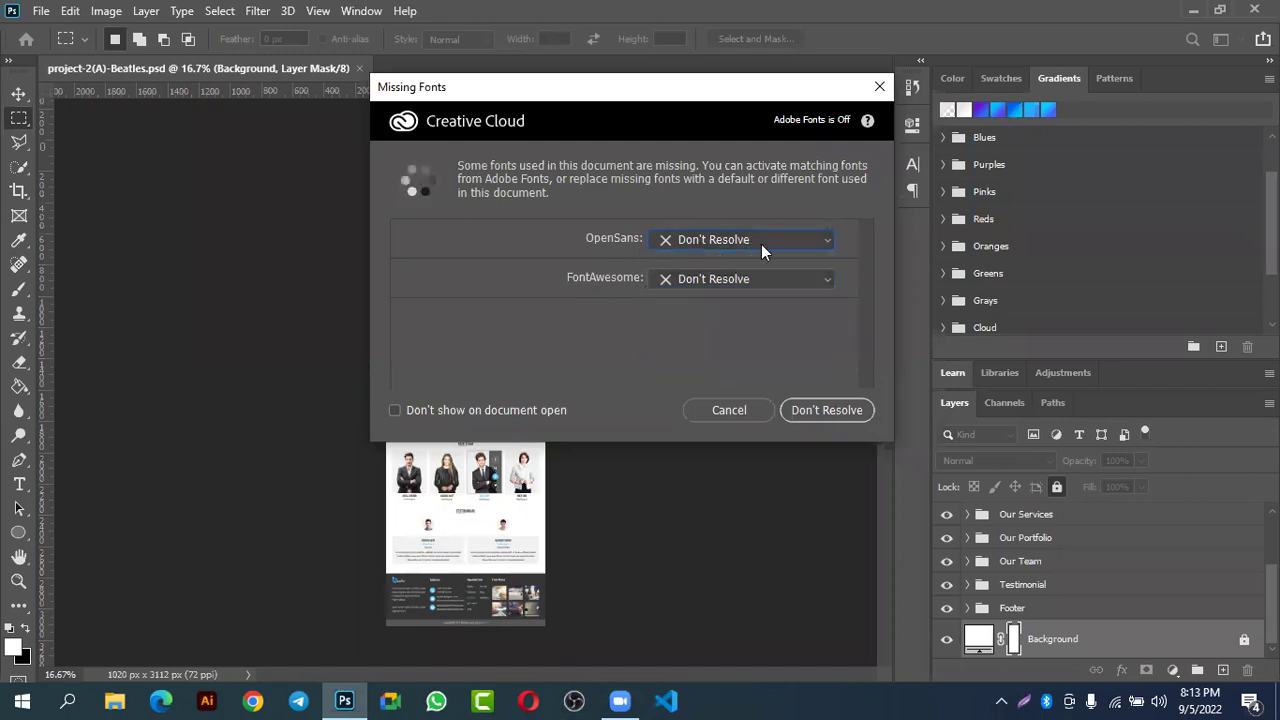
click(817, 414)
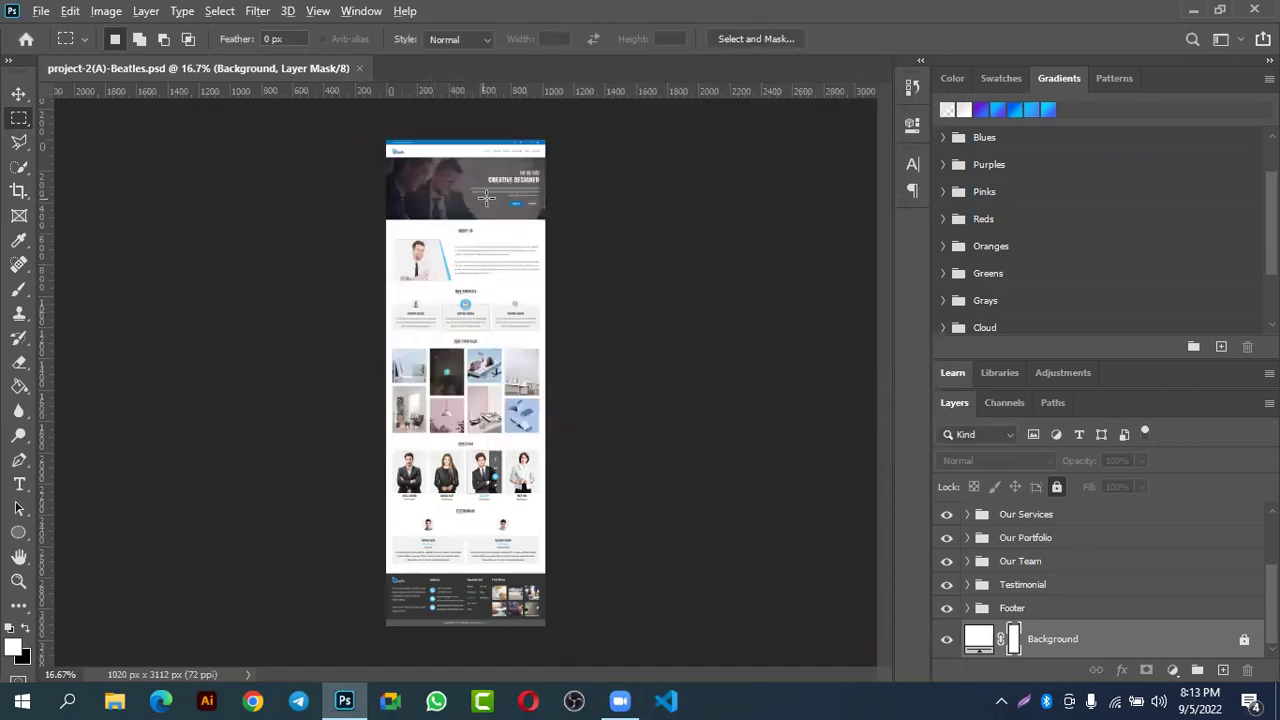
- Examine the web page design's header, hero banner and About Us section up close with the Move tool active
scroll(486, 306, up, 4)
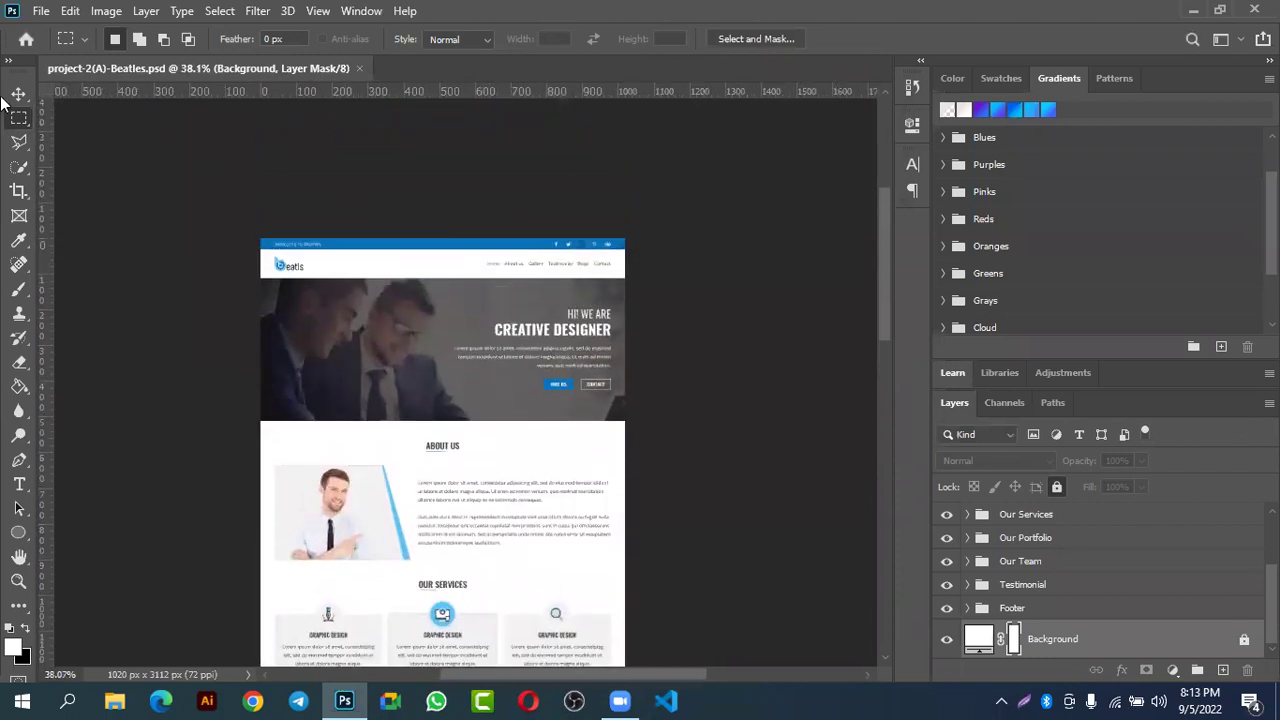
click(18, 93)
scroll(580, 310, up, 2)
scroll(520, 290, up, 1)
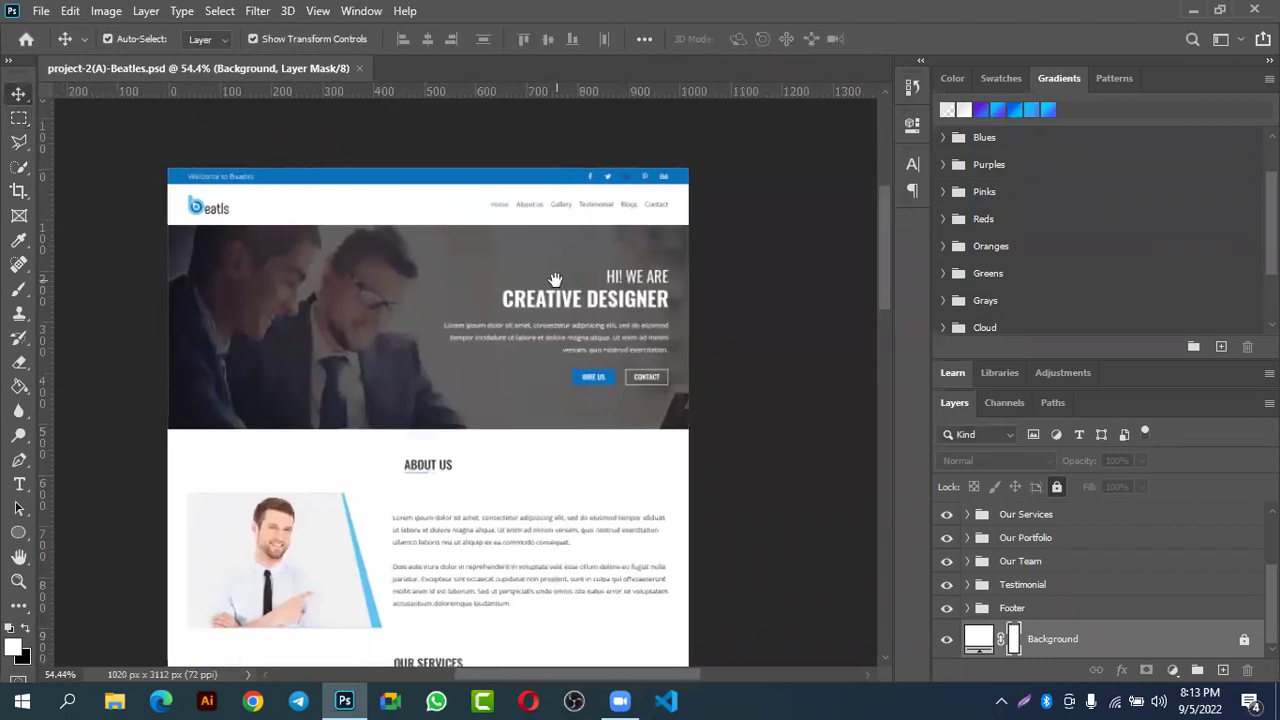
scroll(503, 311, up, 1)
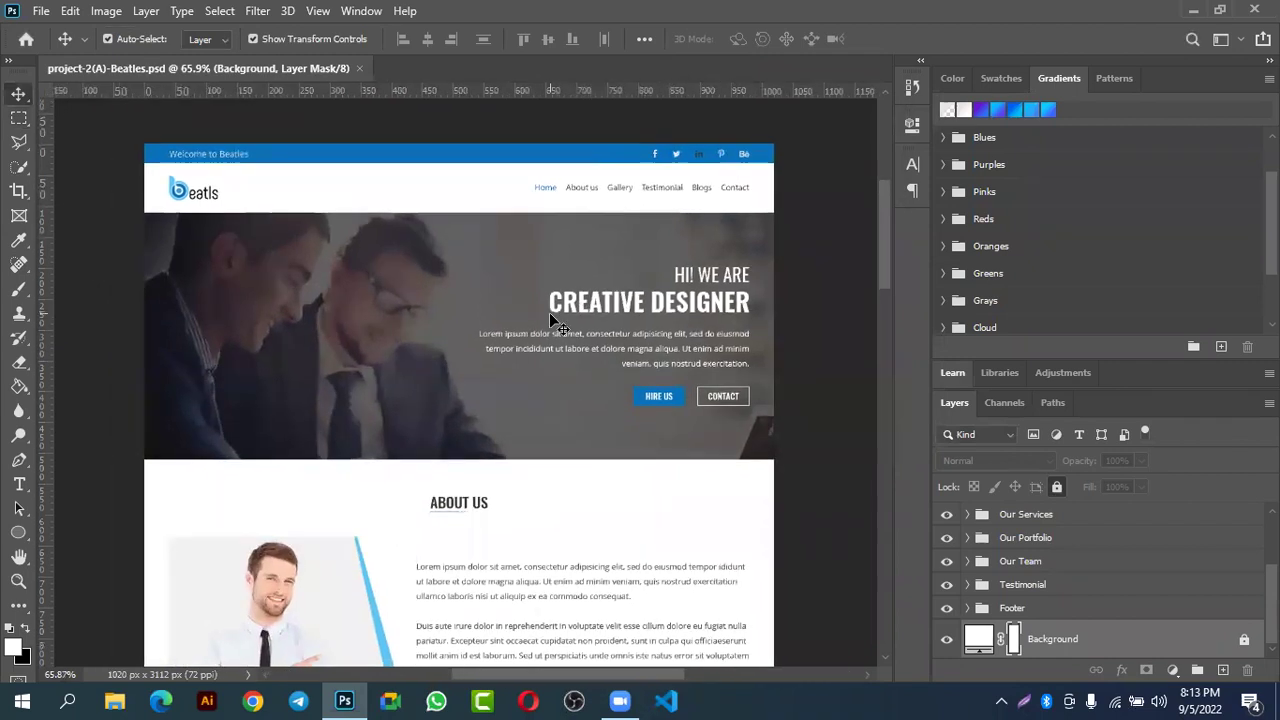
scroll(547, 312, up, 1)
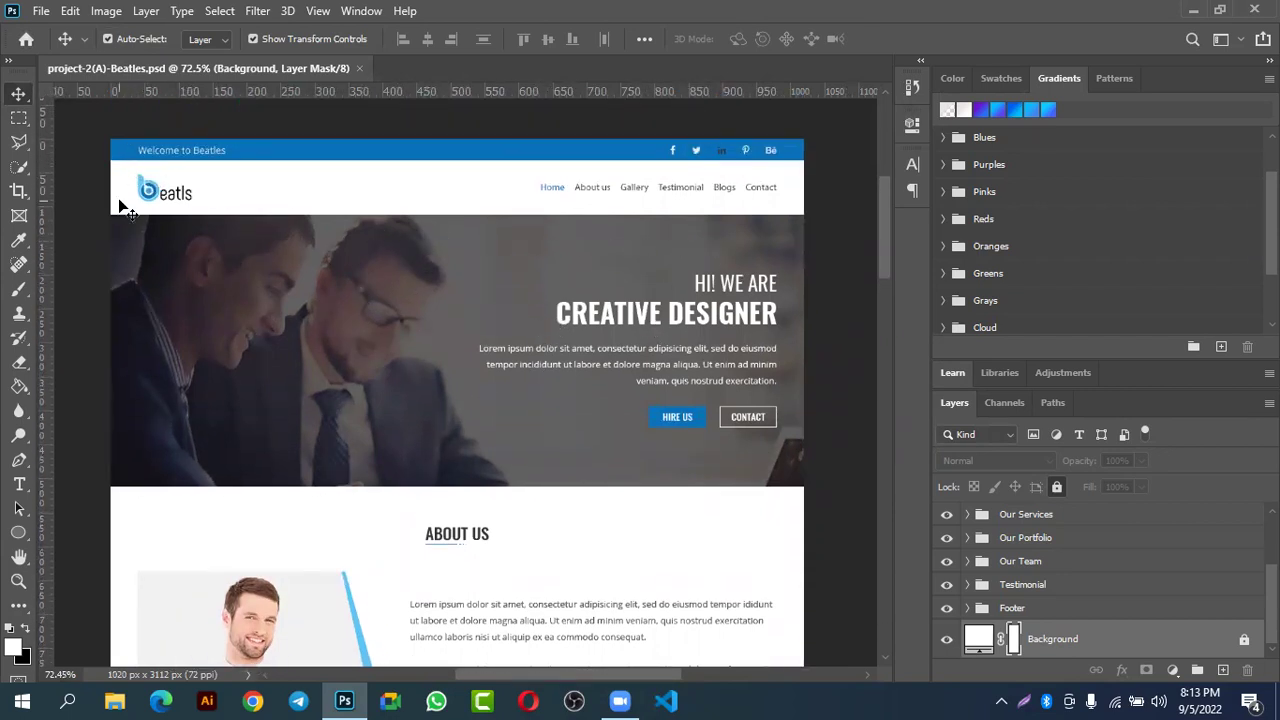
scroll(208, 309, down, 3)
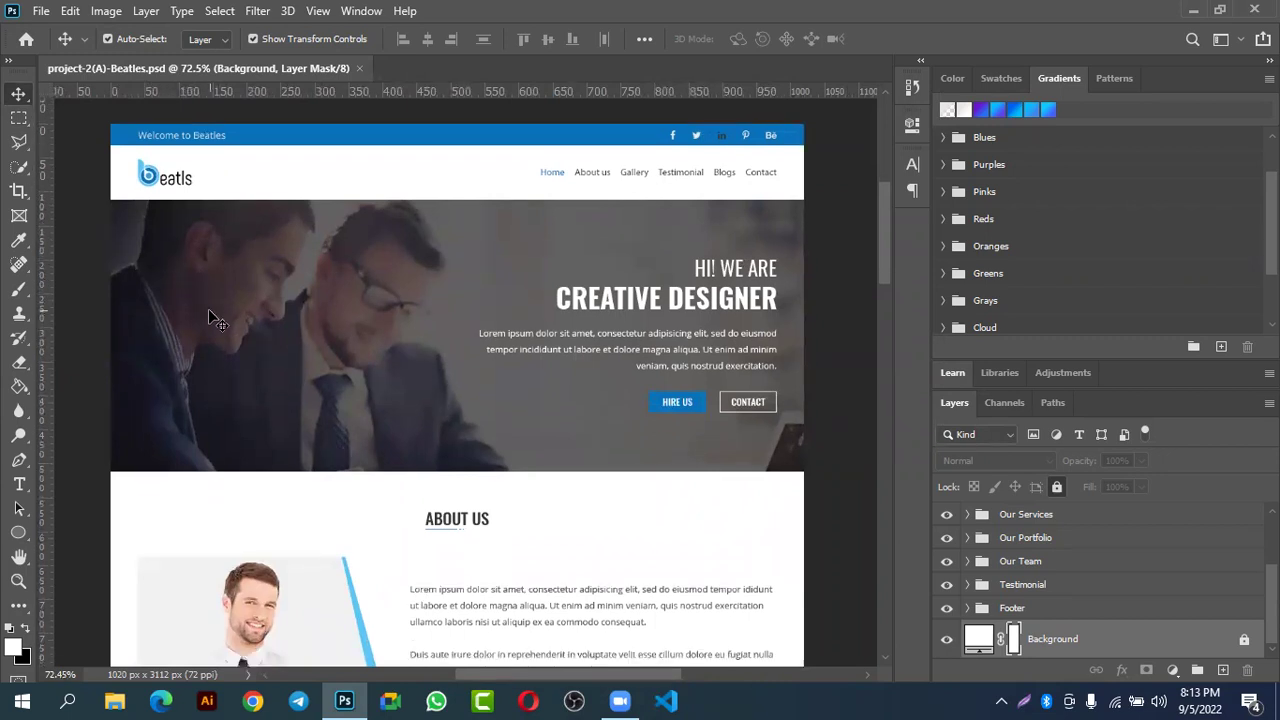
scroll(309, 333, up, 3)
scroll(449, 351, down, 5)
scroll(519, 394, down, 2)
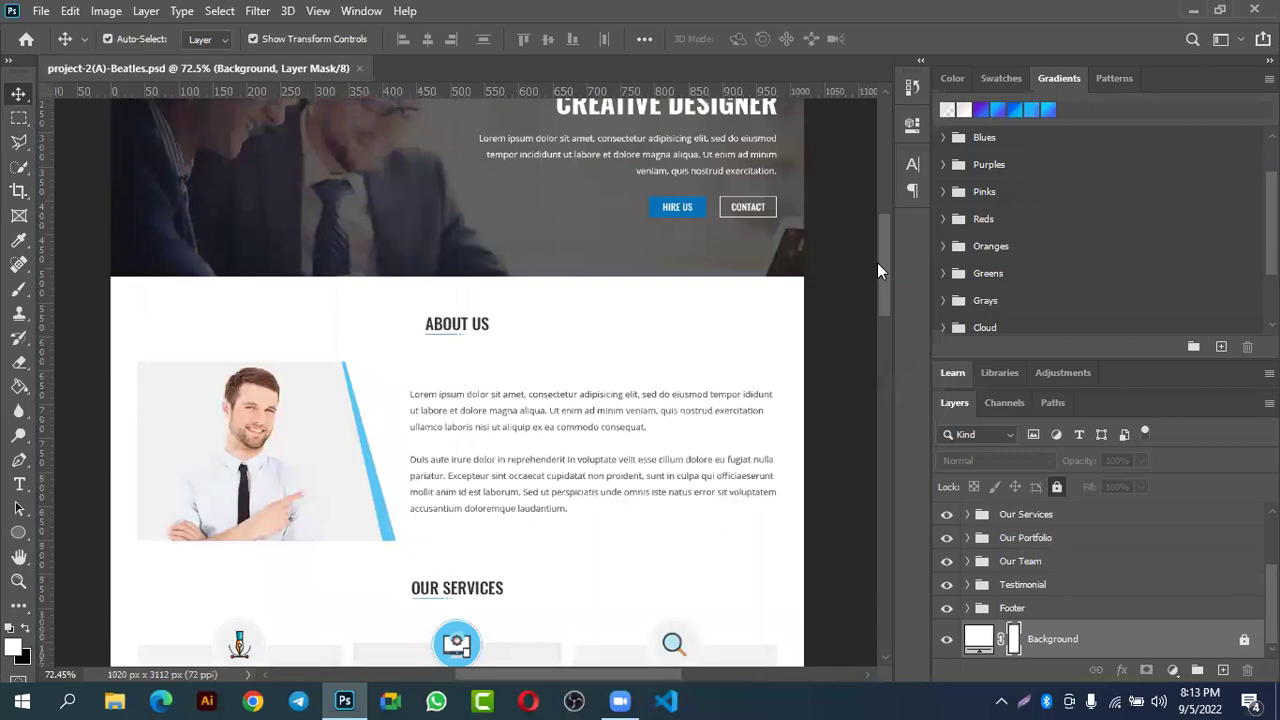
drag(883, 255, 883, 212)
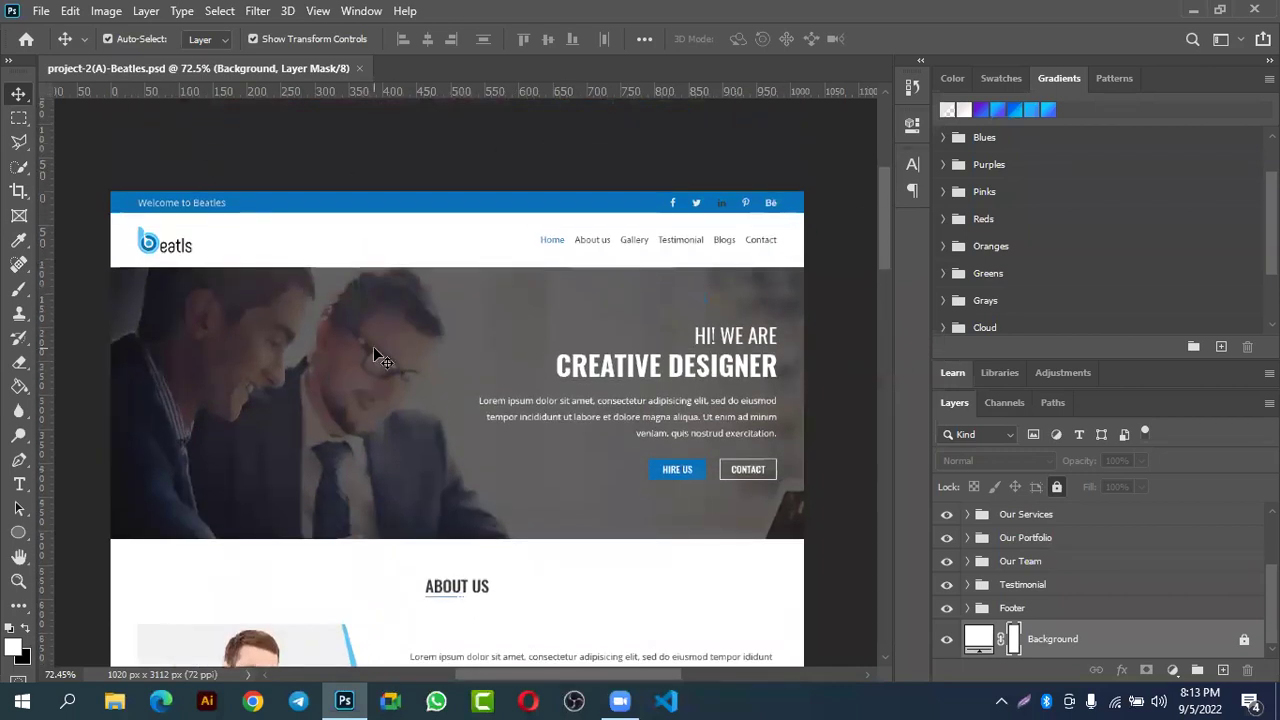
- Draw a rectangular marquee around the hero banner across the page's full width, and deselect the Background layer with the Move tool
click(18, 117)
drag(95, 279, 836, 537)
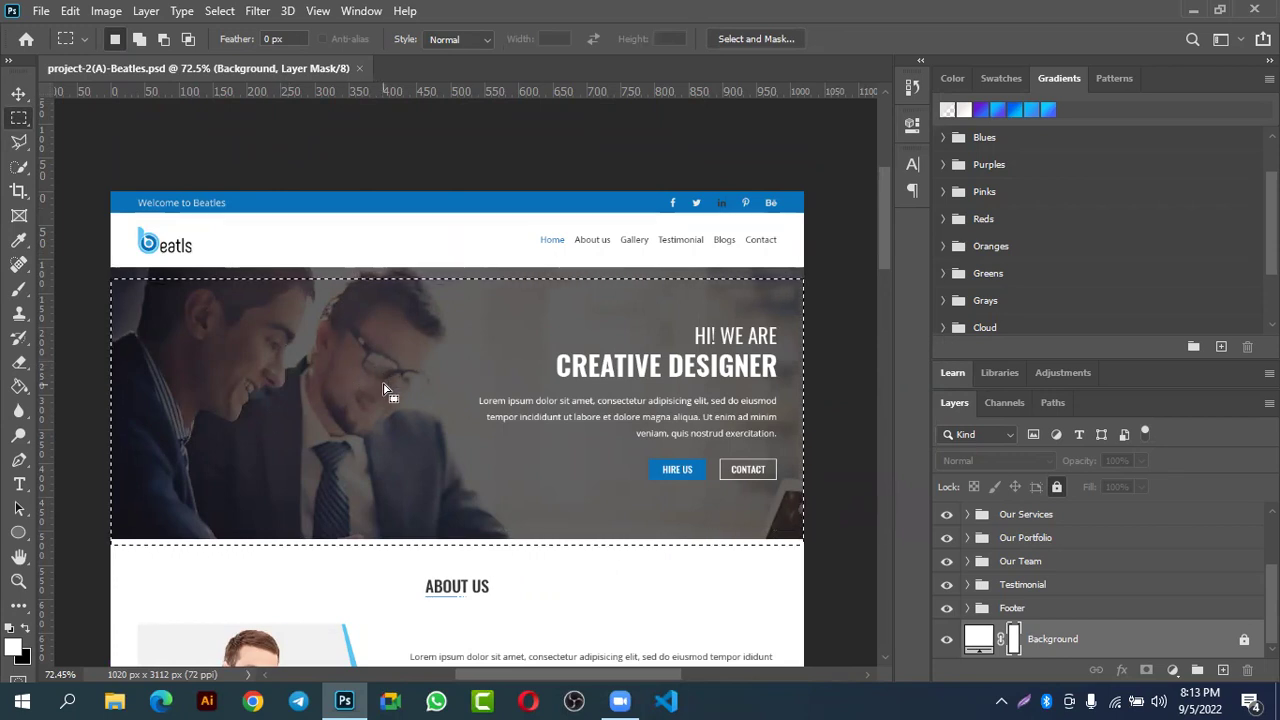
click(18, 93)
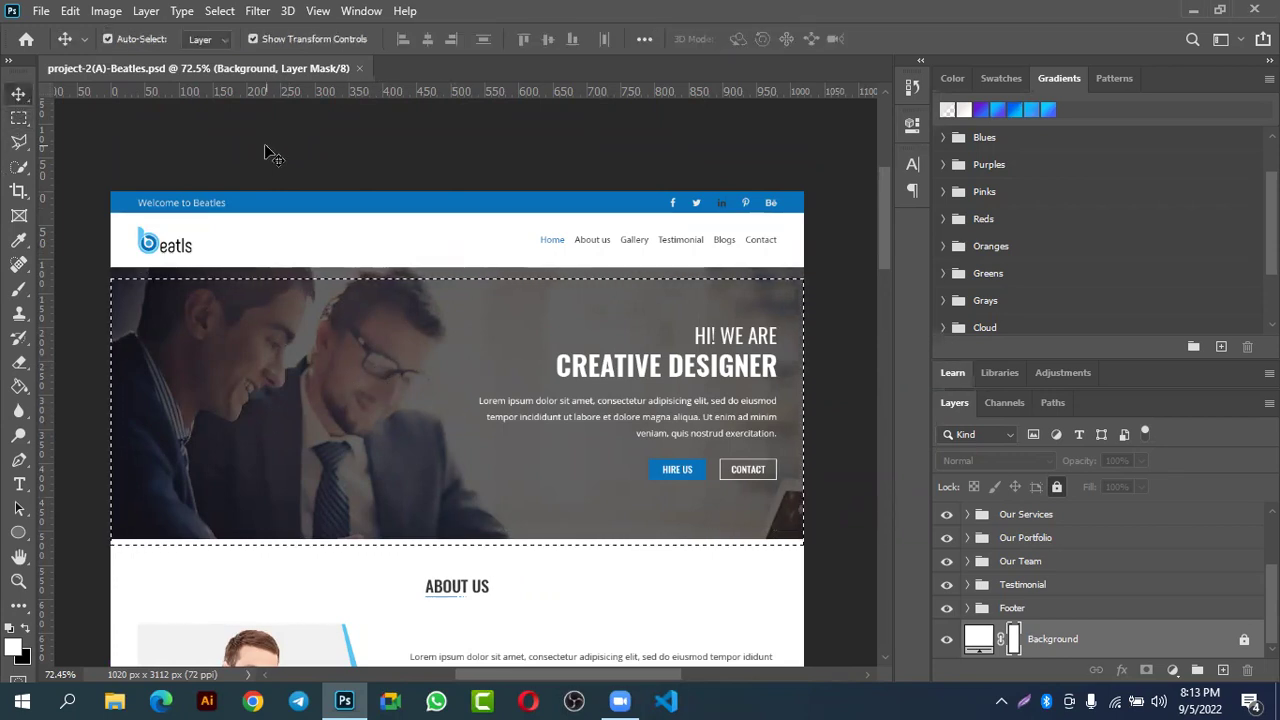
click(266, 151)
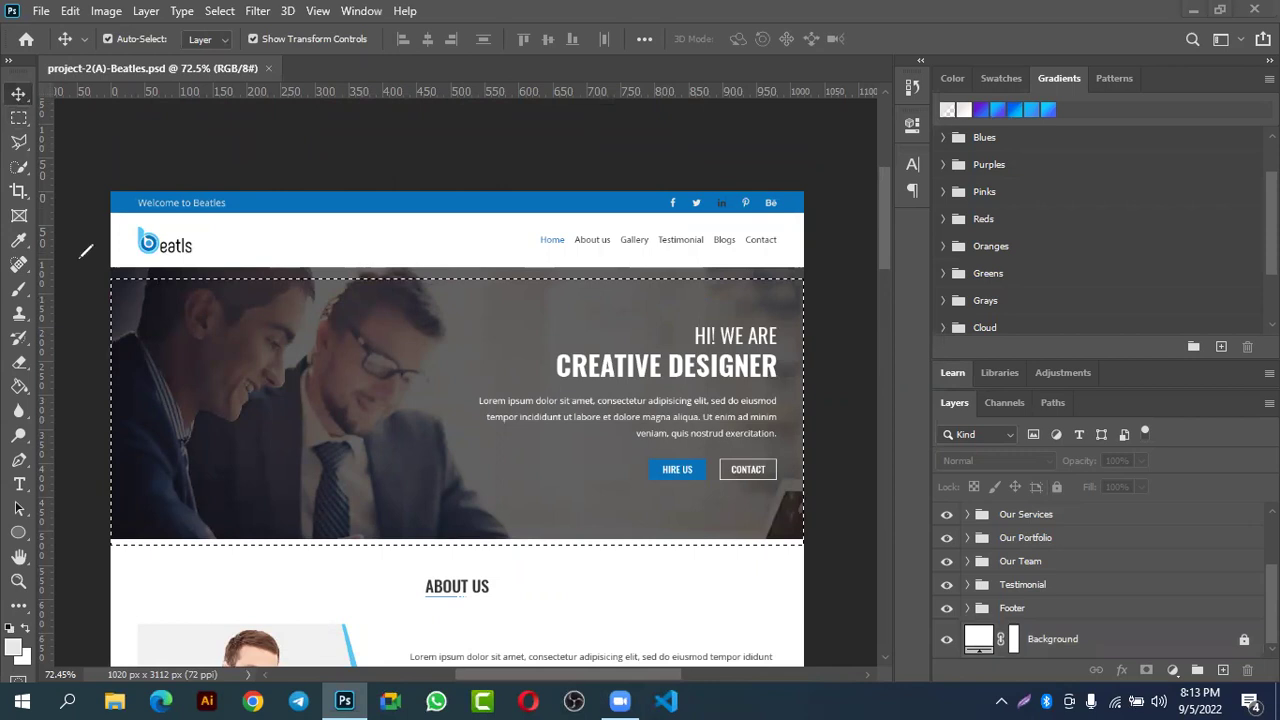
- Mark the four corners of the hero banner with red freehand annotation strokes
drag(78, 260, 112, 264)
mouse_move(813, 265)
mouse_down()
mouse_move(815, 334)
mouse_move(813, 272)
mouse_up()
mouse_move(801, 479)
mouse_down()
mouse_move(809, 501)
mouse_move(810, 453)
mouse_up()
mouse_move(100, 462)
mouse_down()
mouse_move(121, 517)
mouse_move(103, 536)
mouse_move(116, 462)
mouse_up()
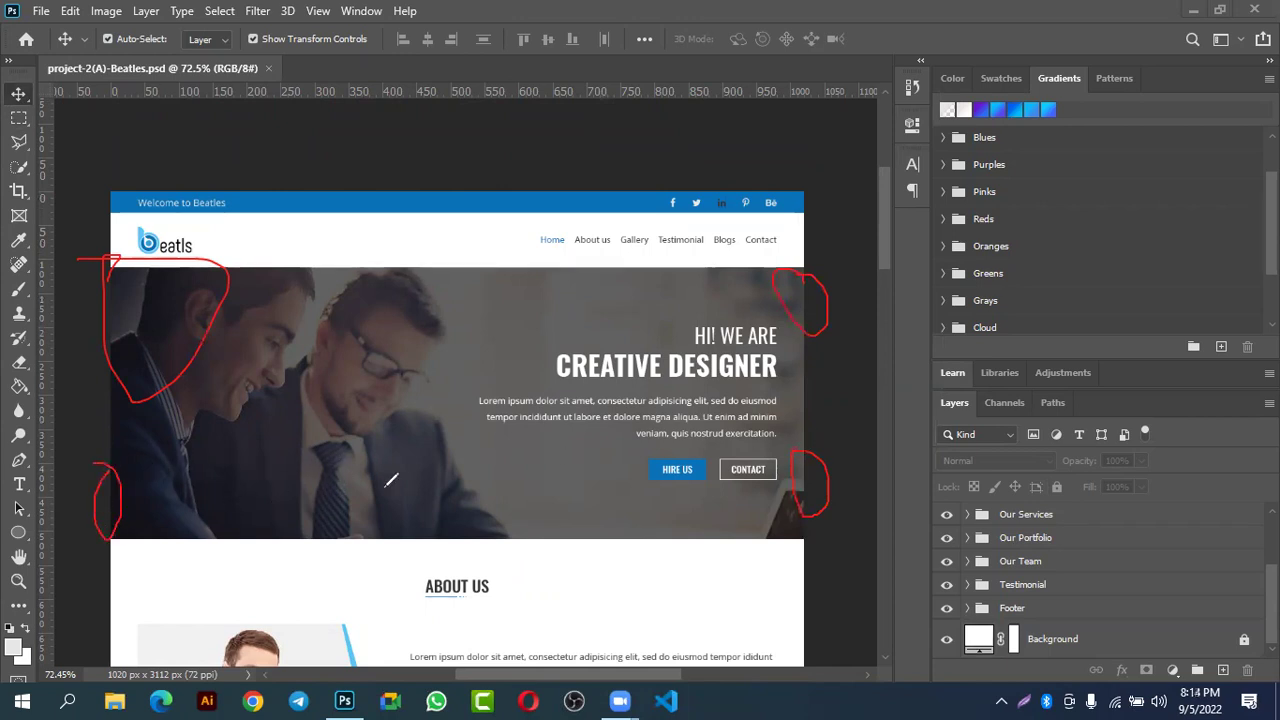
- Undo all the red annotation strokes around the hero banner
key(ctrl+z)
key(ctrl+z)
key(ctrl+z)
key(ctrl+z)
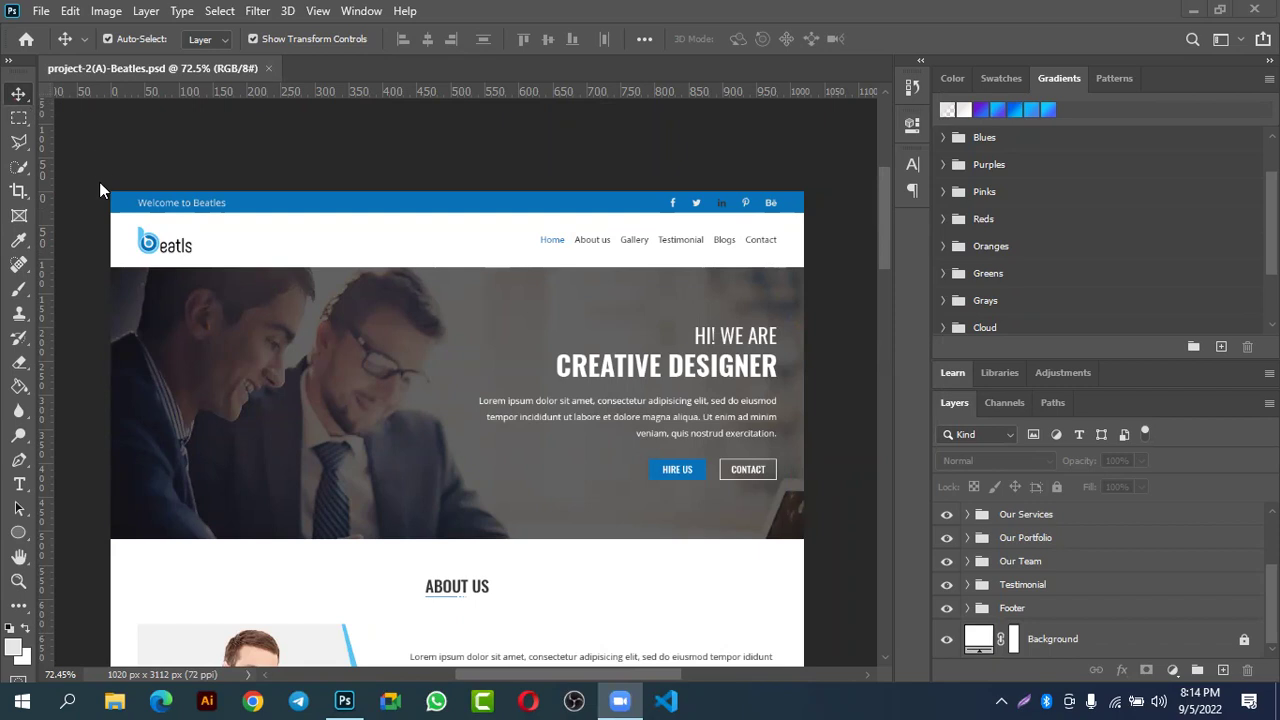
key(ctrl+z)
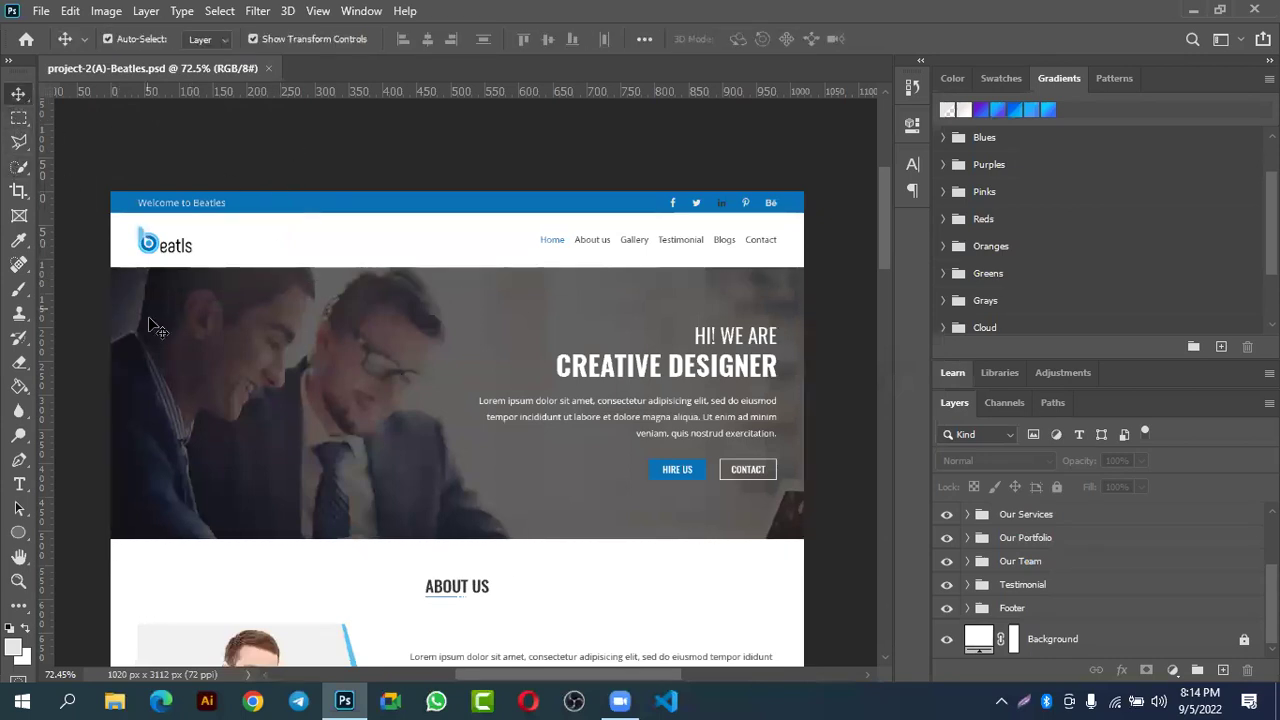
- Pick the hero banner photo on the canvas to locate its layer inside the Image group
click(192, 408)
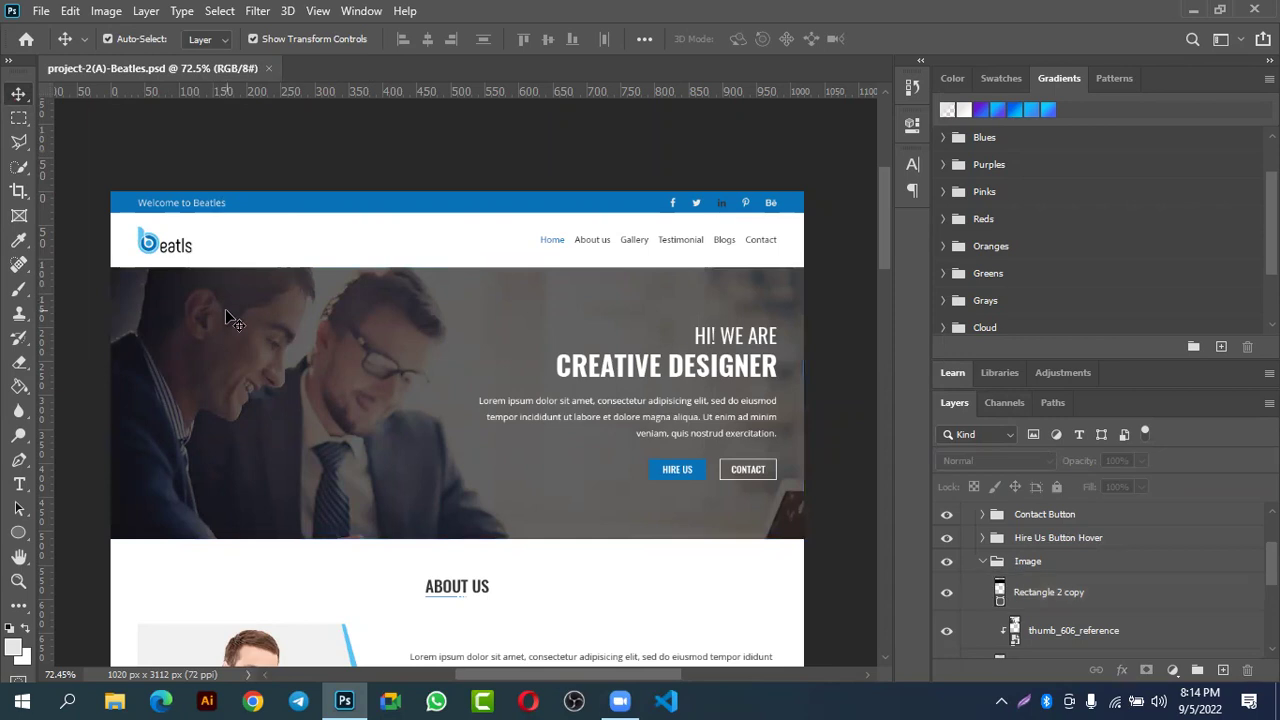
- Deselect the hero banner's layer and pick the banner on the canvas again to find it in the Image group
scroll(1092, 597, down, 1)
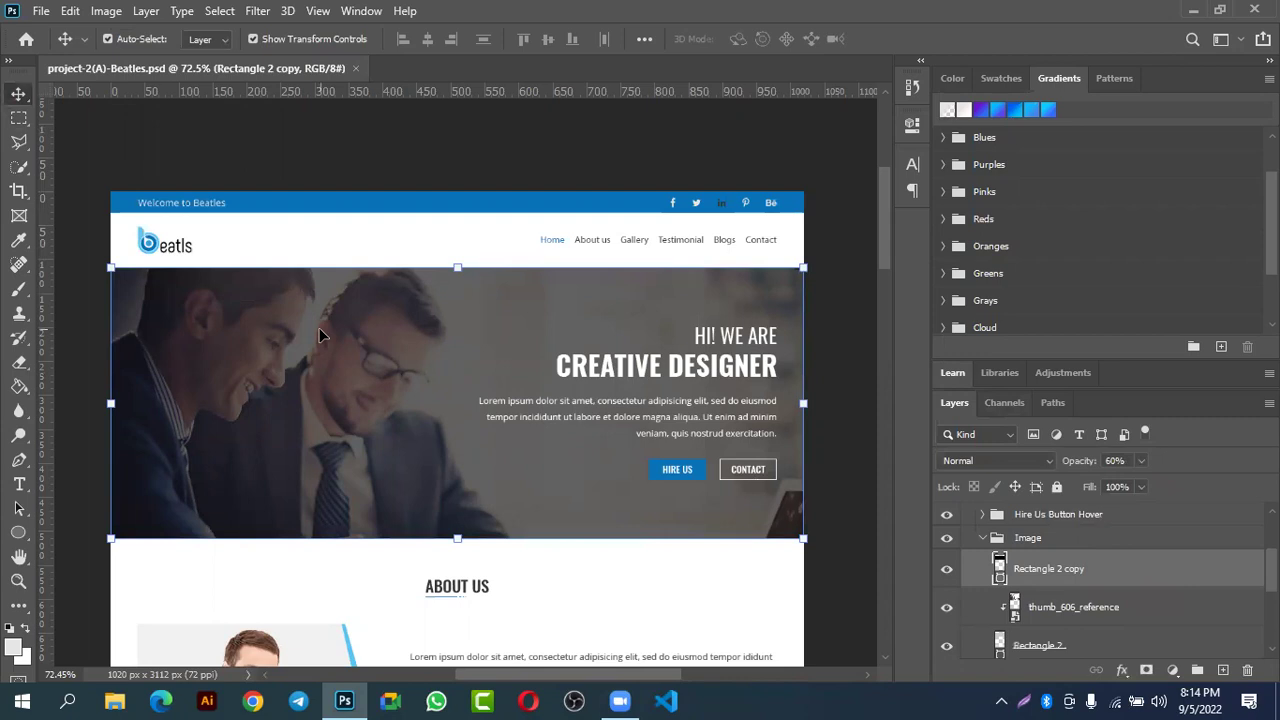
click(284, 126)
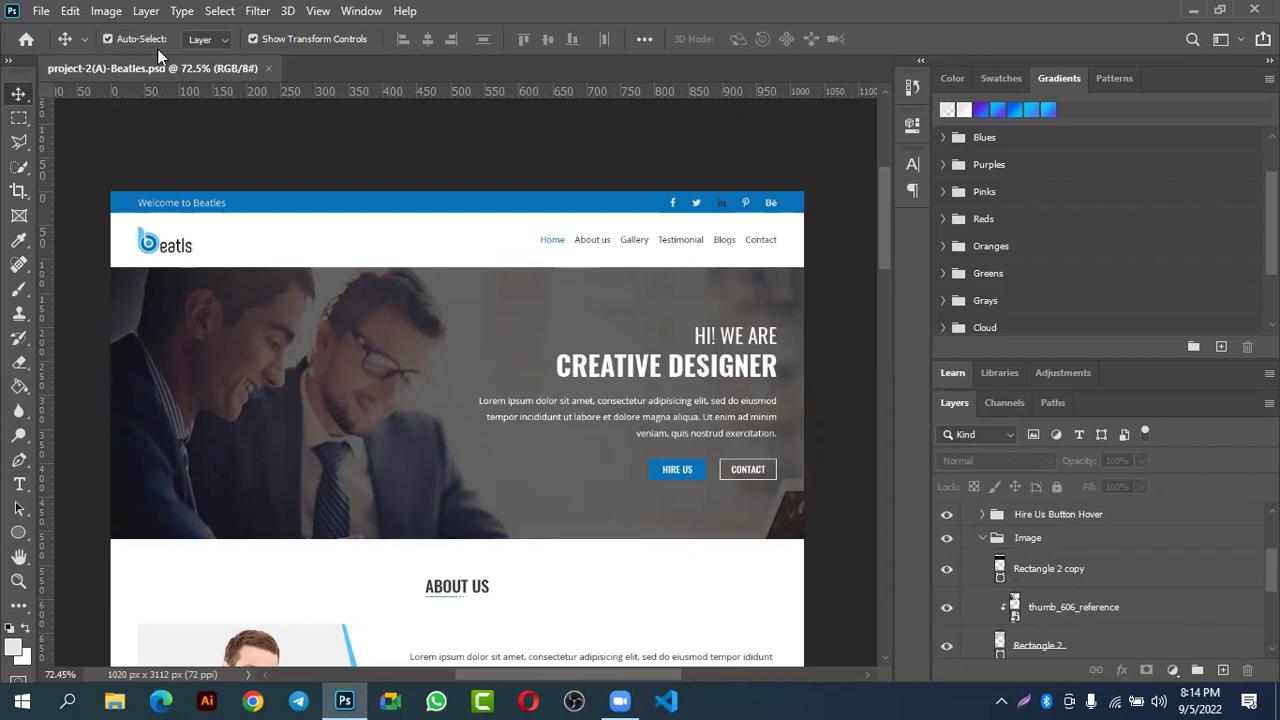
click(160, 302)
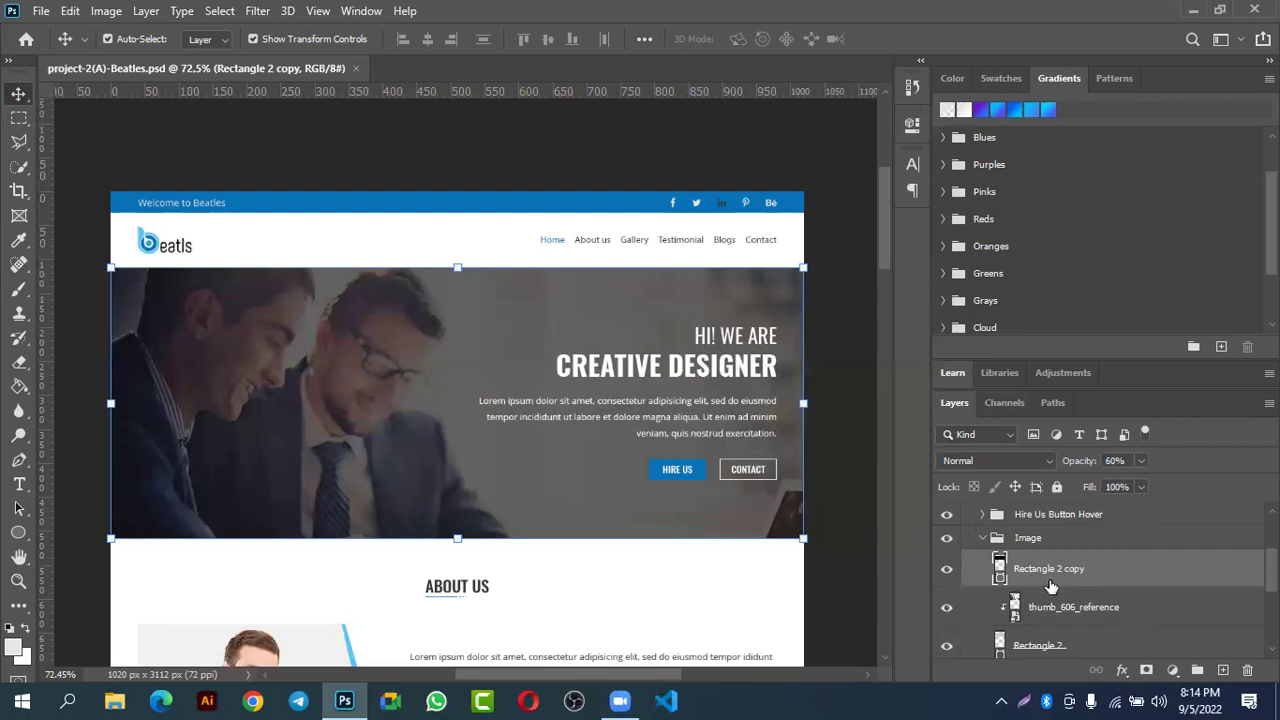
- Turn off Auto-Select for the Move tool and try Free Transform on the hero banner's dark overlay
click(120, 40)
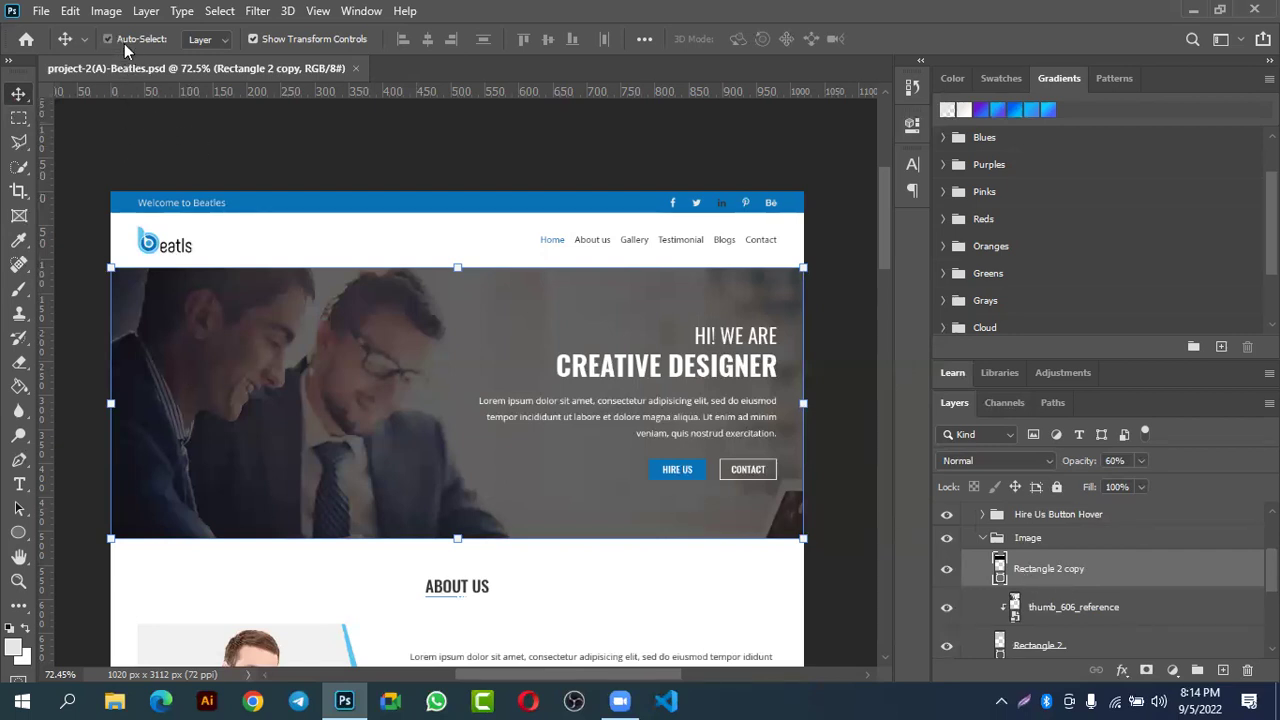
click(18, 117)
click(17, 96)
click(22, 119)
click(18, 93)
key(ctrl+t)
mouse_move(230, 205)
mouse_down()
mouse_move(262, 245)
mouse_move(230, 205)
mouse_up()
click(17, 93)
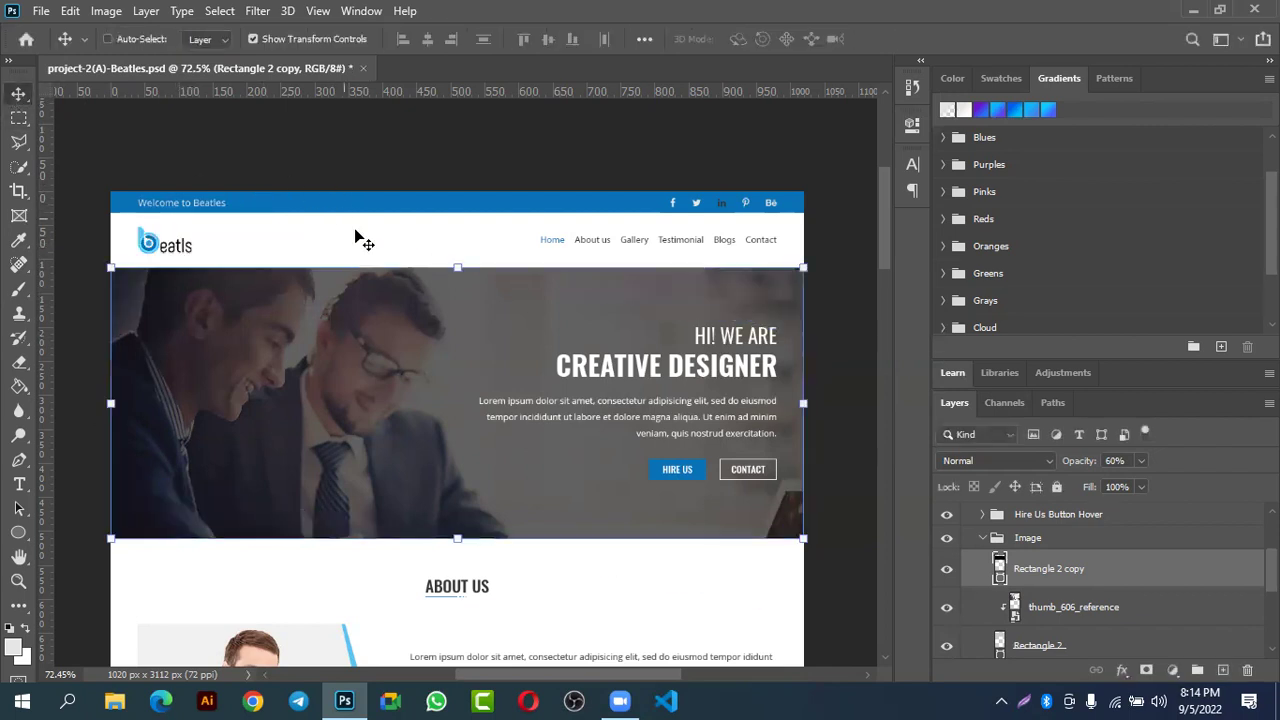
- Look through the About Us and Our Services sections of the page and return to the hero banner
scroll(418, 235, down, 4)
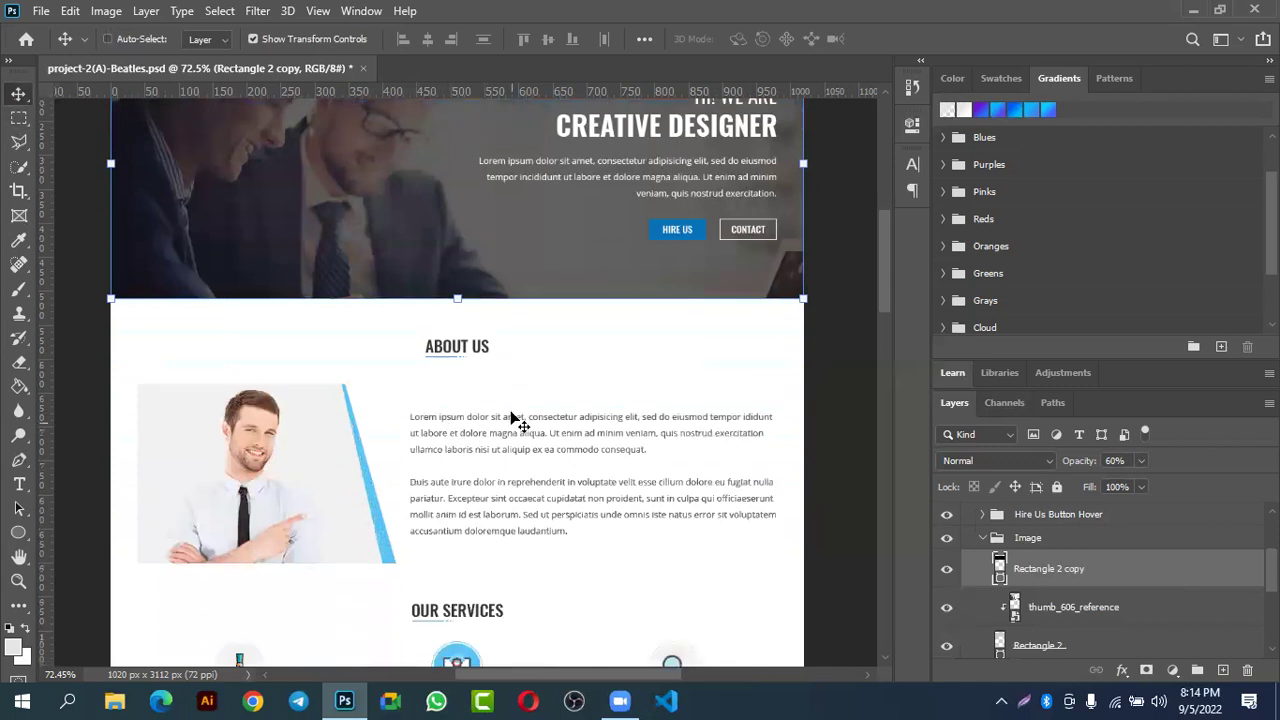
scroll(287, 450, down, 2)
scroll(297, 470, down, 2)
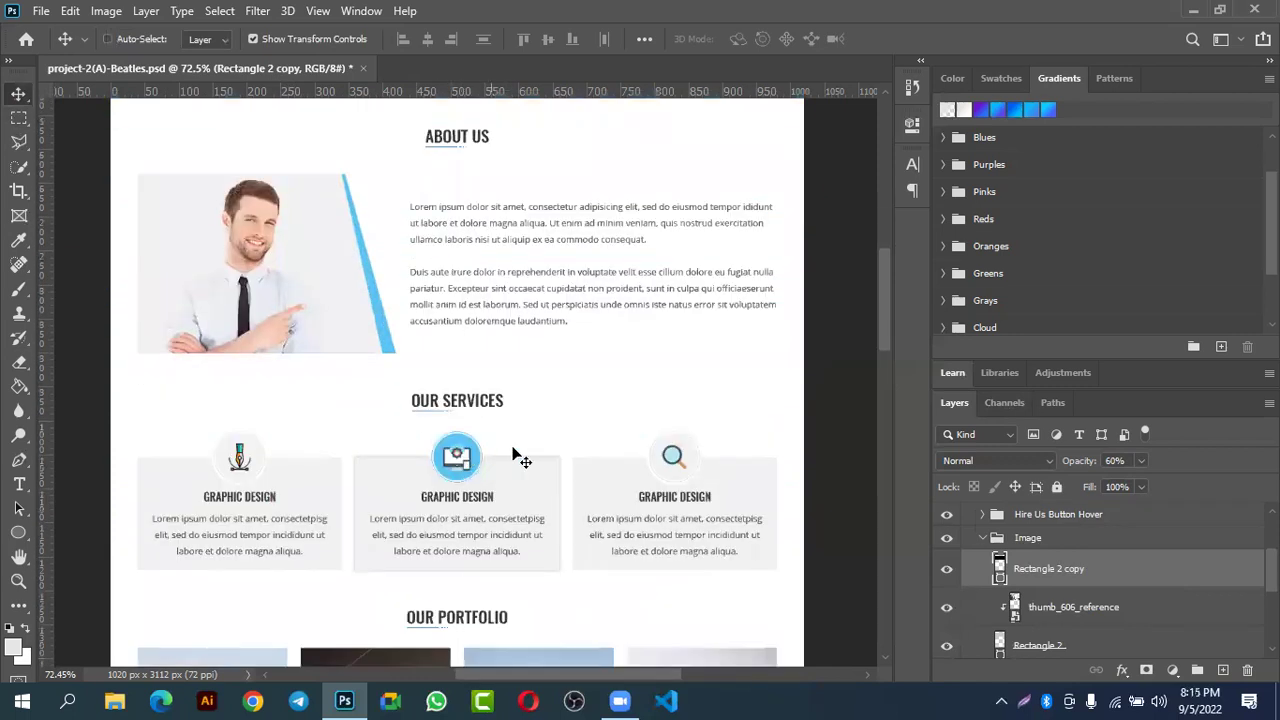
scroll(497, 325, up, 1)
scroll(497, 325, up, 6)
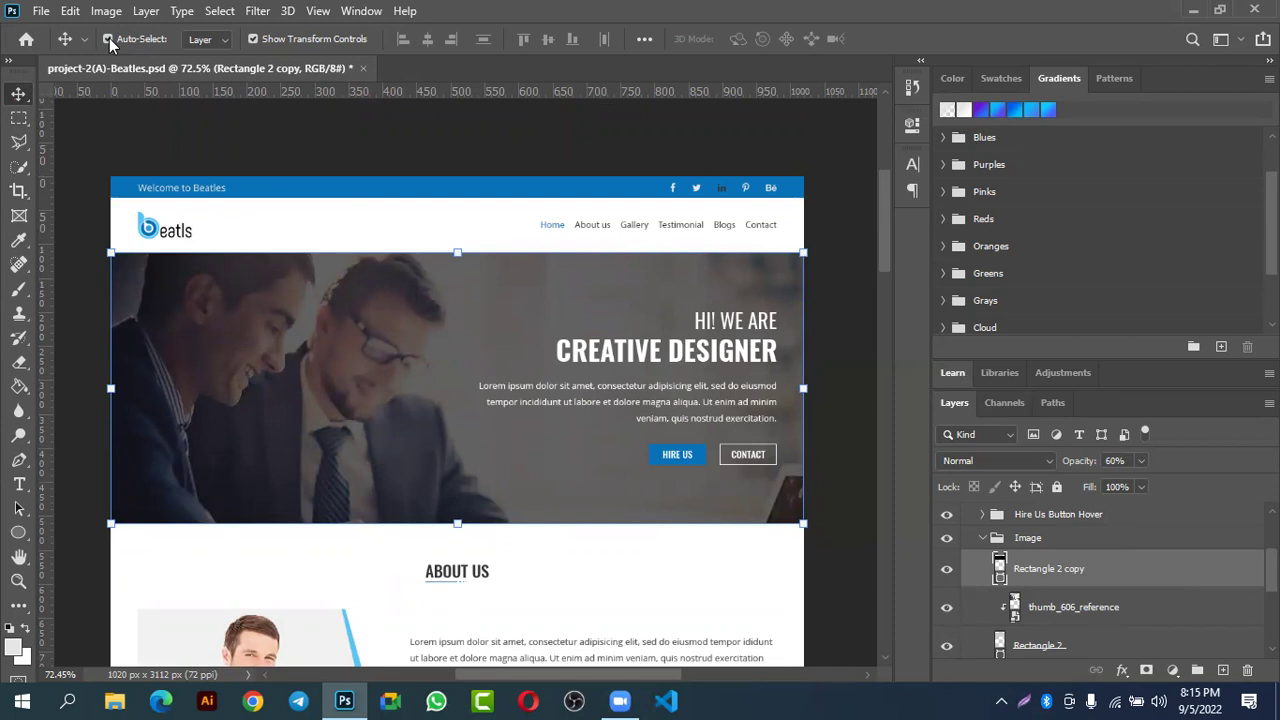
- Turn Auto-Select back on and pick the blue top bar and the hero banner to locate their layers
click(108, 39)
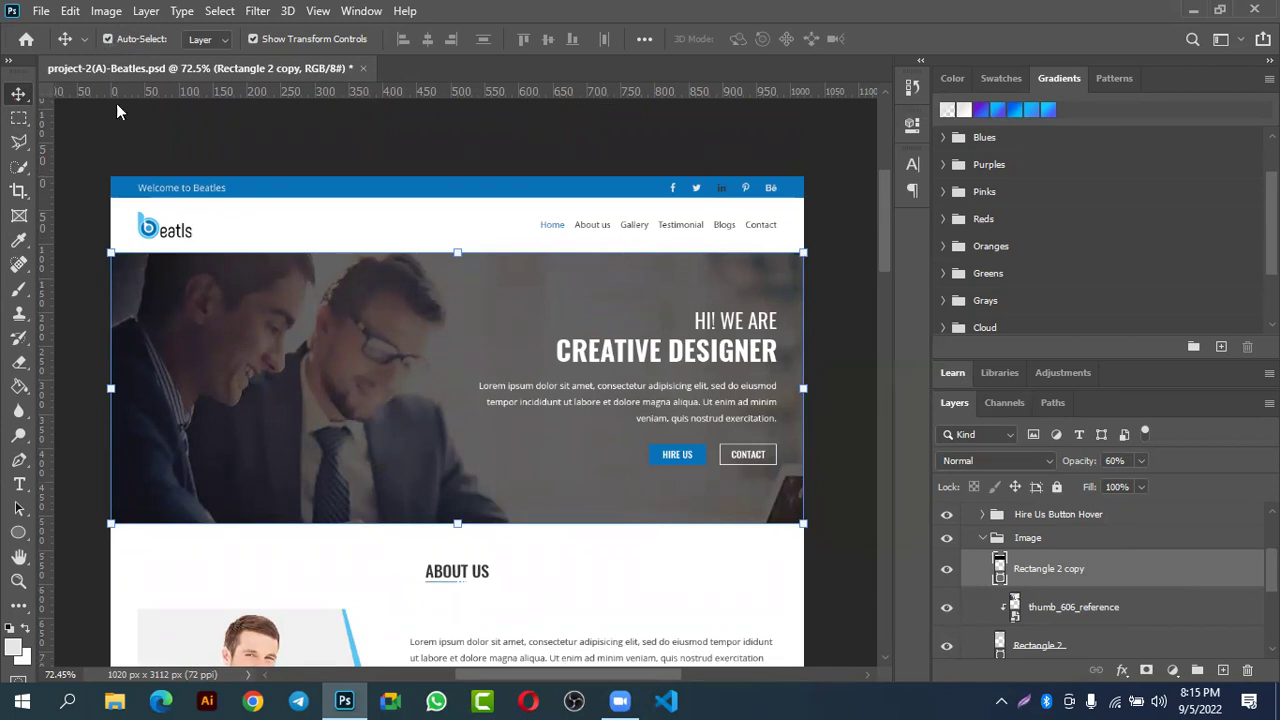
click(245, 190)
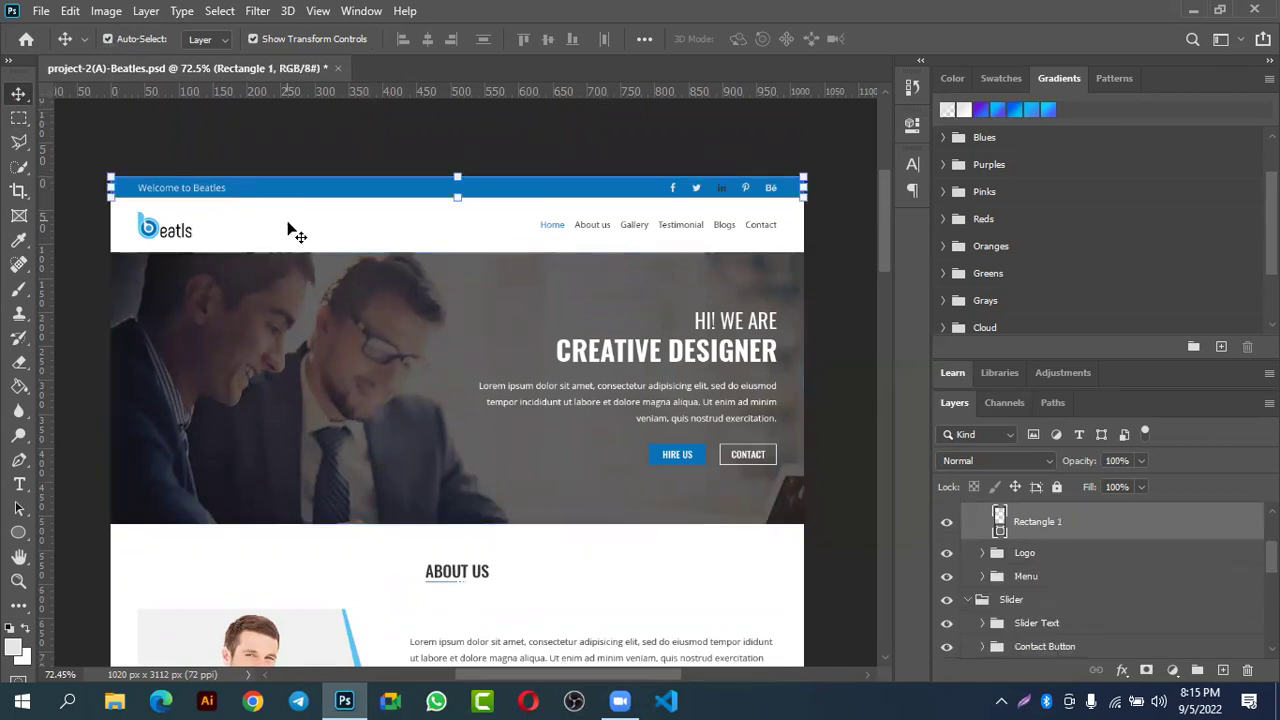
click(302, 294)
scroll(1058, 561, down, 2)
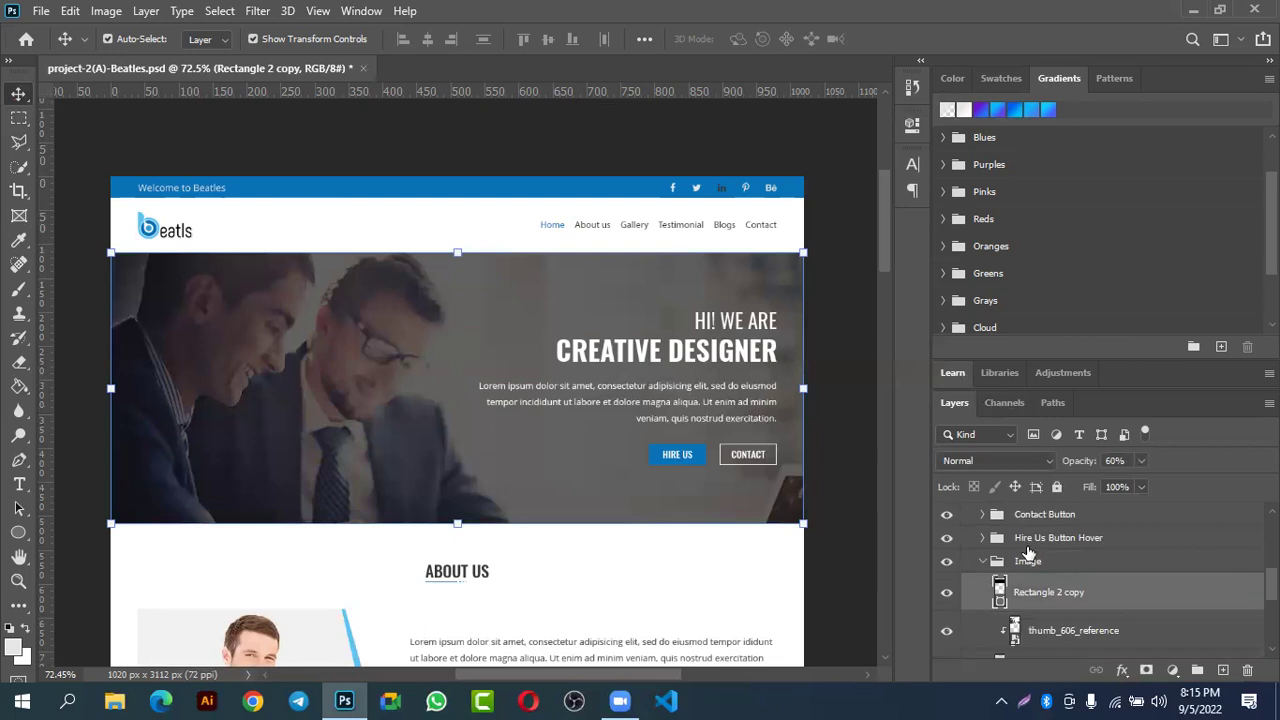
- Compare the layers of the blue top bar and the hero banner, tracing the banner's overlay inside the Slider group's Image folder
click(257, 188)
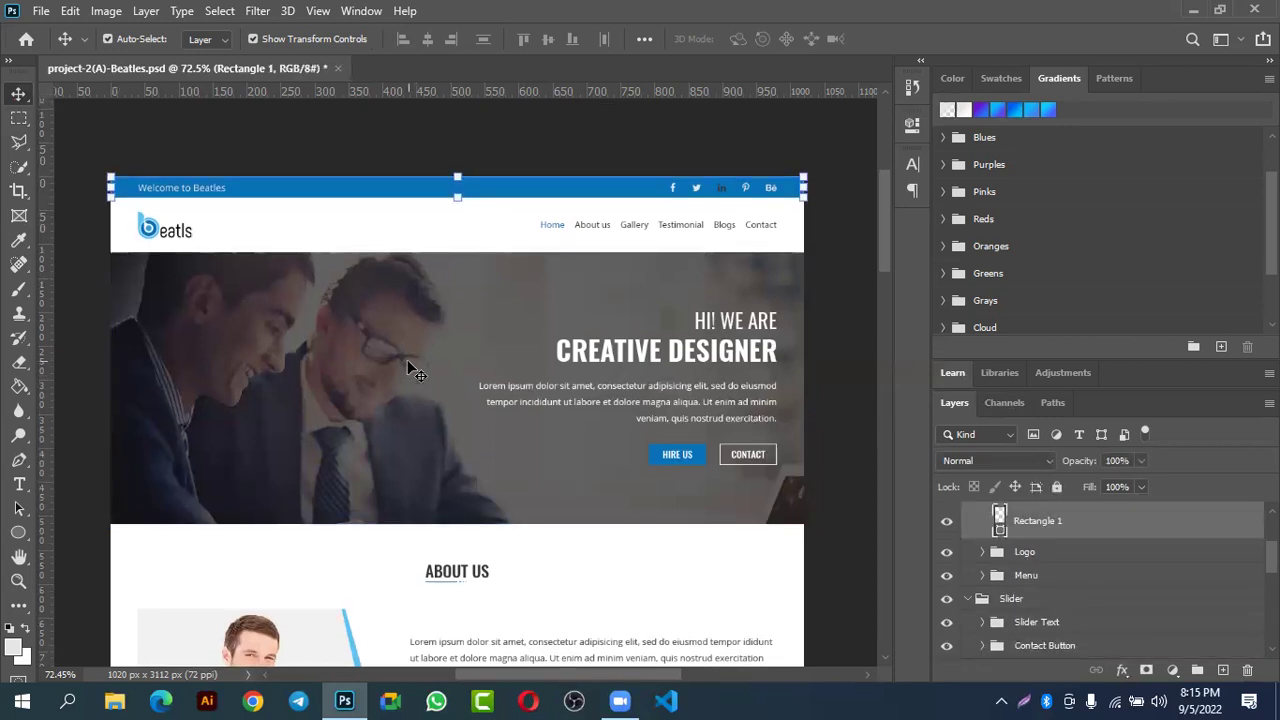
click(249, 150)
click(332, 337)
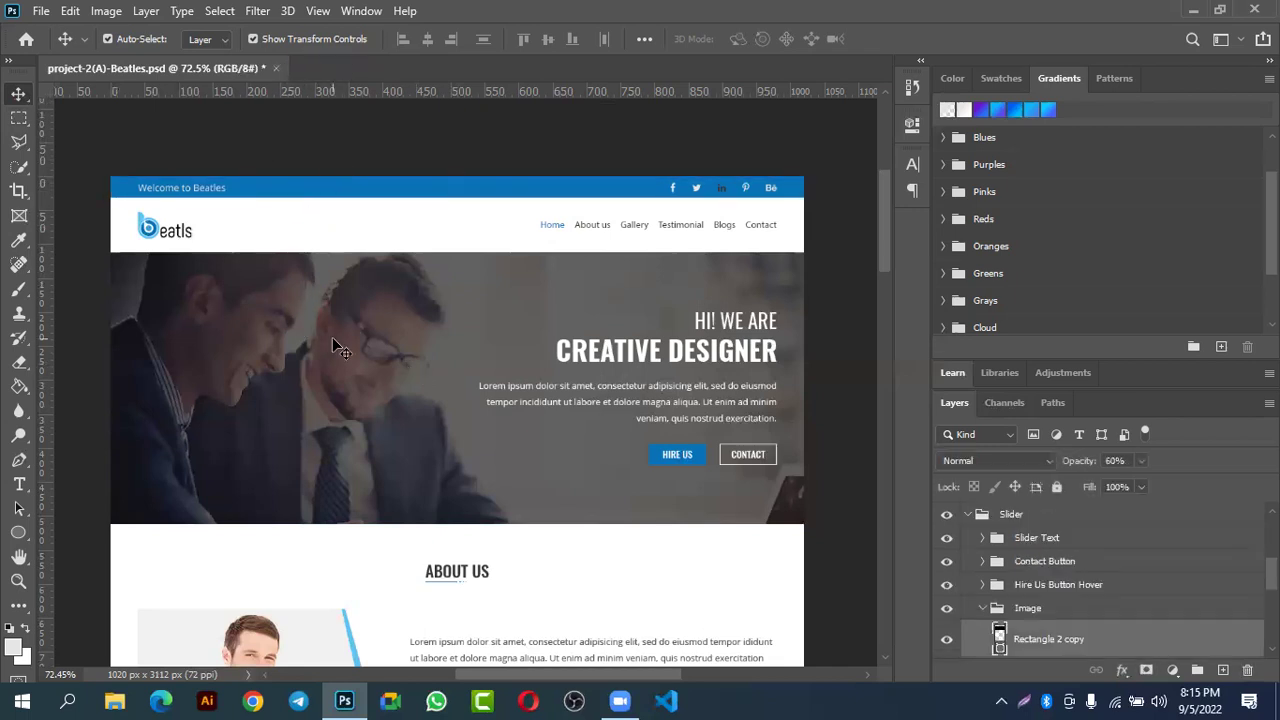
scroll(990, 490, down, 1)
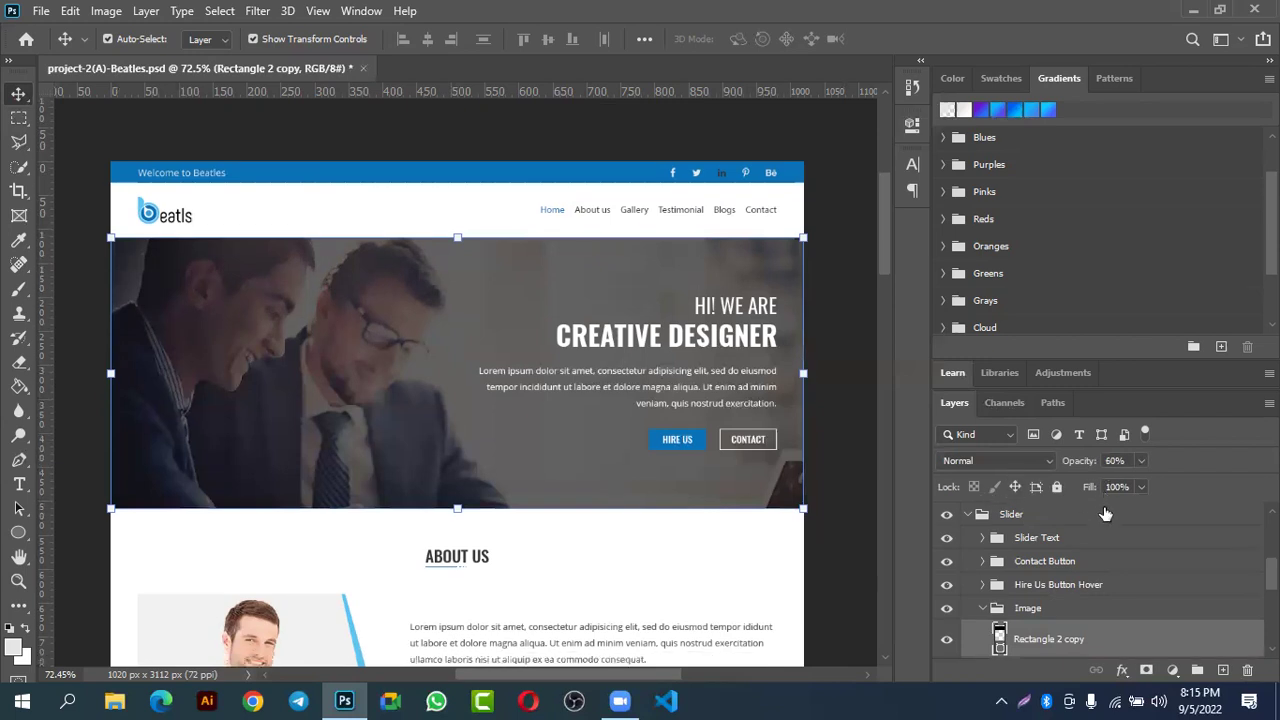
scroll(1075, 590, down, 2)
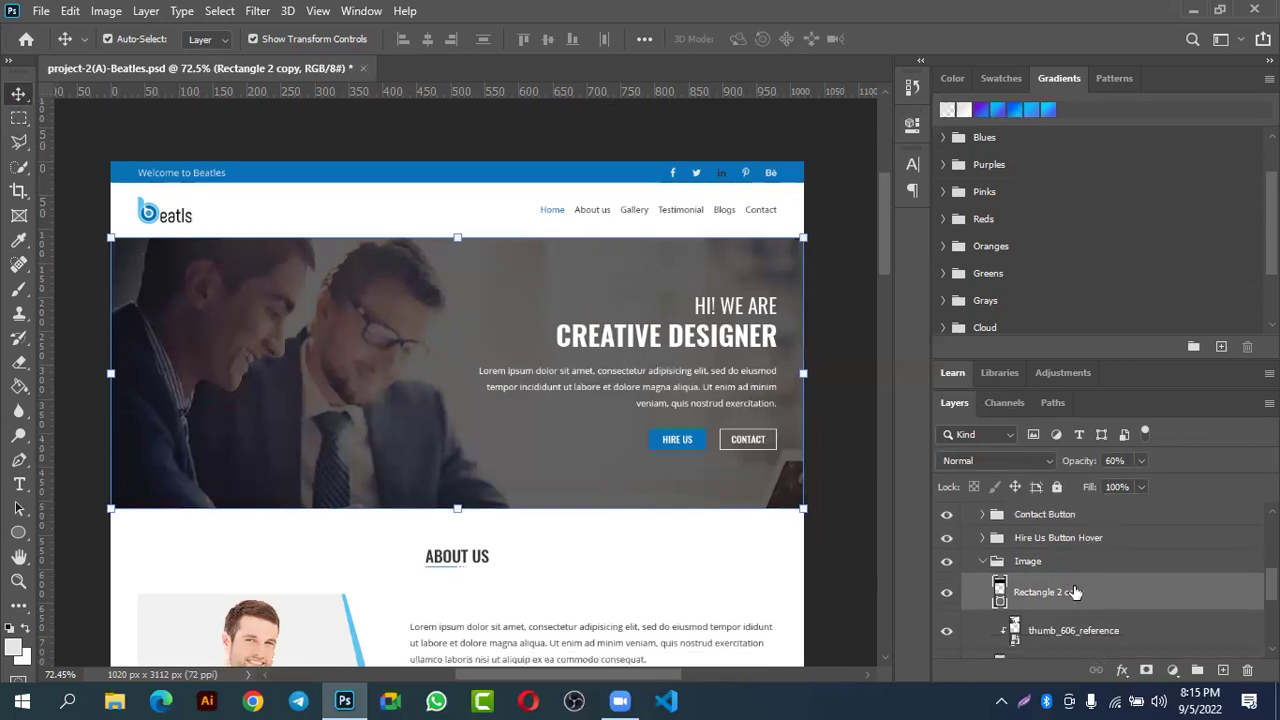
scroll(1073, 592, down, 1)
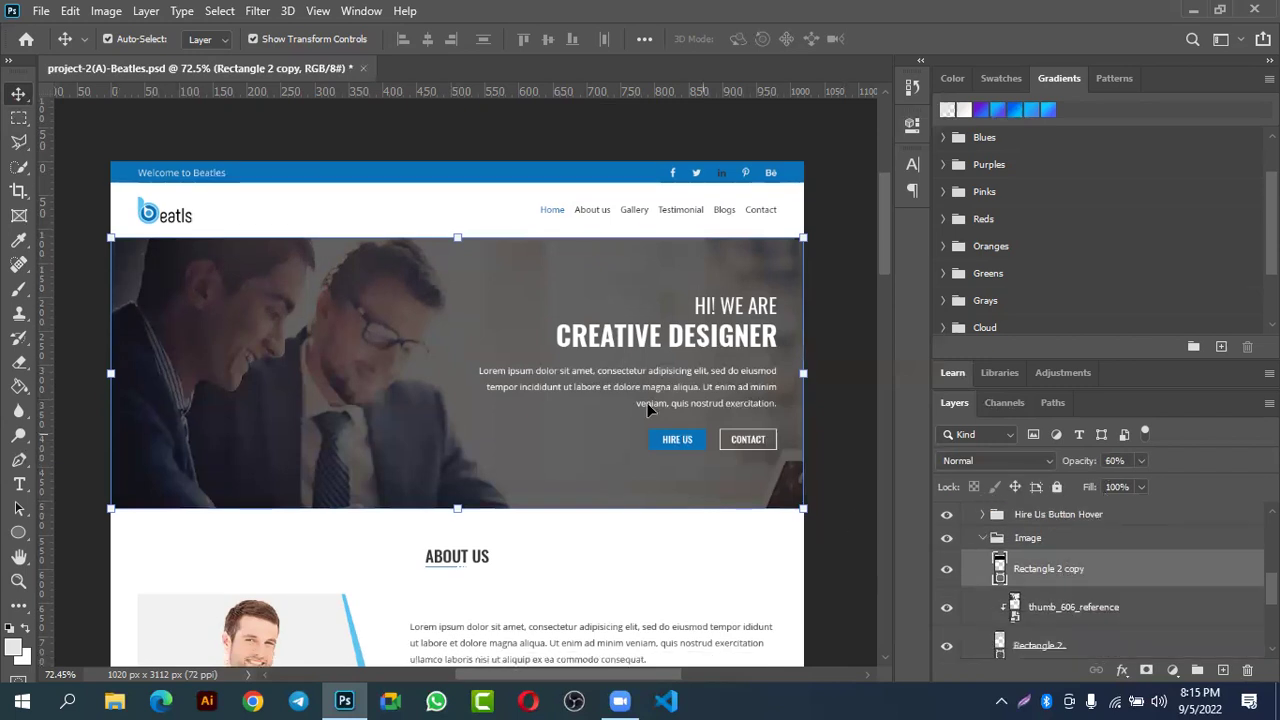
scroll(338, 297, up, 1)
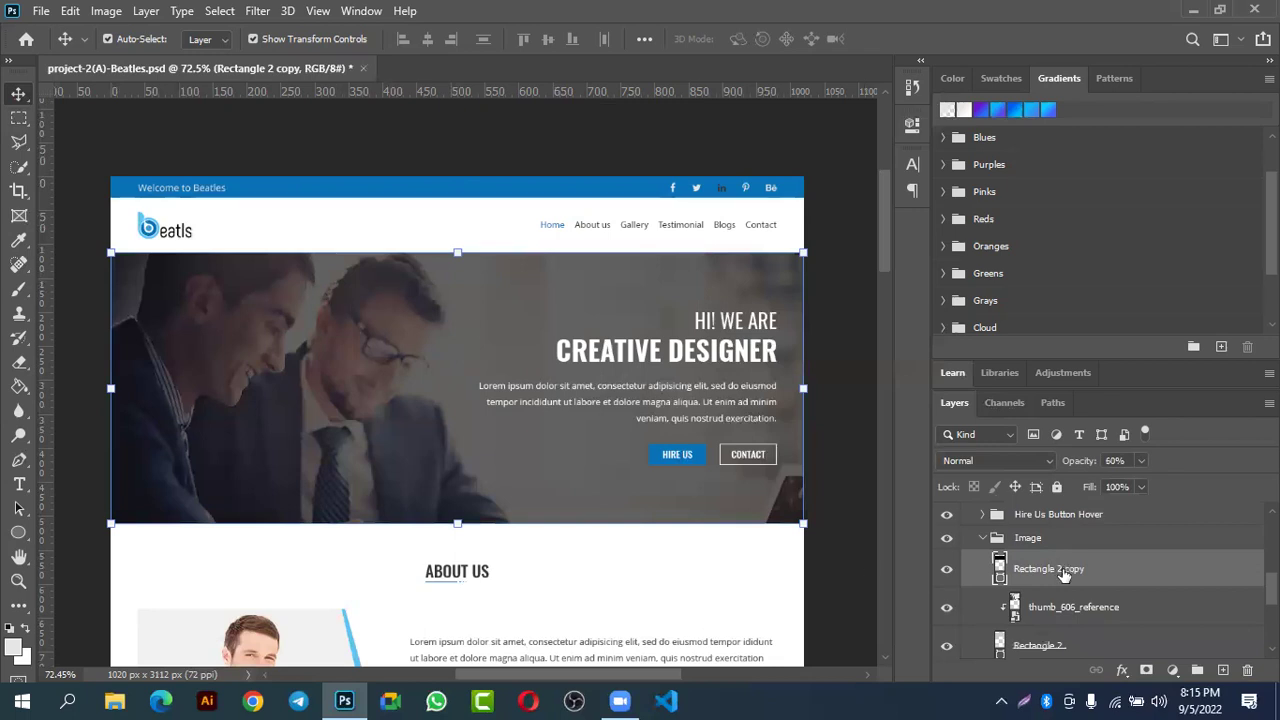
- Pick the blue top bar to trace its rectangle in the Shape group, and reselect the hero banner's overlay
click(247, 200)
click(294, 139)
click(298, 196)
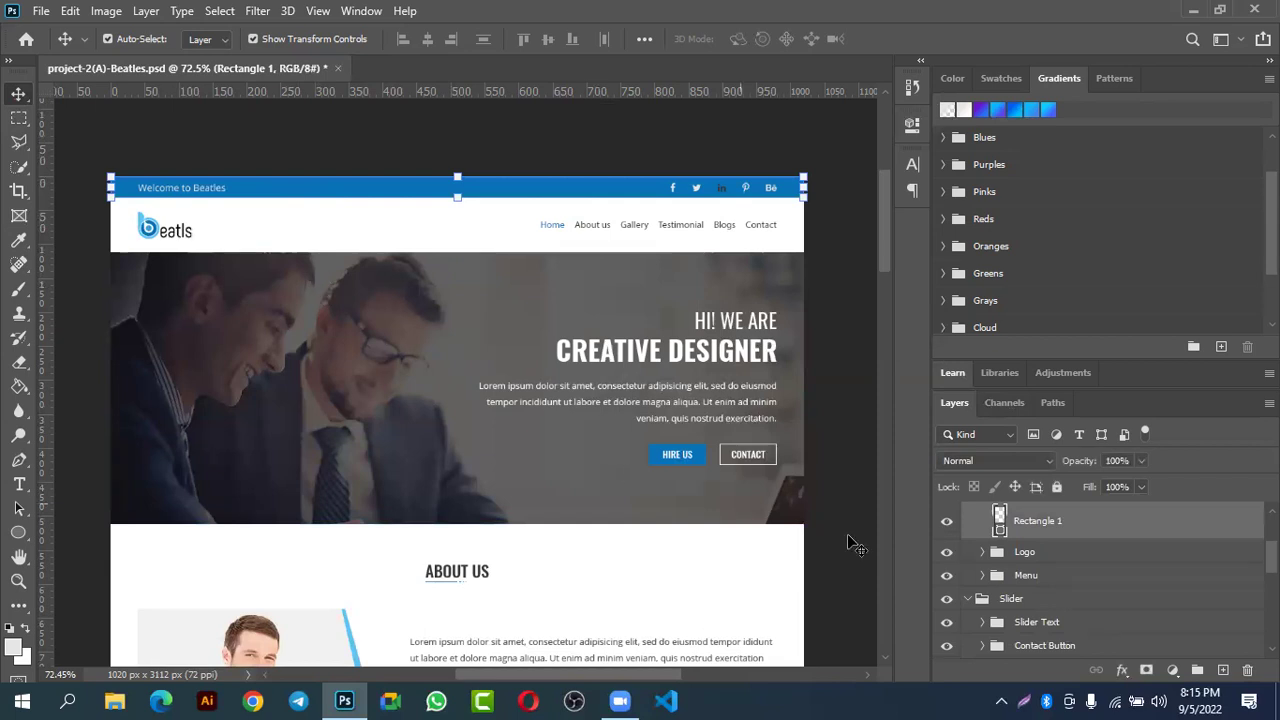
scroll(995, 539, up, 1)
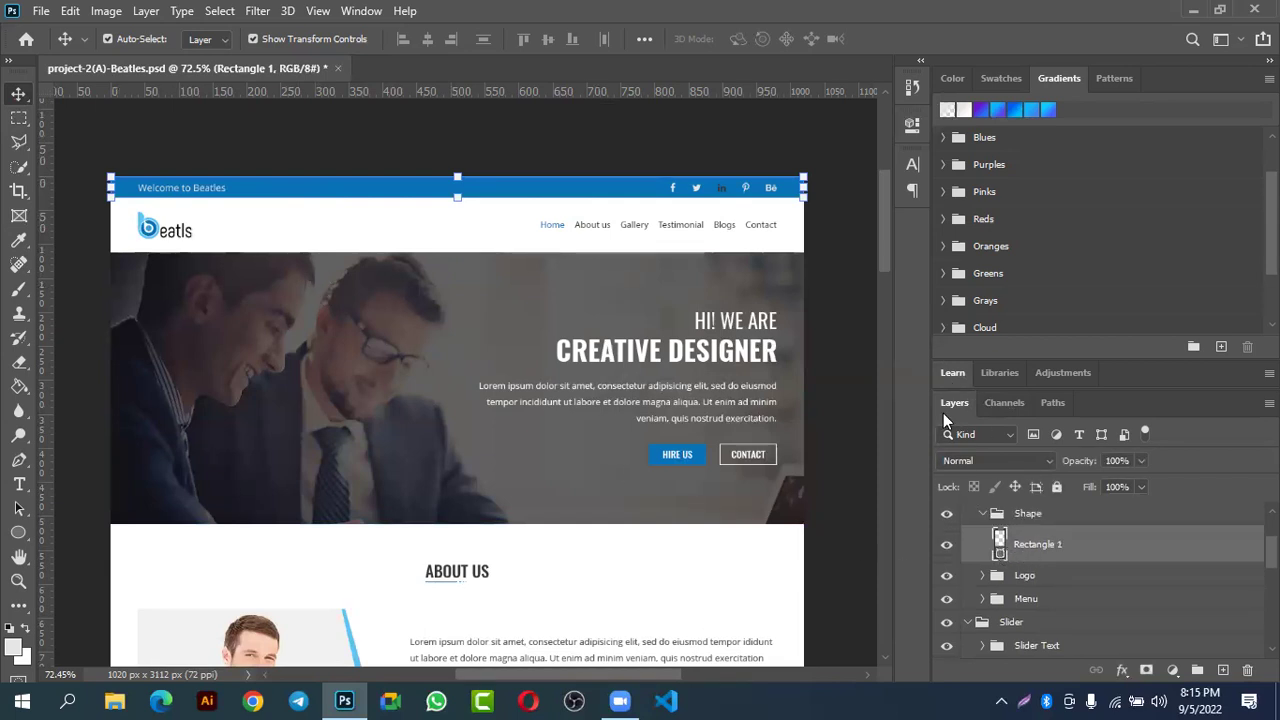
click(215, 323)
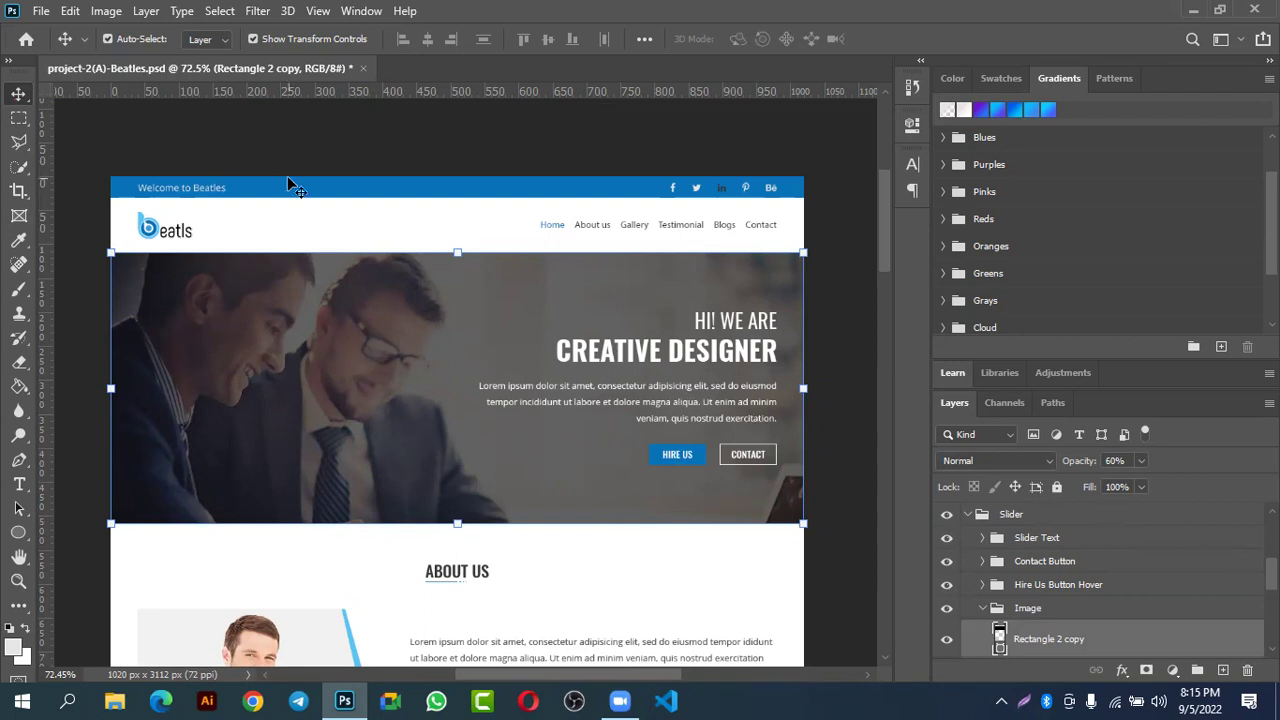
- Move the dark overlay down off the hero photo to select the photo layer beneath, and undo the move
click(345, 151)
click(326, 279)
drag(429, 344, 265, 548)
click(272, 368)
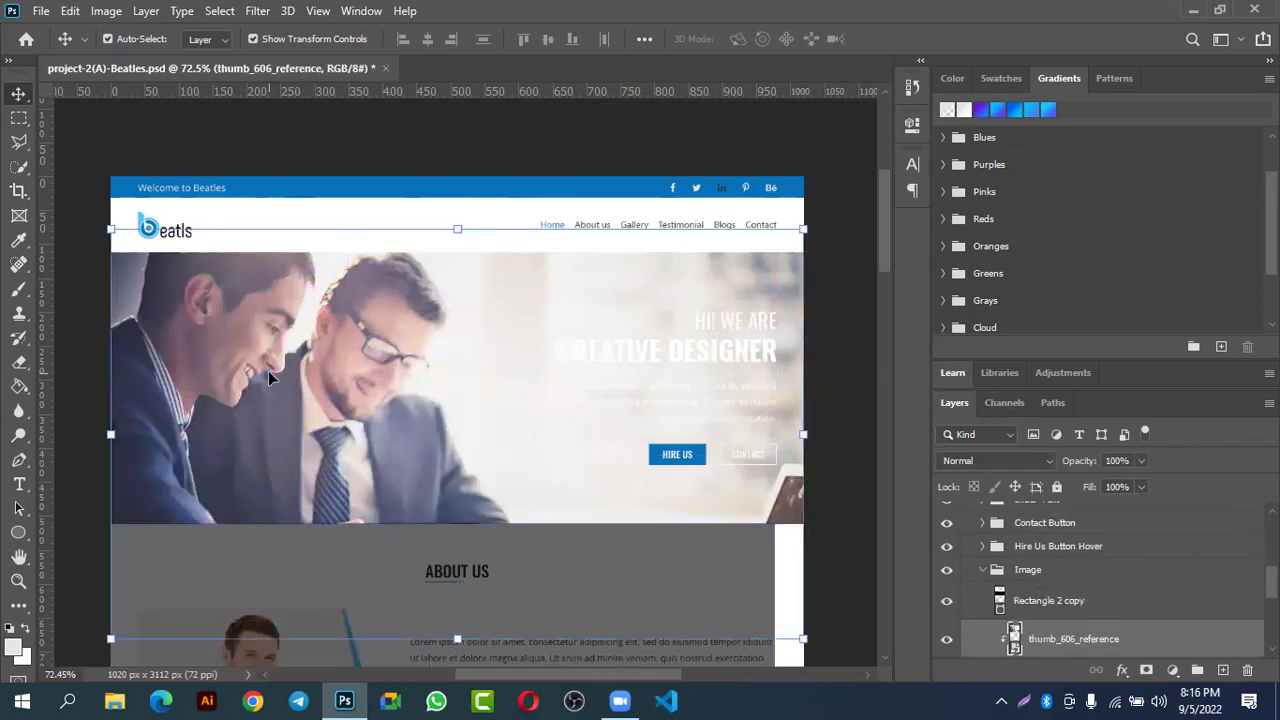
key(ctrl+z)
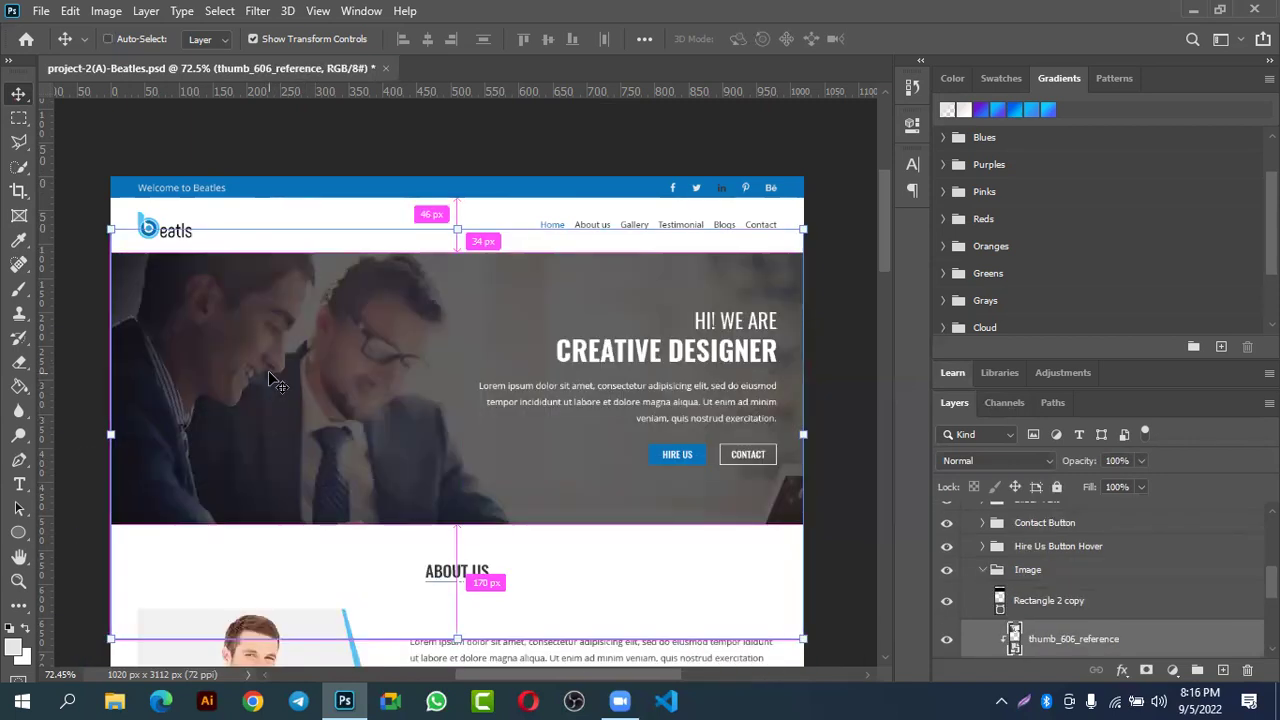
click(330, 157)
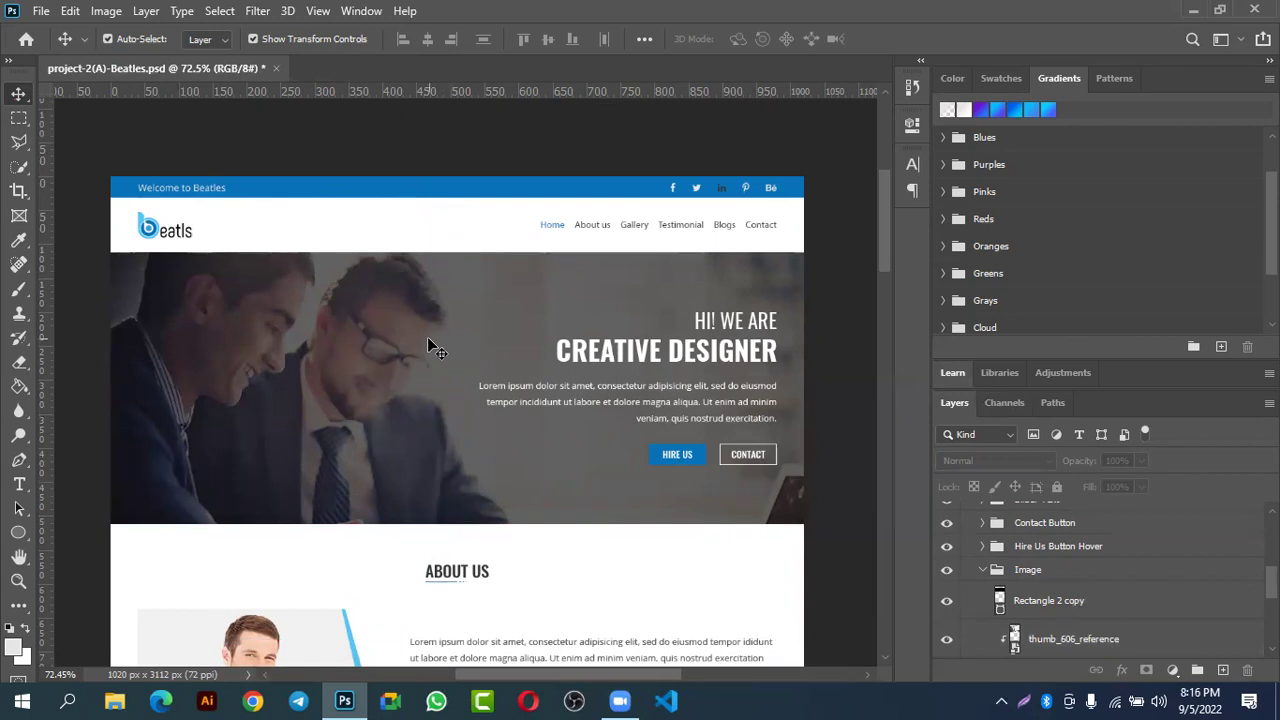
- Measure the height of the white header strip between the logo and the navigation links with a rectangular marquee
scroll(171, 196, up, 1)
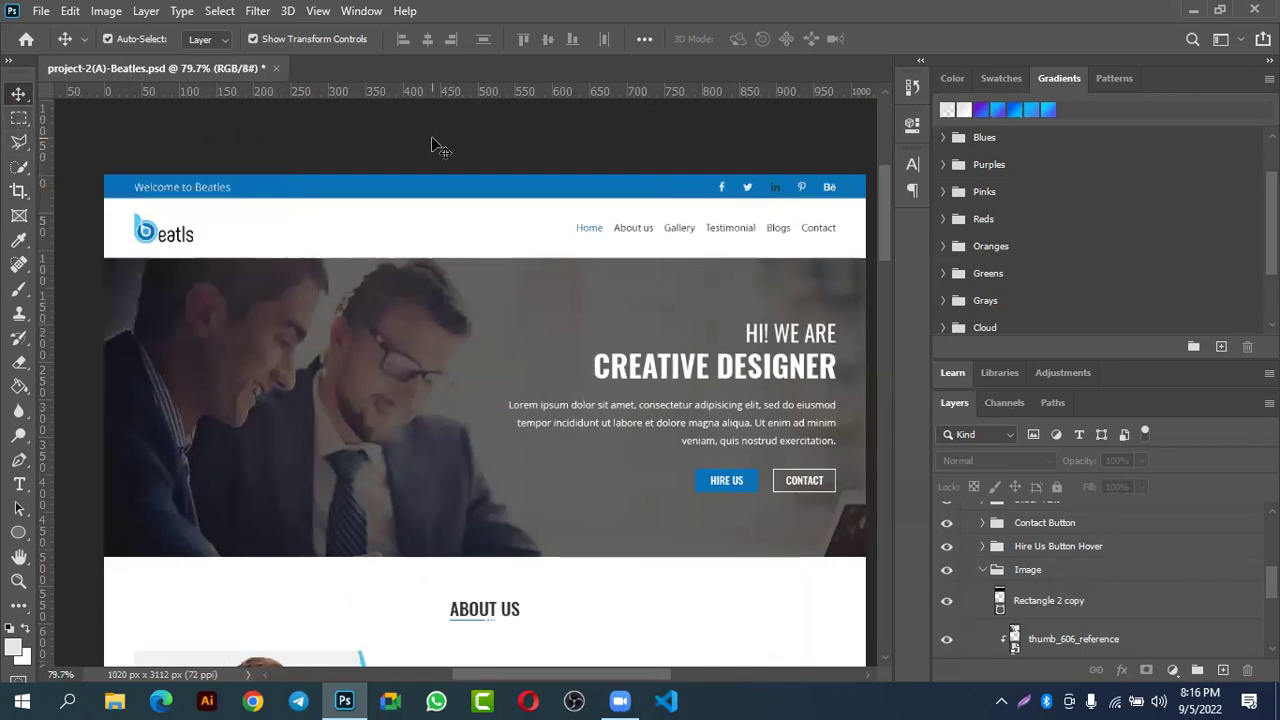
key(m)
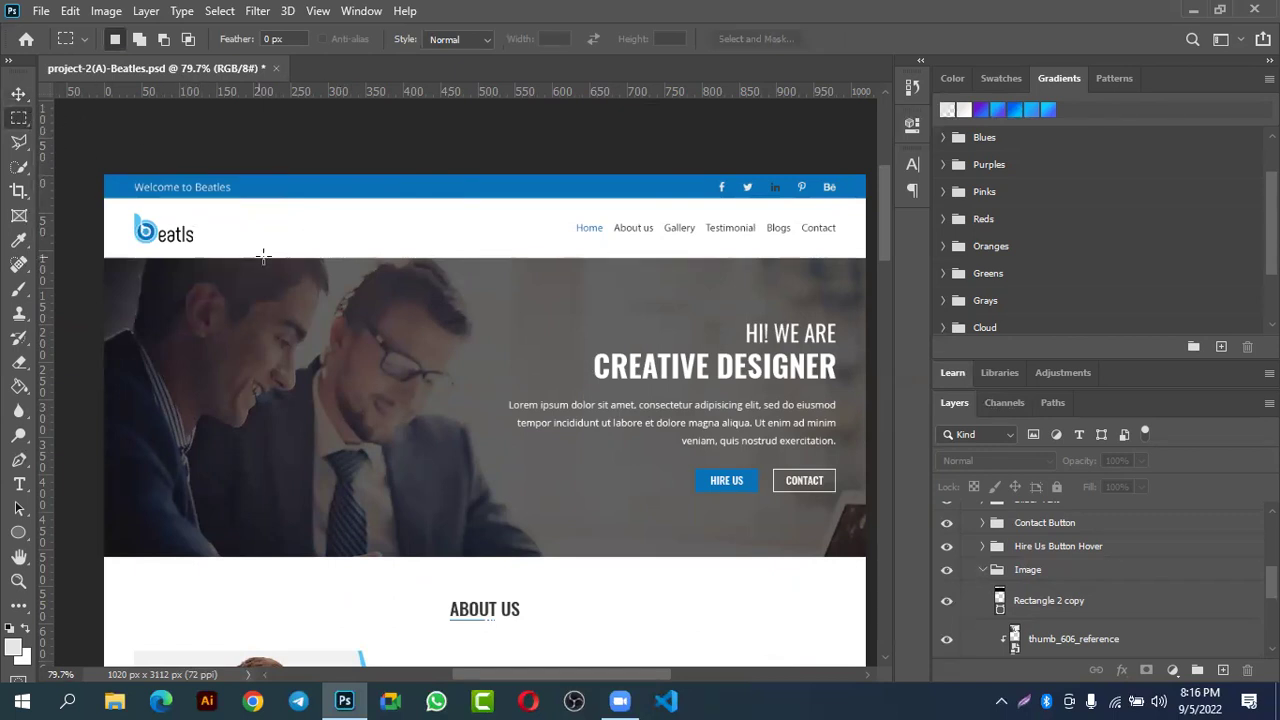
scroll(629, 245, down, 2)
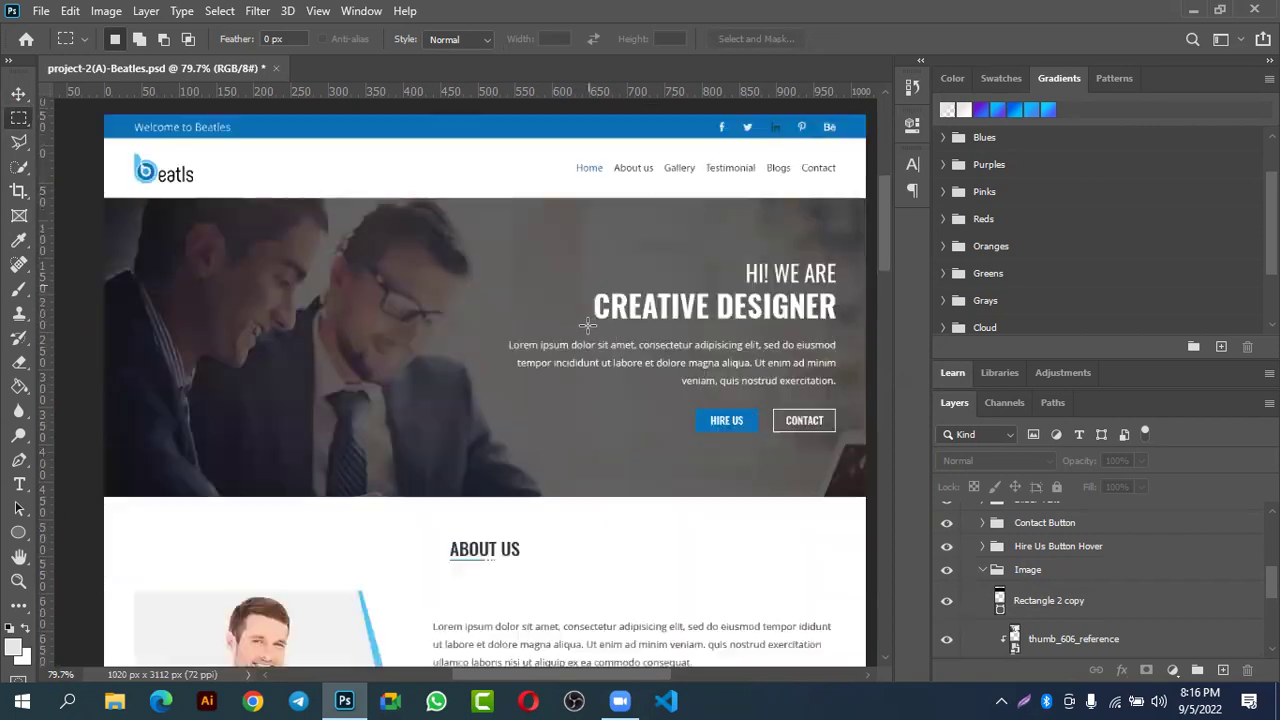
scroll(588, 325, up, 3)
drag(651, 209, 643, 326)
scroll(614, 331, down, 2)
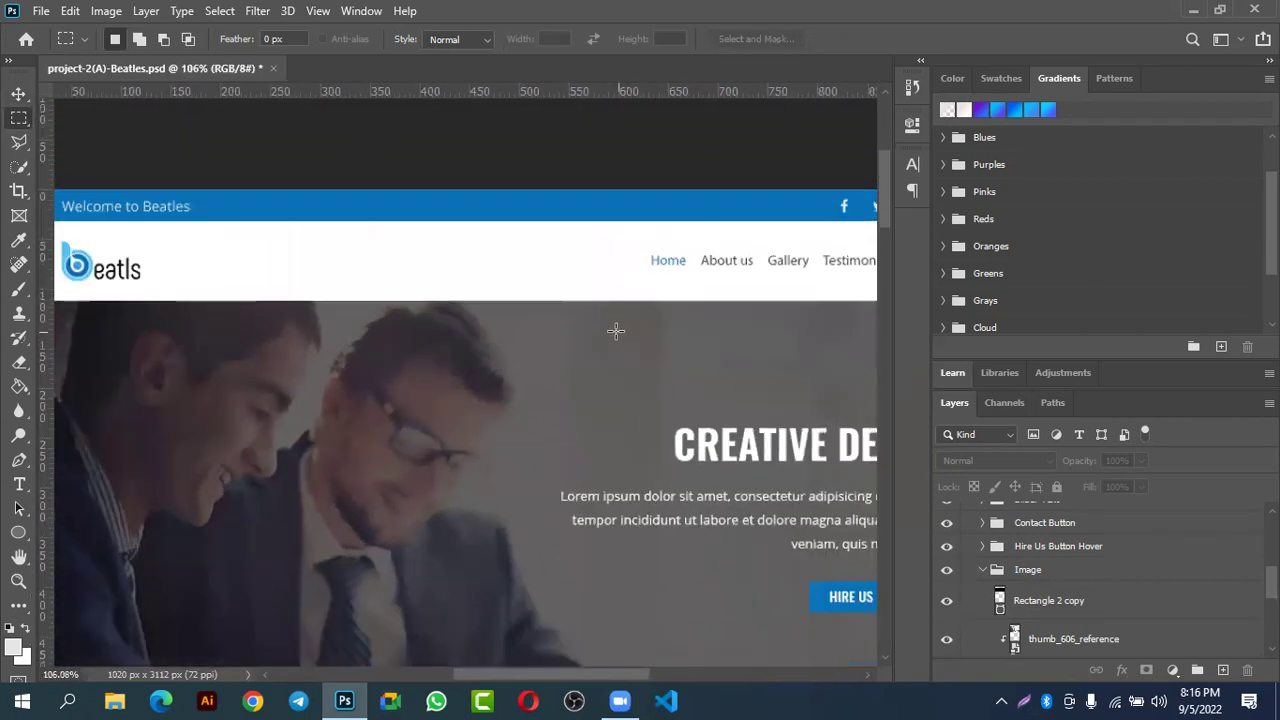
scroll(540, 314, up, 1)
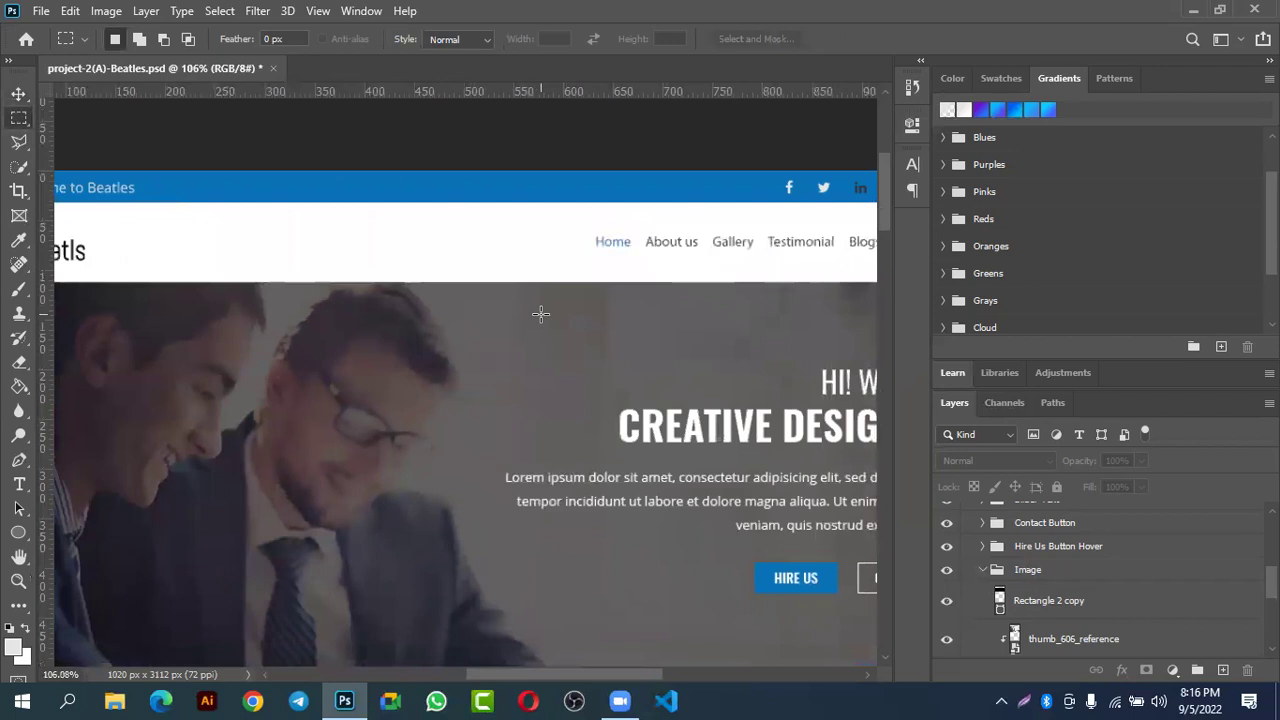
scroll(523, 256, up, 1)
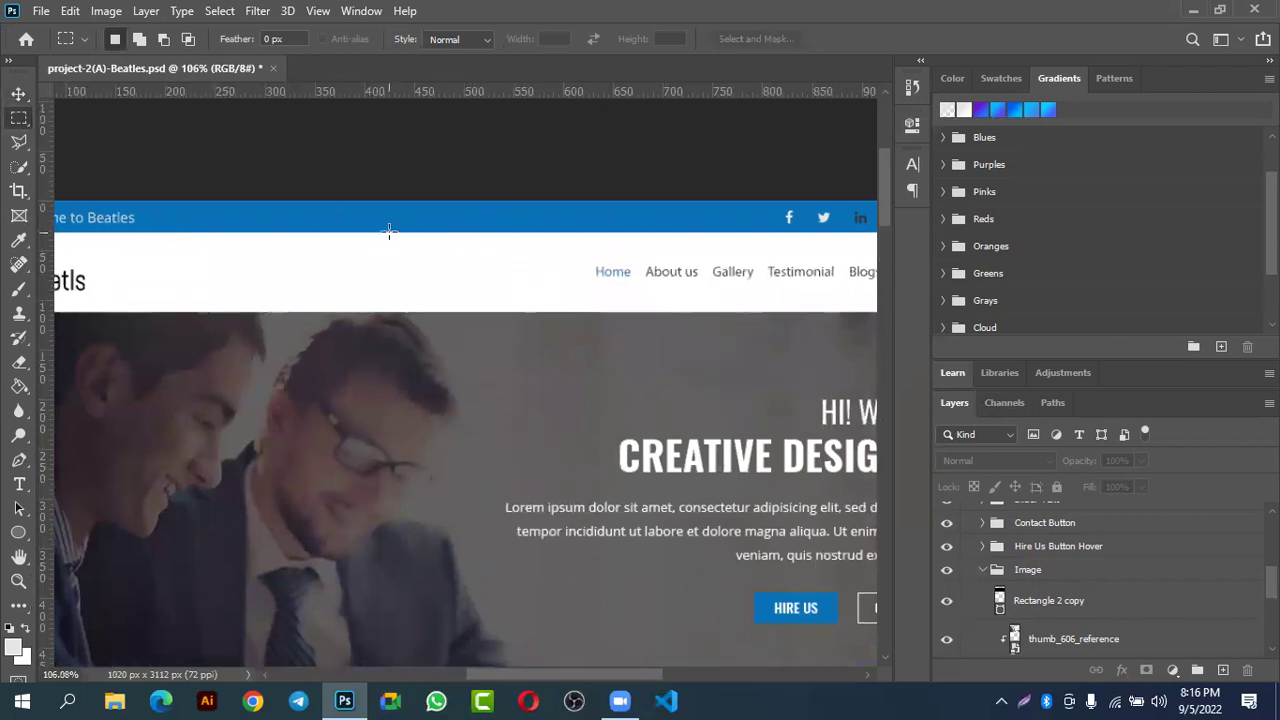
drag(389, 232, 457, 312)
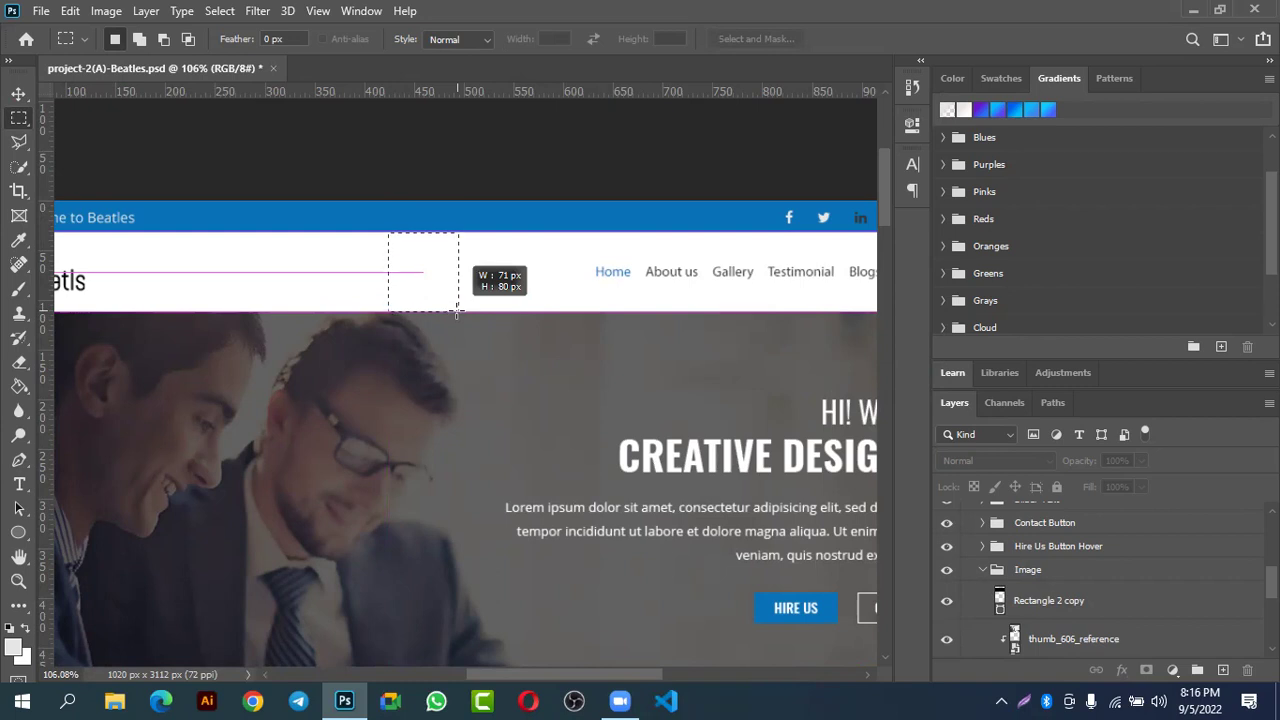
drag(457, 313, 575, 311)
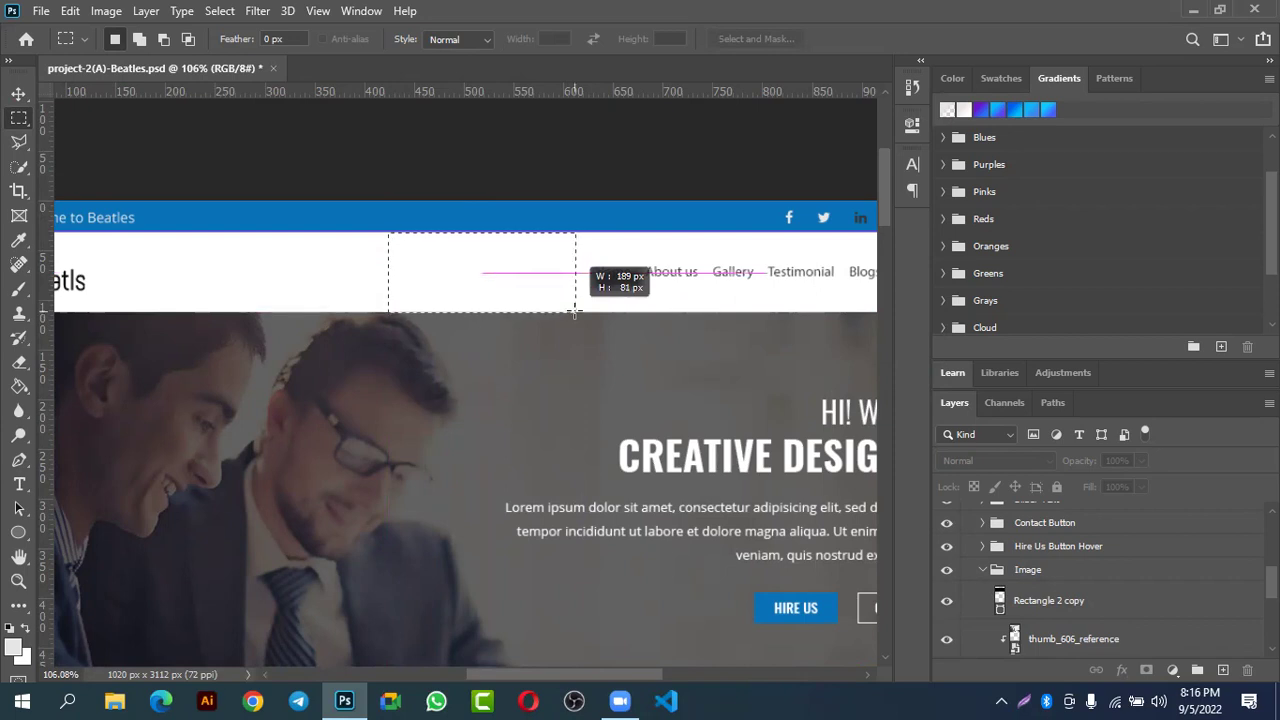
drag(575, 311, 575, 311)
- Draw a rectangular marquee around the white header strip across the page's full width
scroll(509, 304, down, 5)
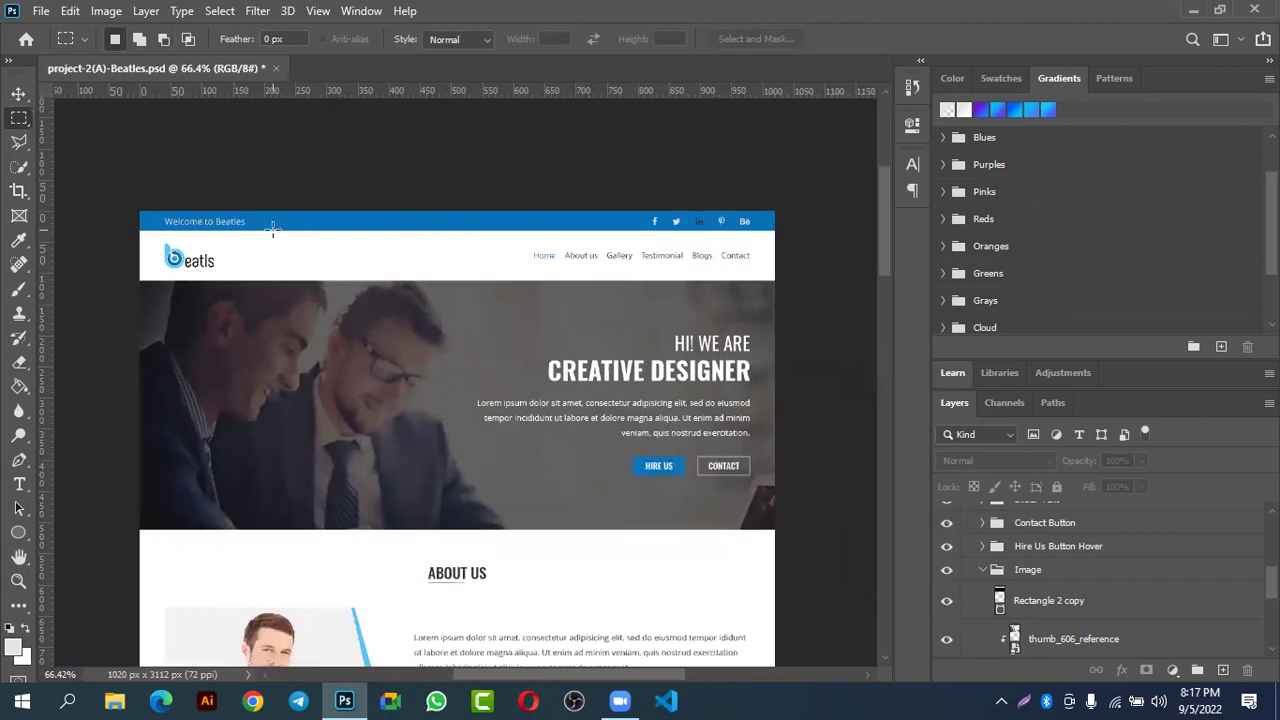
drag(272, 230, 315, 281)
drag(139, 230, 773, 280)
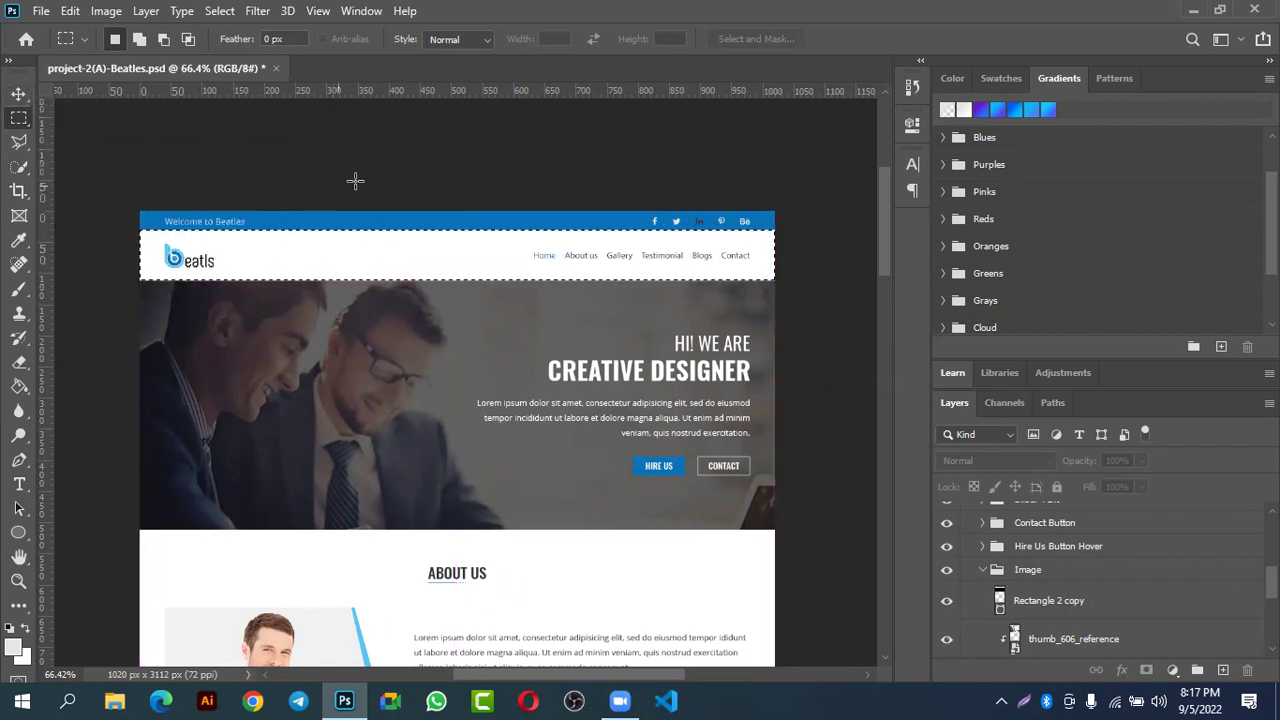
- Pick the white header with the Move tool, deselect it, and remove the marquee around the header
click(18, 93)
click(360, 265)
click(362, 153)
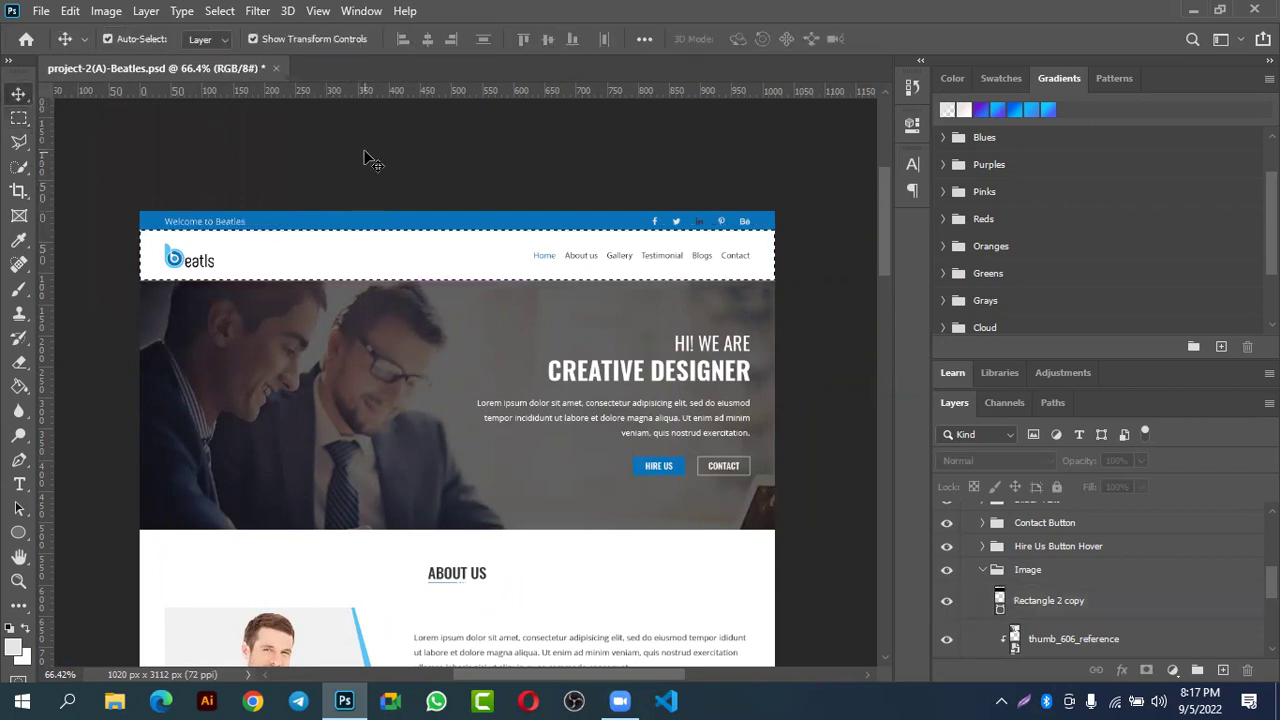
click(18, 117)
click(371, 194)
click(19, 95)
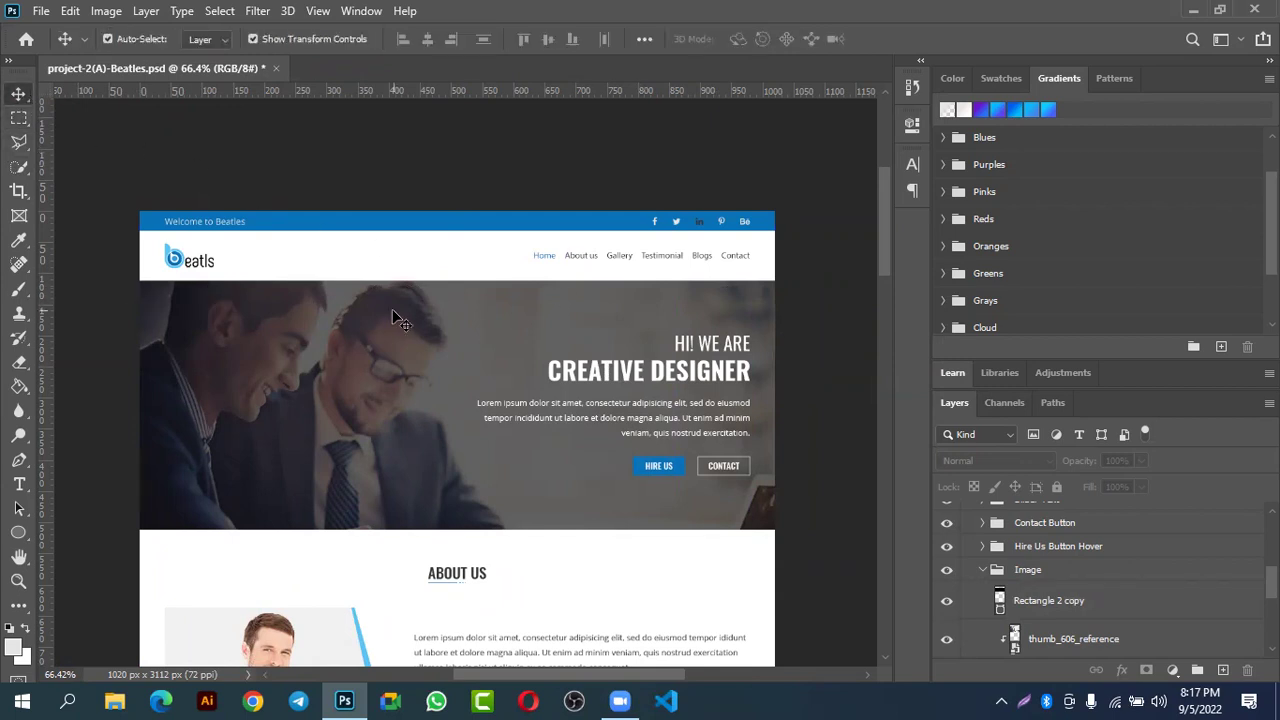
- Open the CREATIVE DESIGNER headline in the hero banner for text editing, accept the layout change, and select all its text
scroll(650, 338, down, 5)
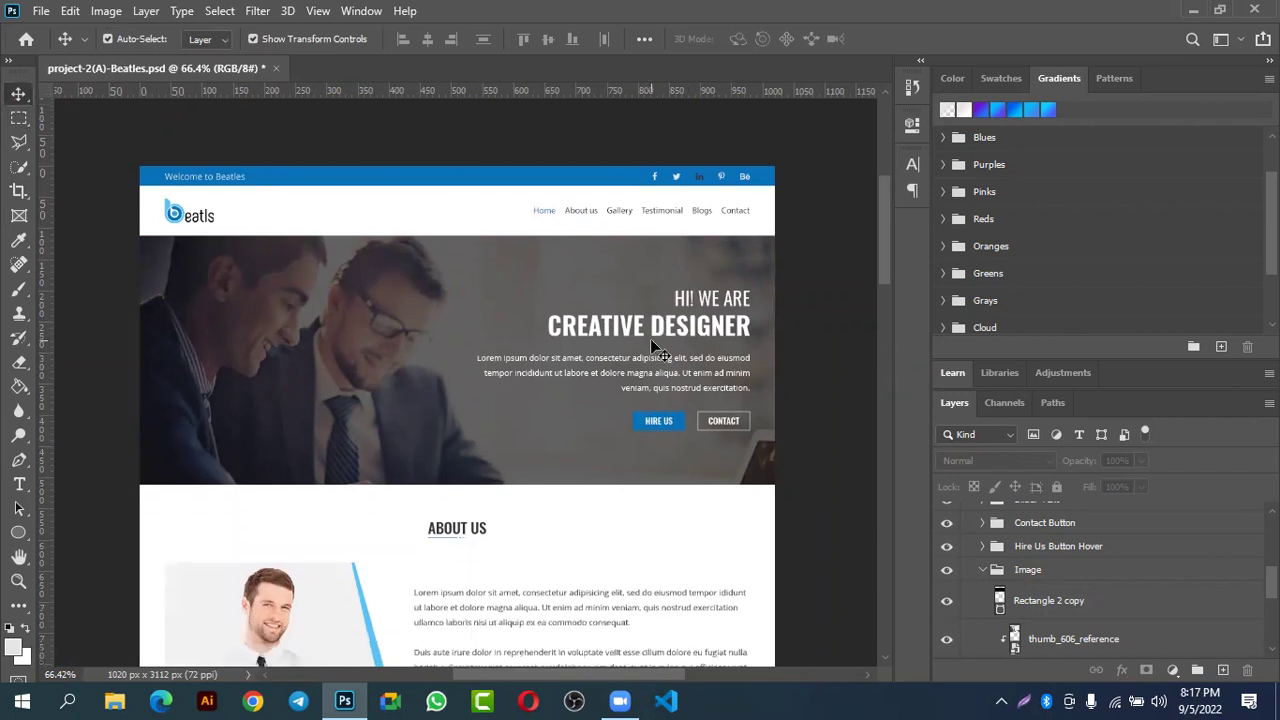
scroll(530, 415, down, 1)
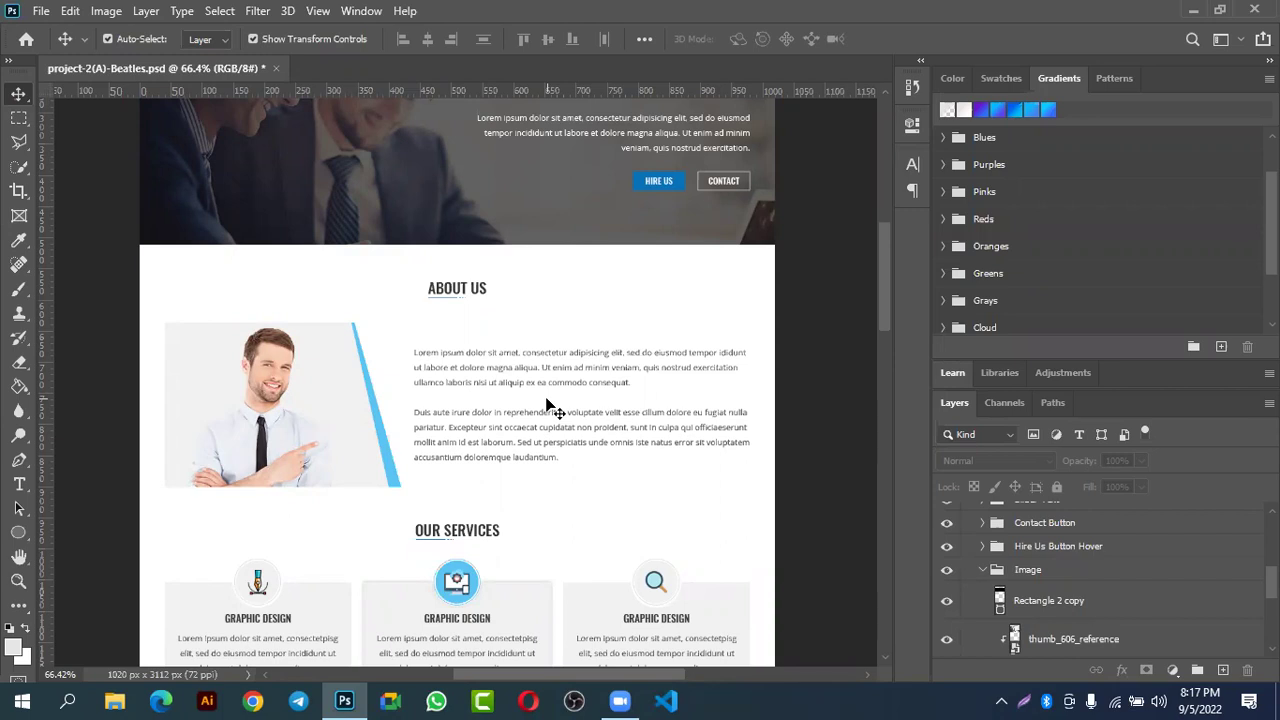
scroll(540, 400, up, 5)
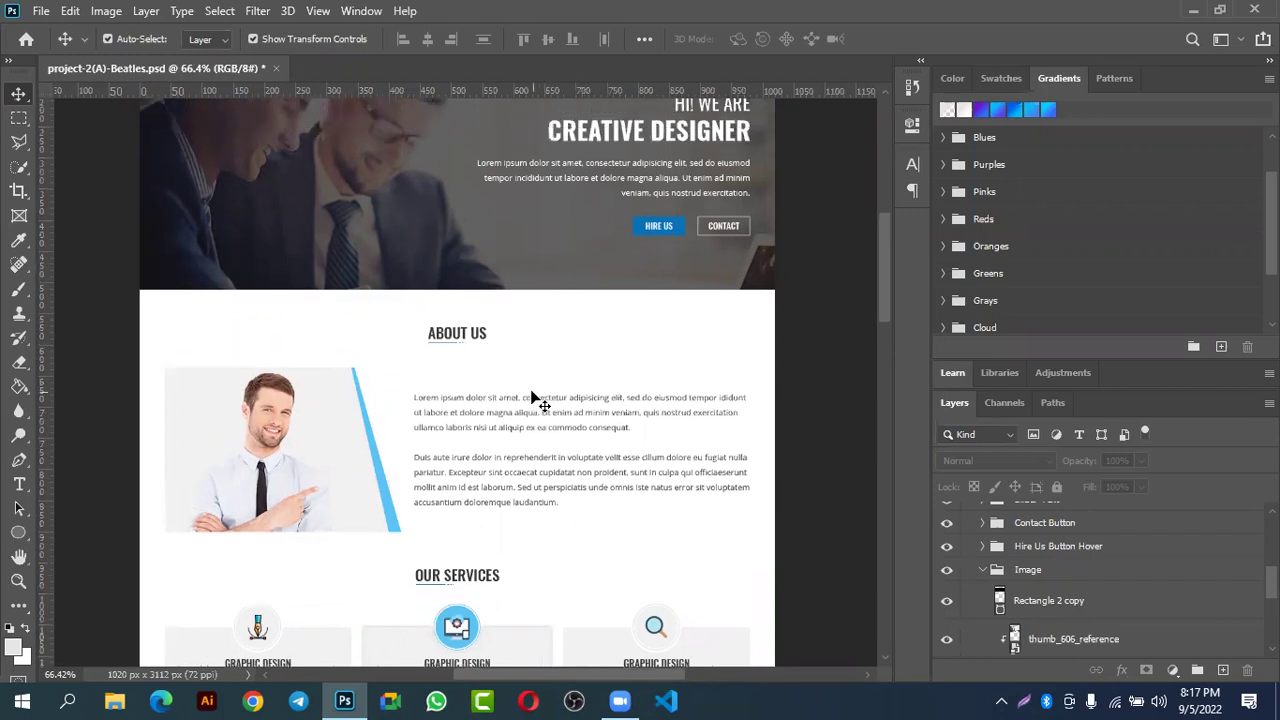
click(19, 484)
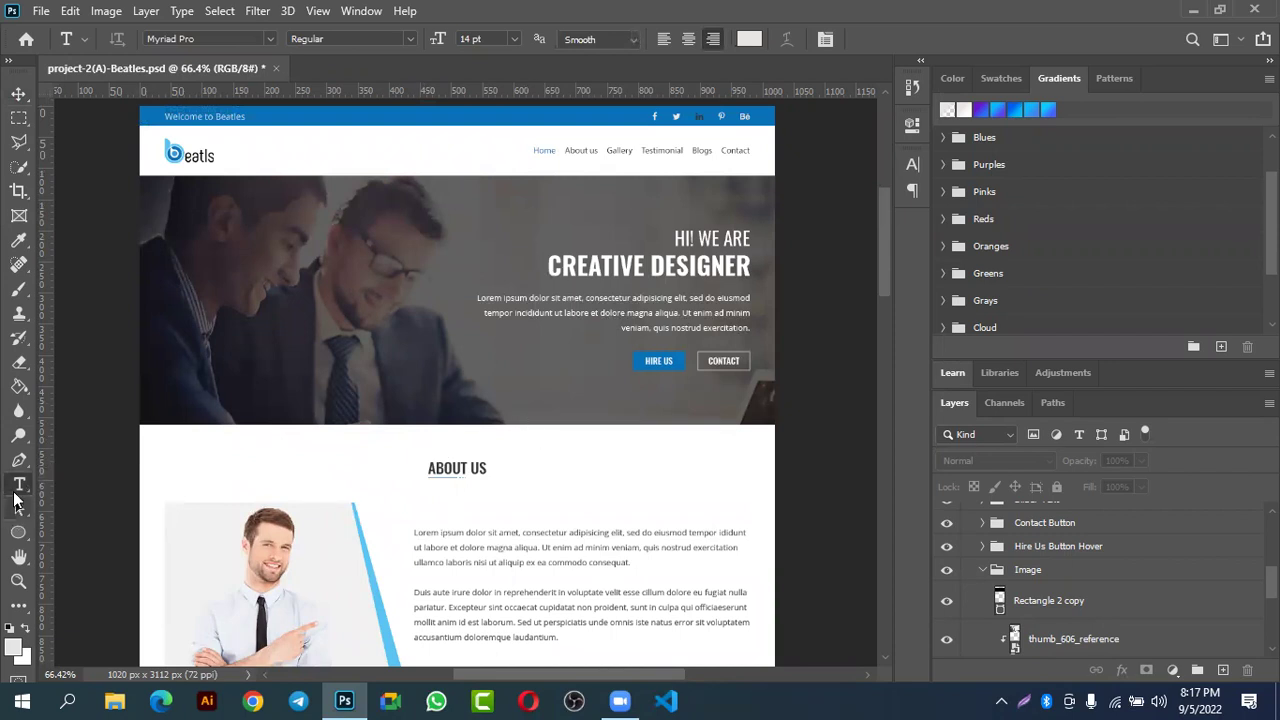
click(680, 268)
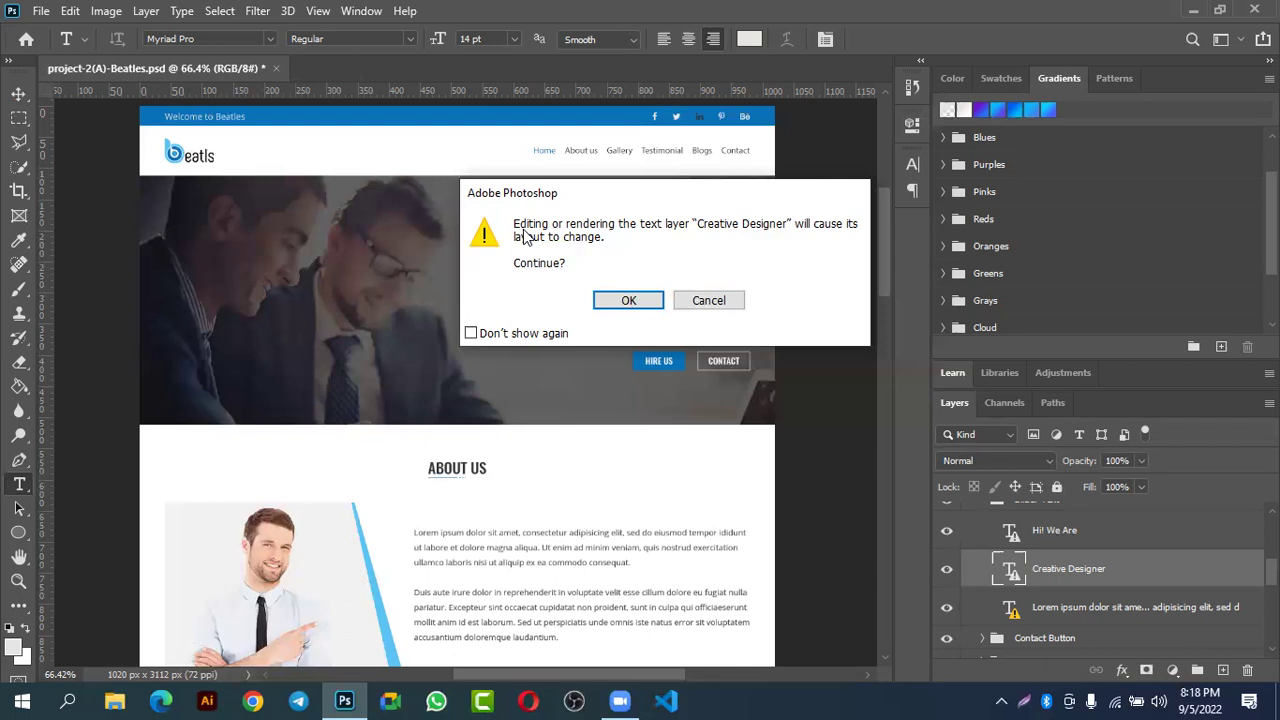
click(637, 301)
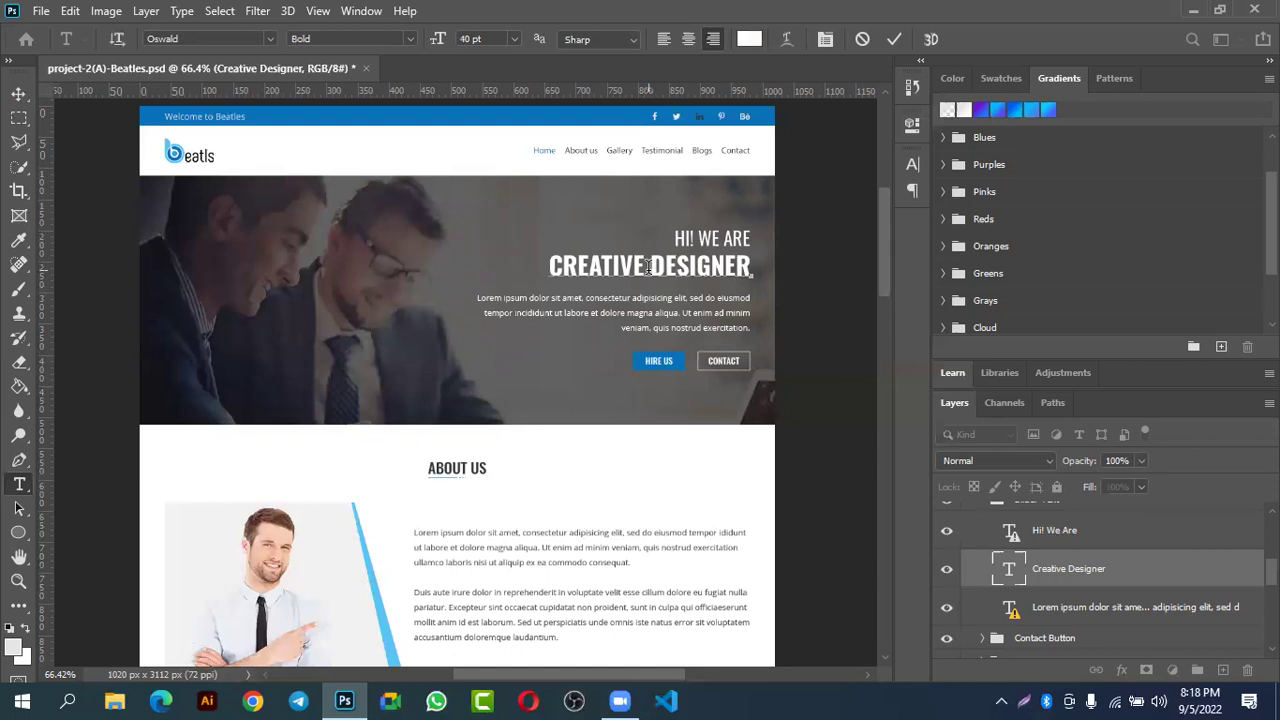
triple_click(651, 265)
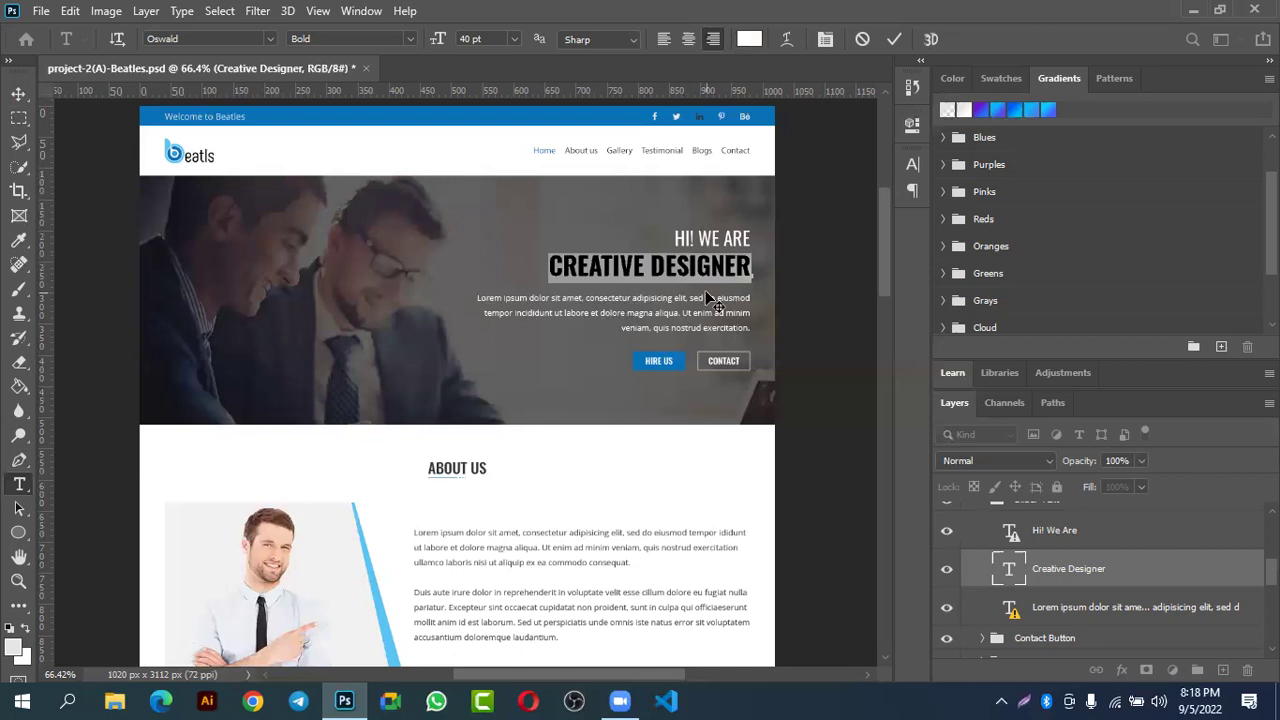
- Examine the font family, the available font styles and the font size choices for the selected headline text
click(221, 39)
click(208, 39)
click(409, 40)
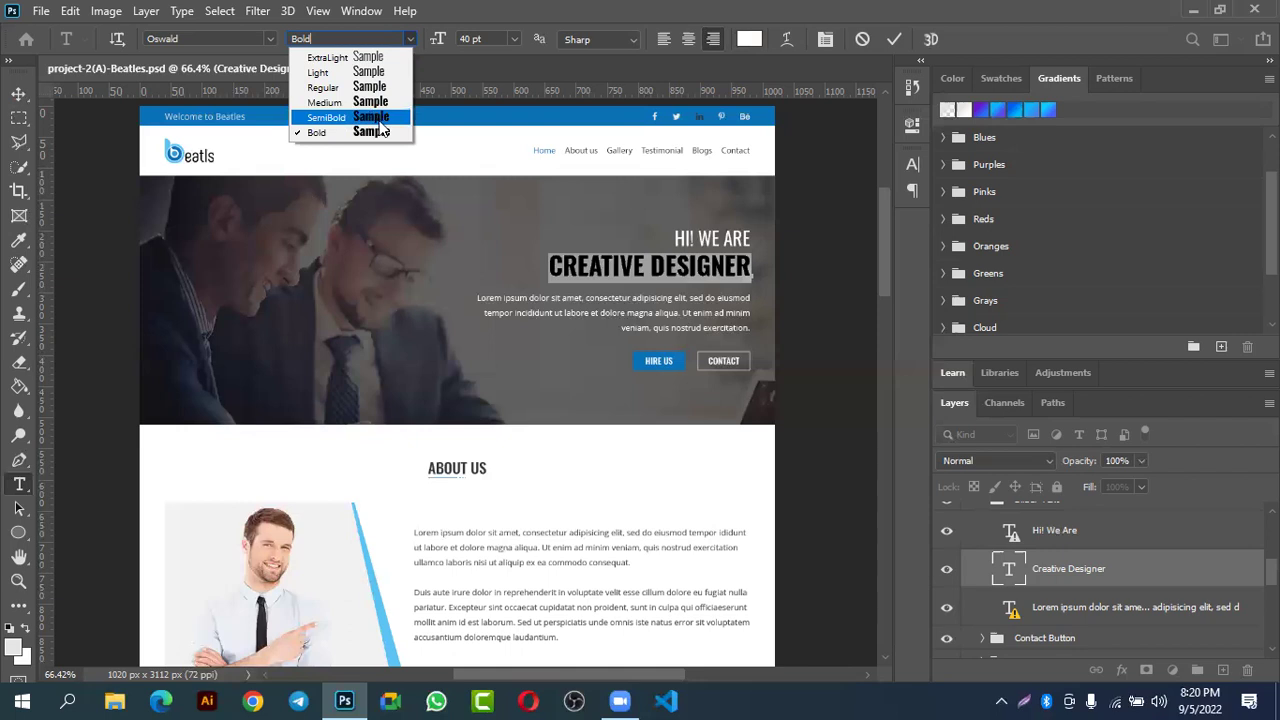
click(414, 38)
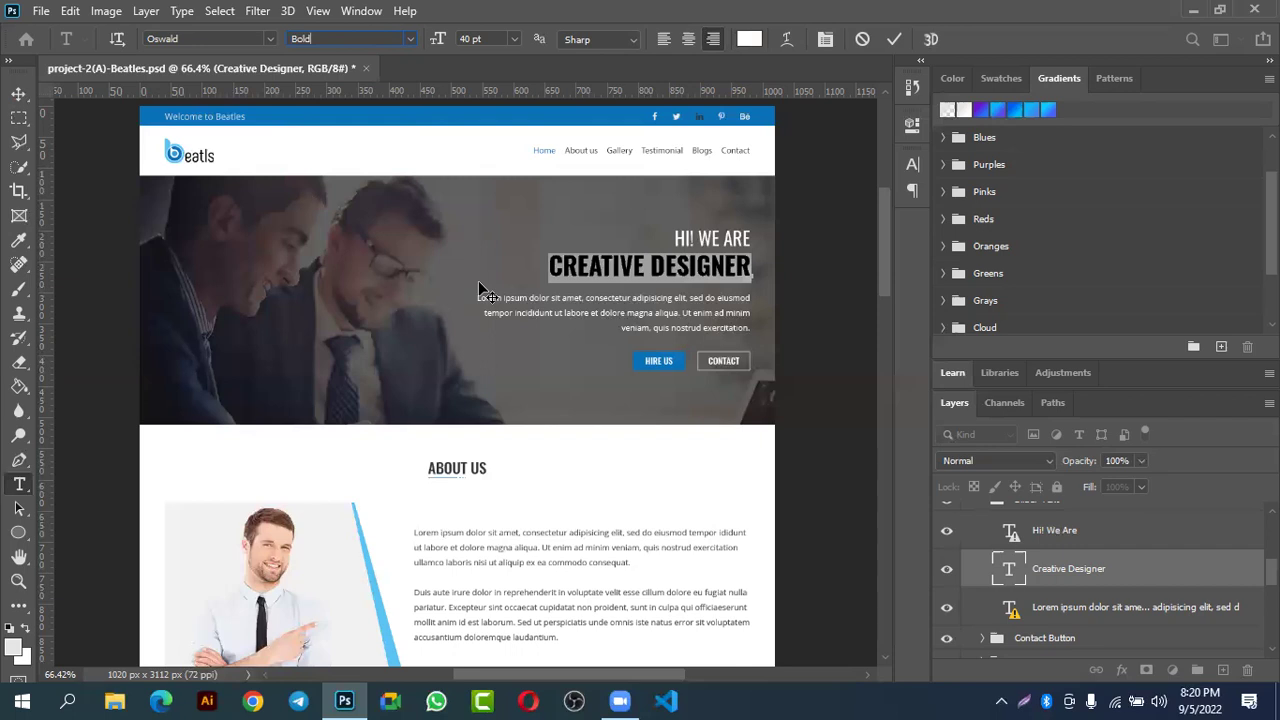
click(496, 39)
click(514, 40)
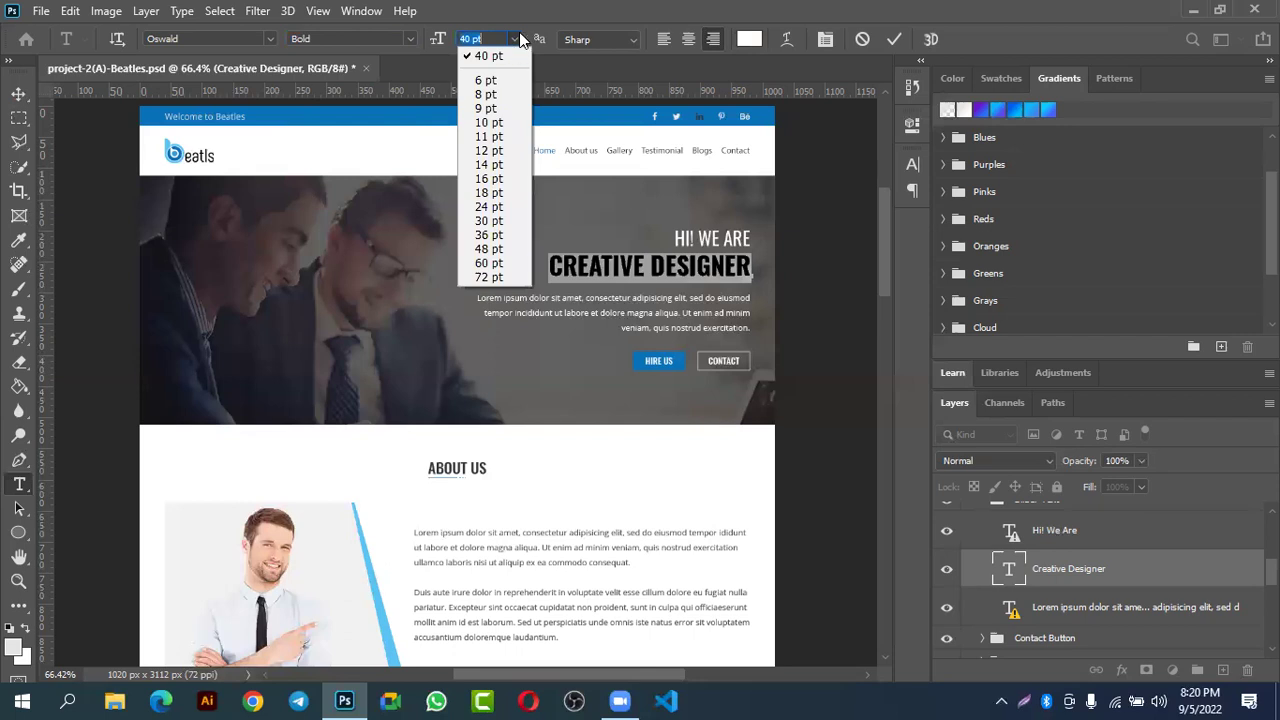
click(516, 40)
click(496, 39)
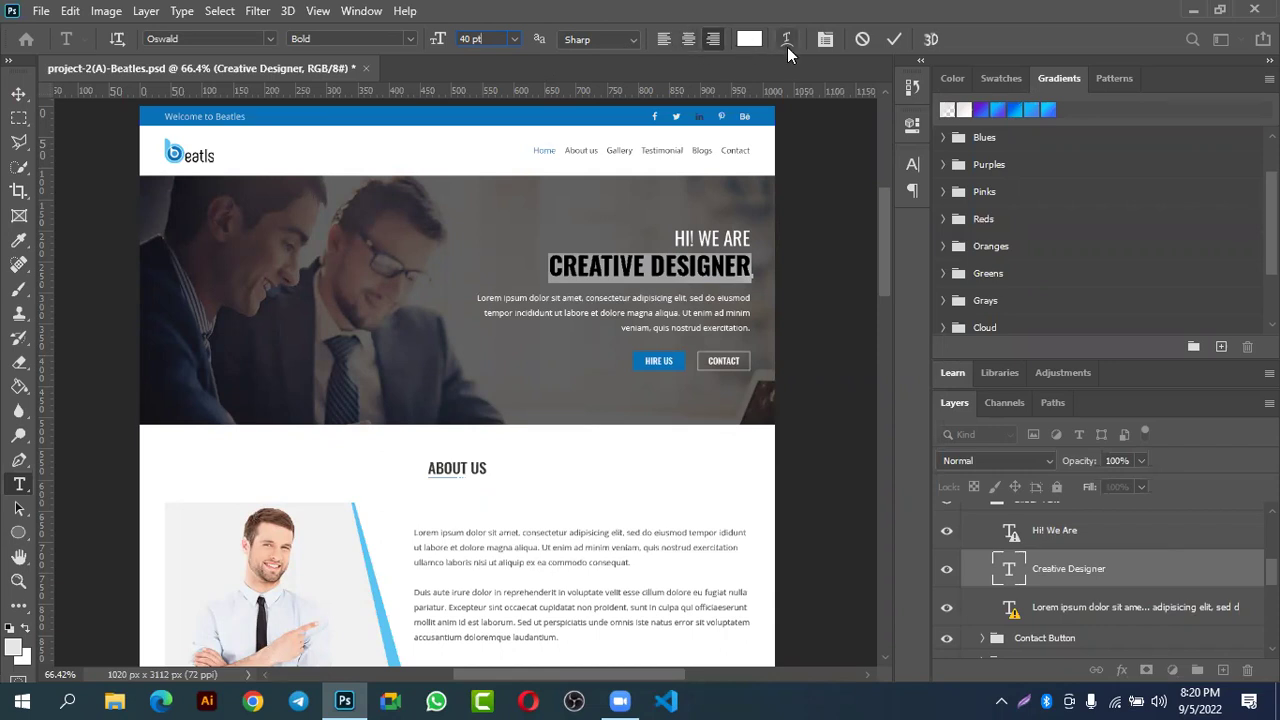
- Commit the headline text edit, switch to the Move tool and deselect the headline layer
click(891, 42)
click(894, 42)
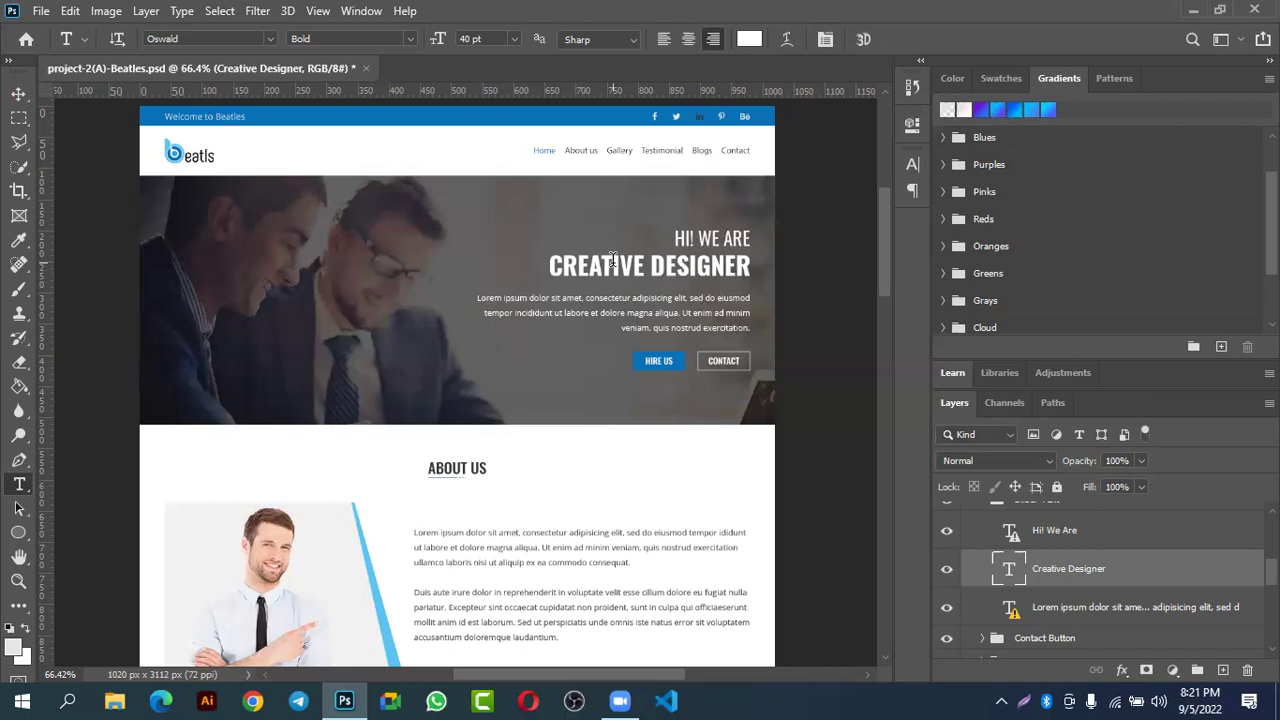
key(v)
click(757, 258)
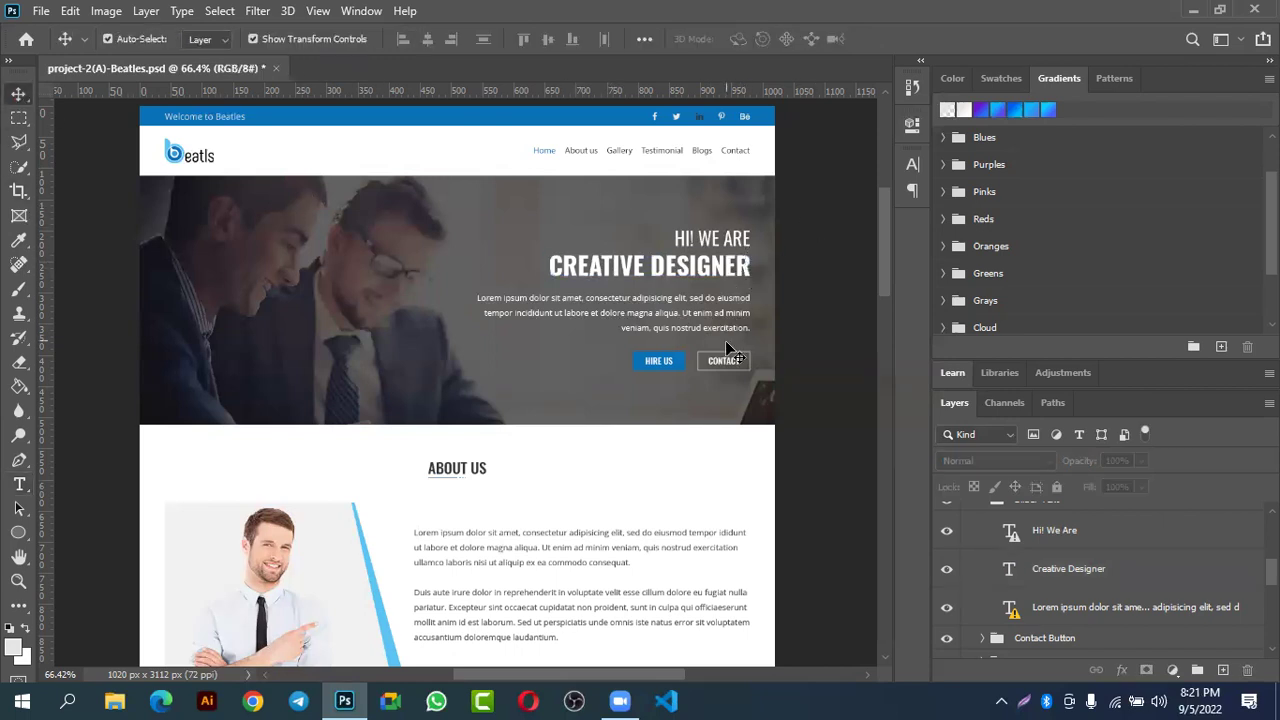
- Look through the page design from the hero banner down past services, portfolio and team to the testimonials and footer
scroll(728, 350, down, 3)
scroll(700, 355, down, 8)
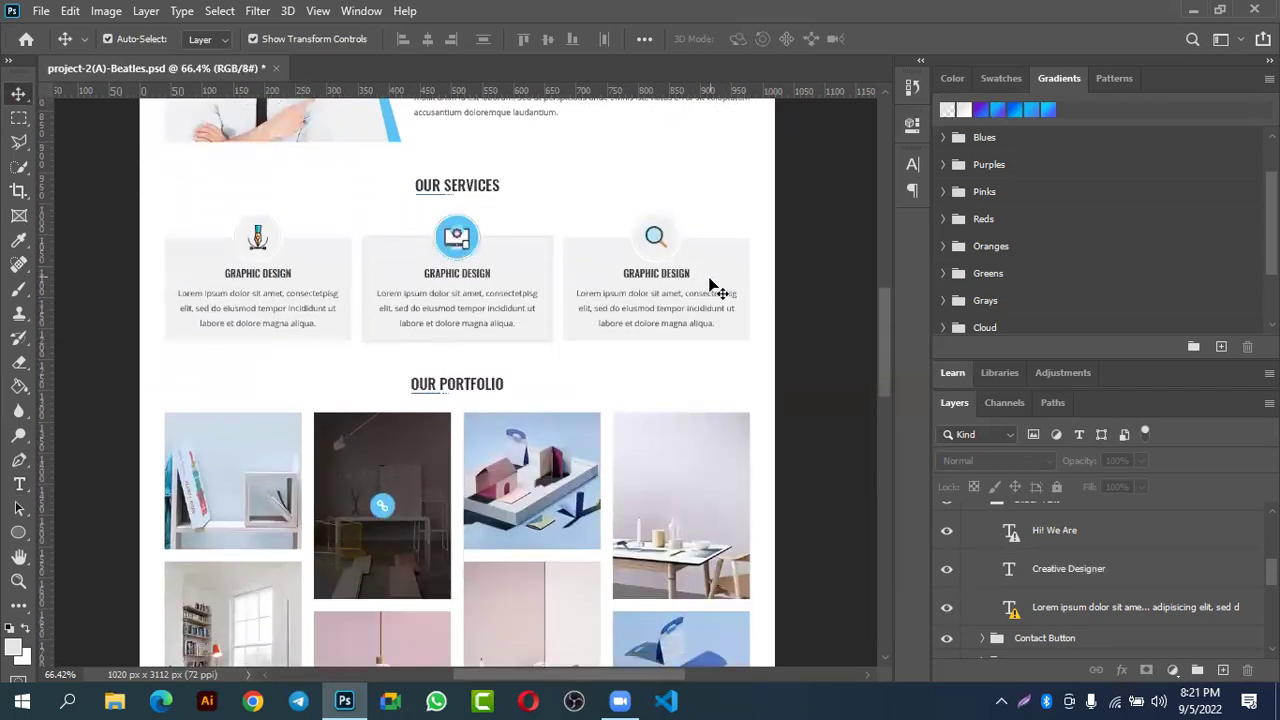
scroll(697, 355, up, 1)
scroll(697, 355, up, 12)
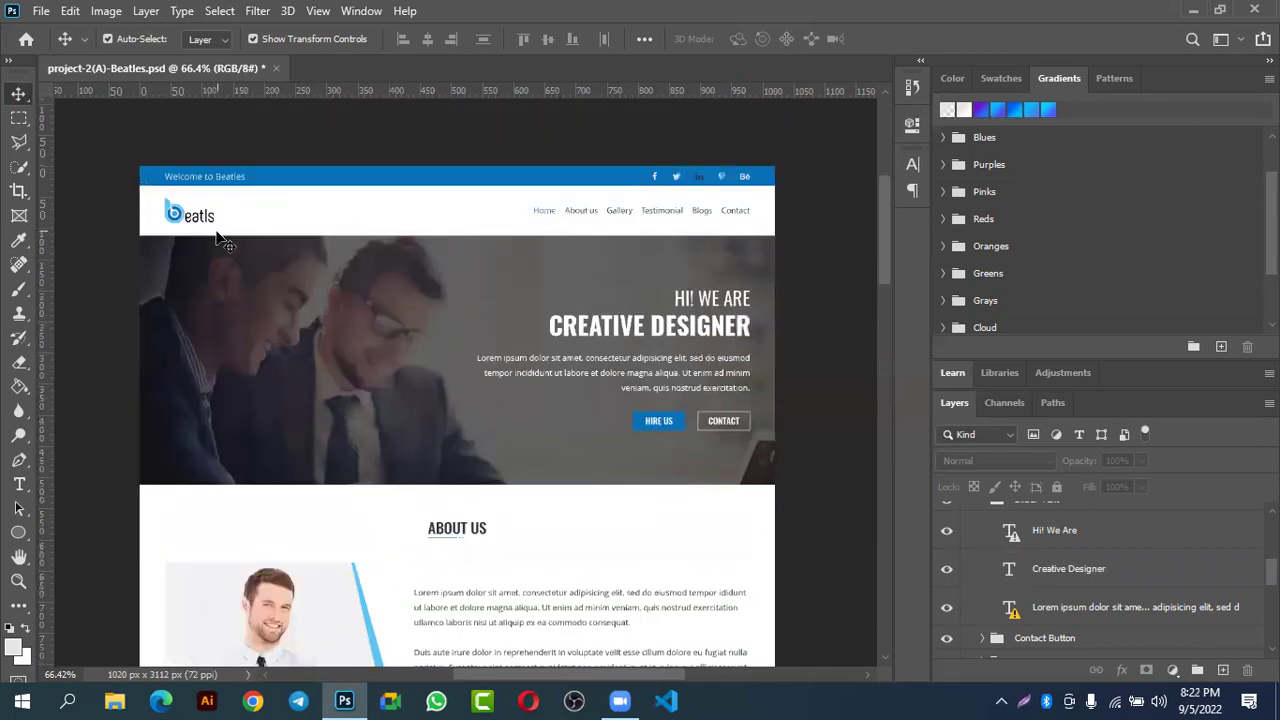
scroll(514, 291, down, 2)
drag(885, 240, 881, 330)
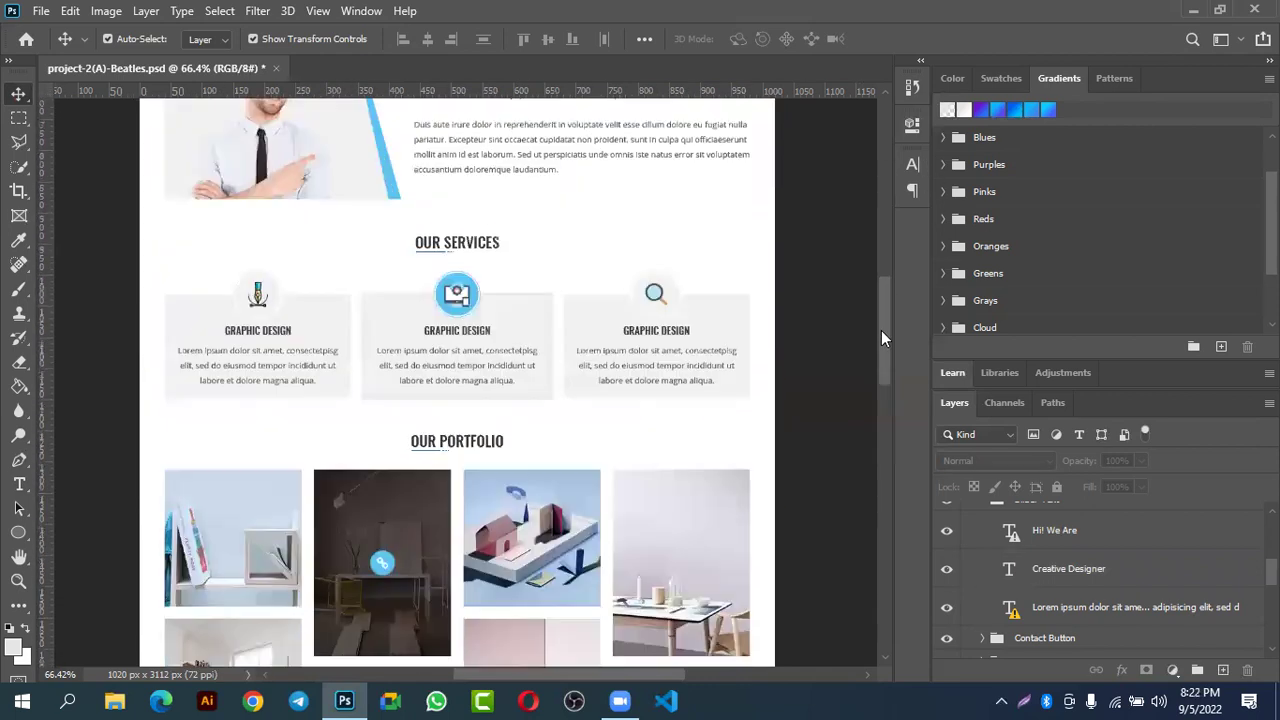
scroll(455, 222, down, 2)
scroll(418, 228, up, 4)
scroll(418, 228, up, 5)
scroll(449, 313, down, 8)
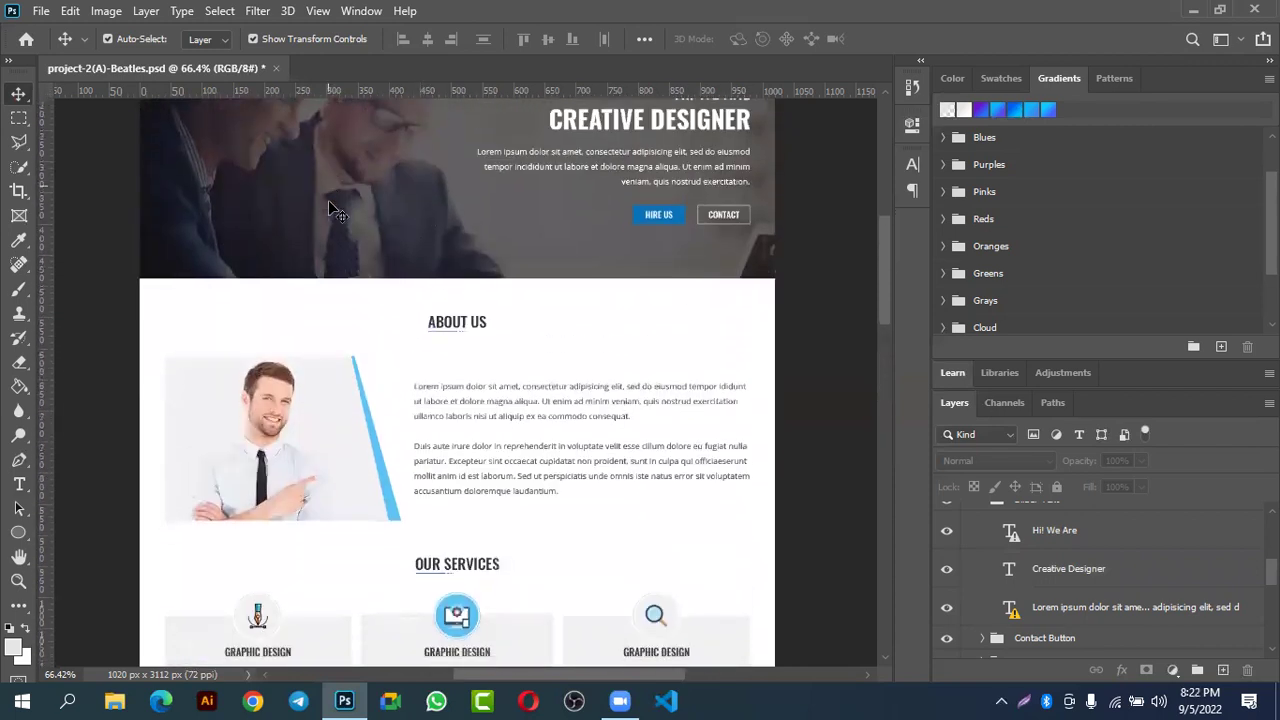
scroll(455, 315, down, 5)
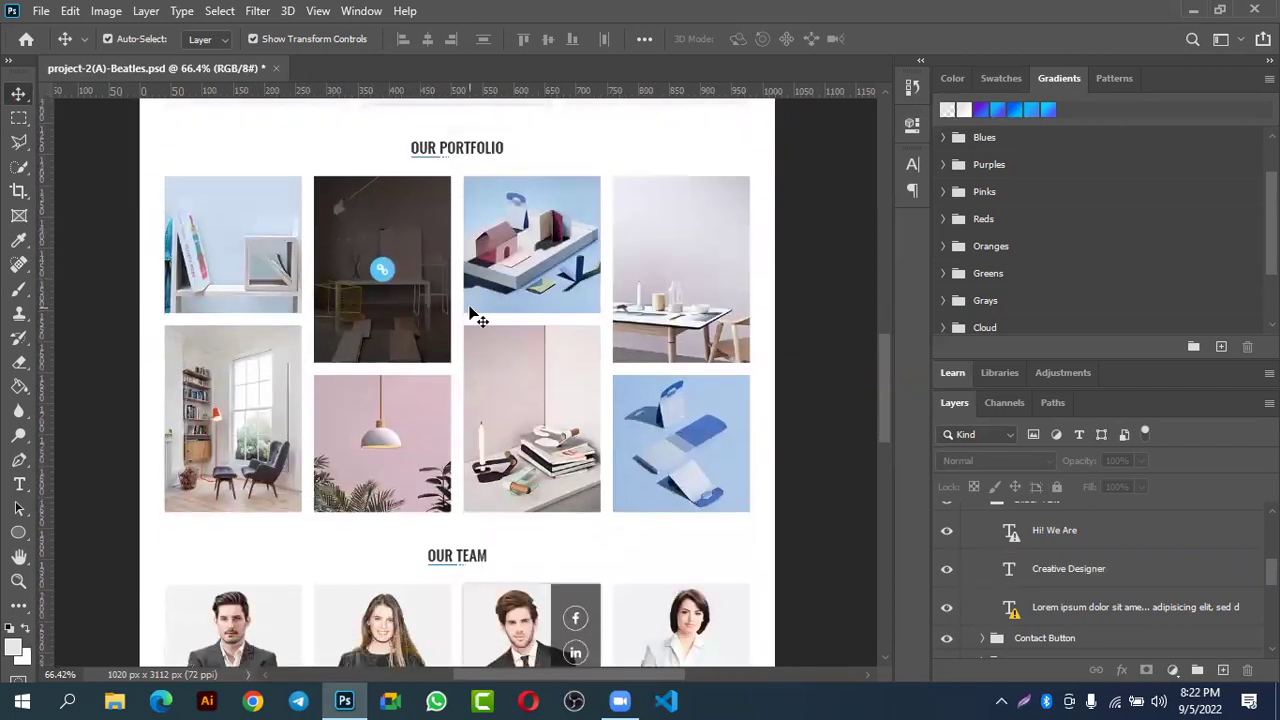
scroll(262, 222, down, 7)
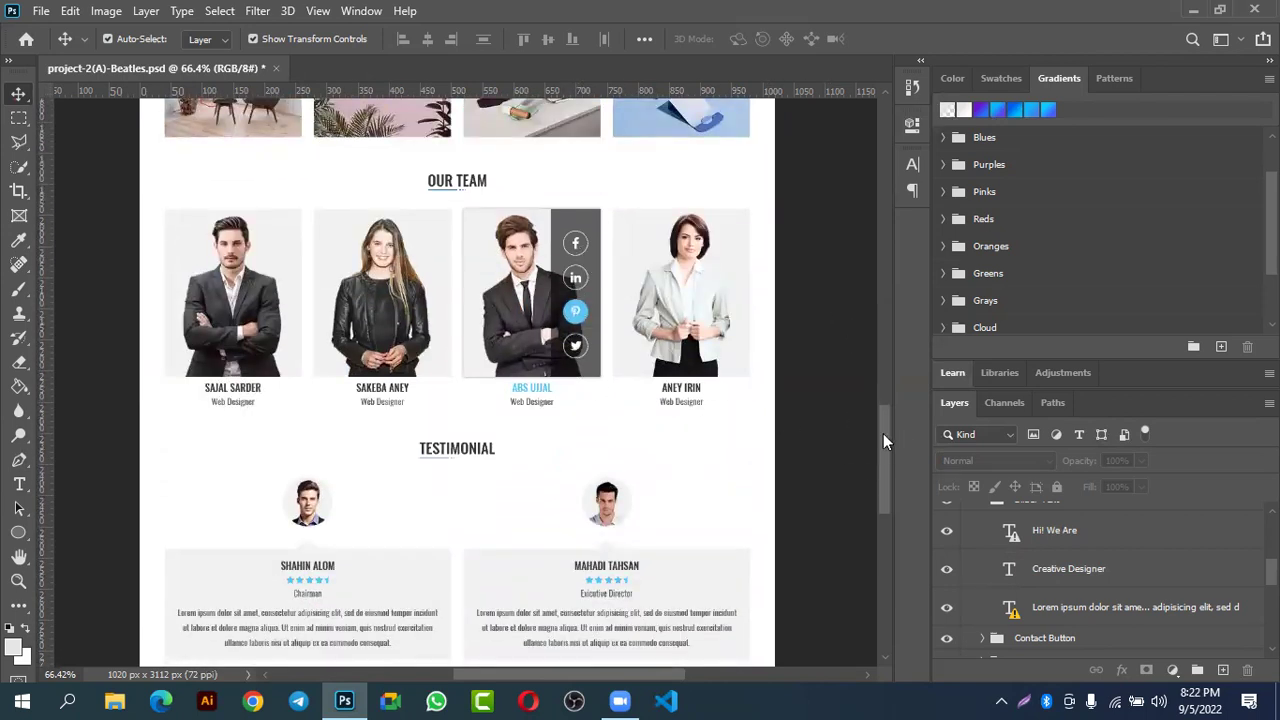
drag(884, 434, 882, 458)
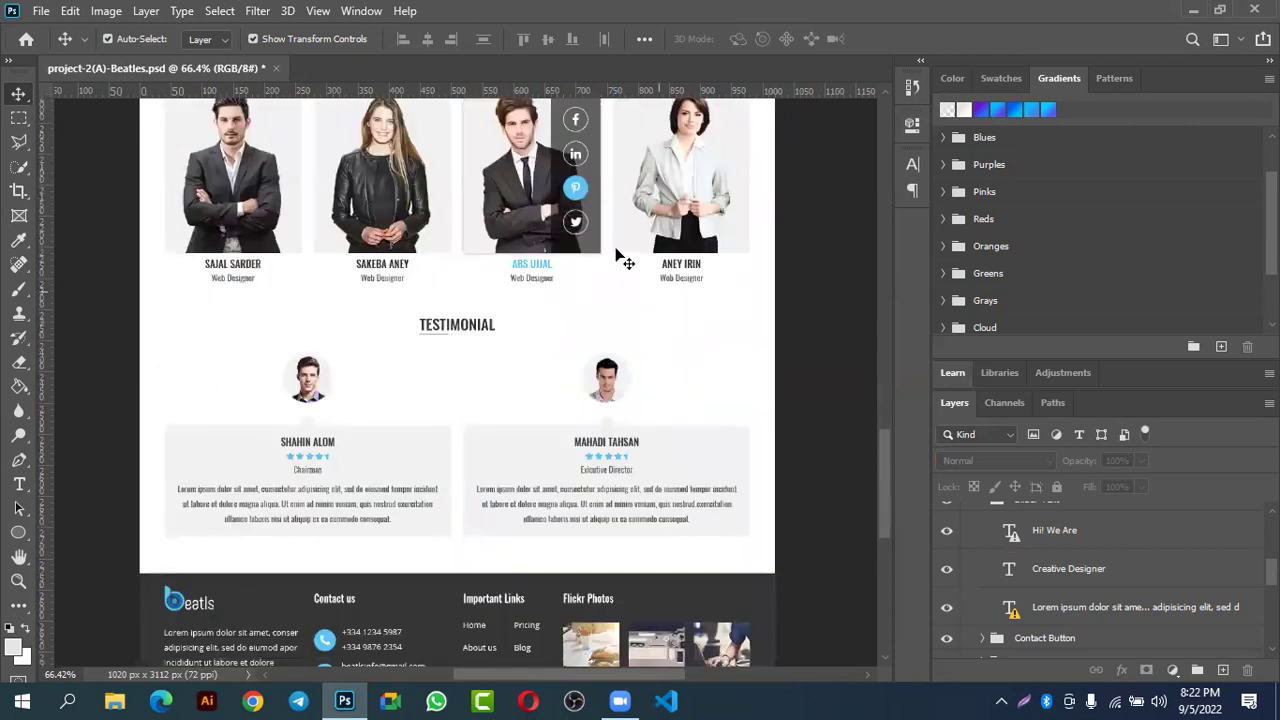
scroll(597, 212, up, 1)
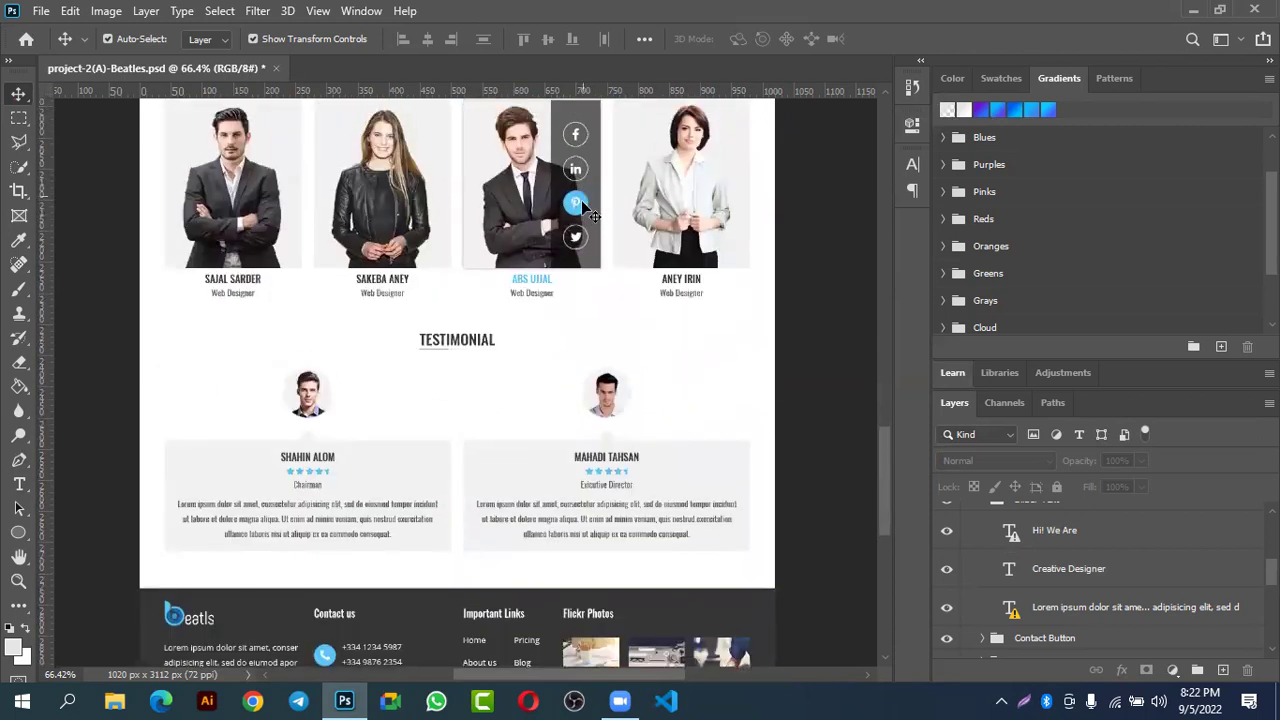
- Examine the blue dashed underline beneath the TESTIMONIAL heading up close
drag(436, 348, 537, 343)
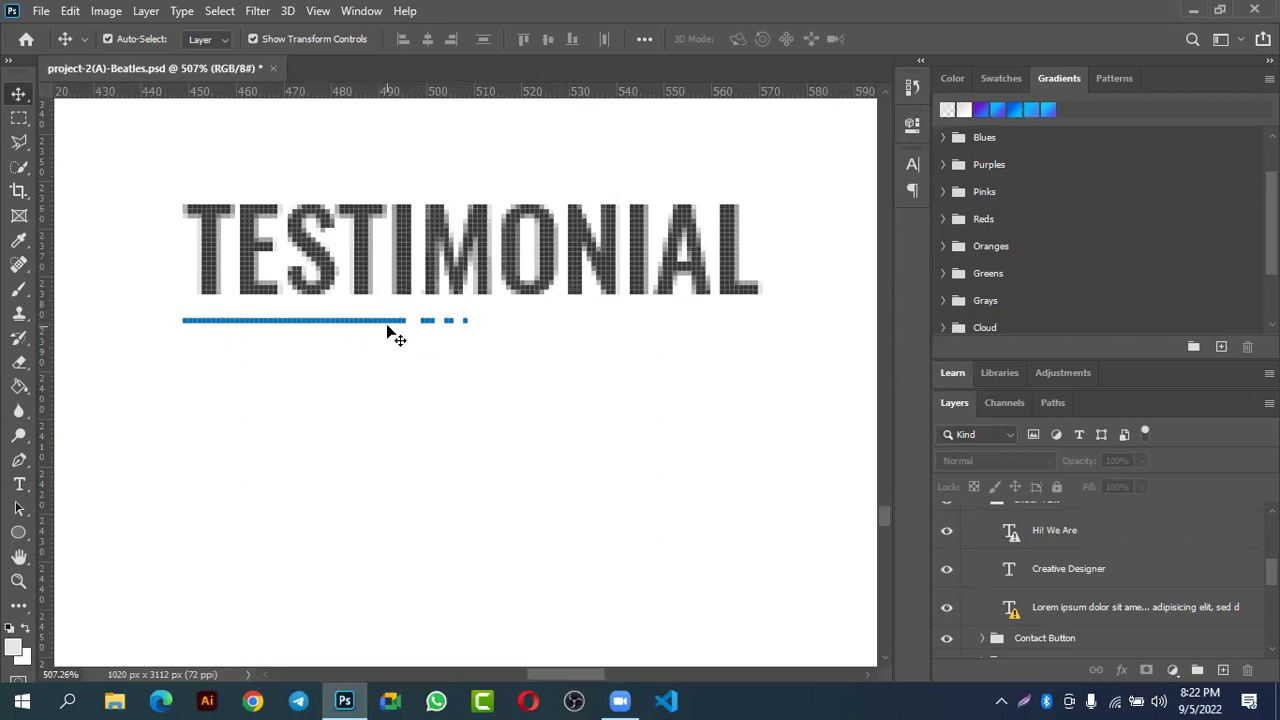
scroll(388, 325, down, 5)
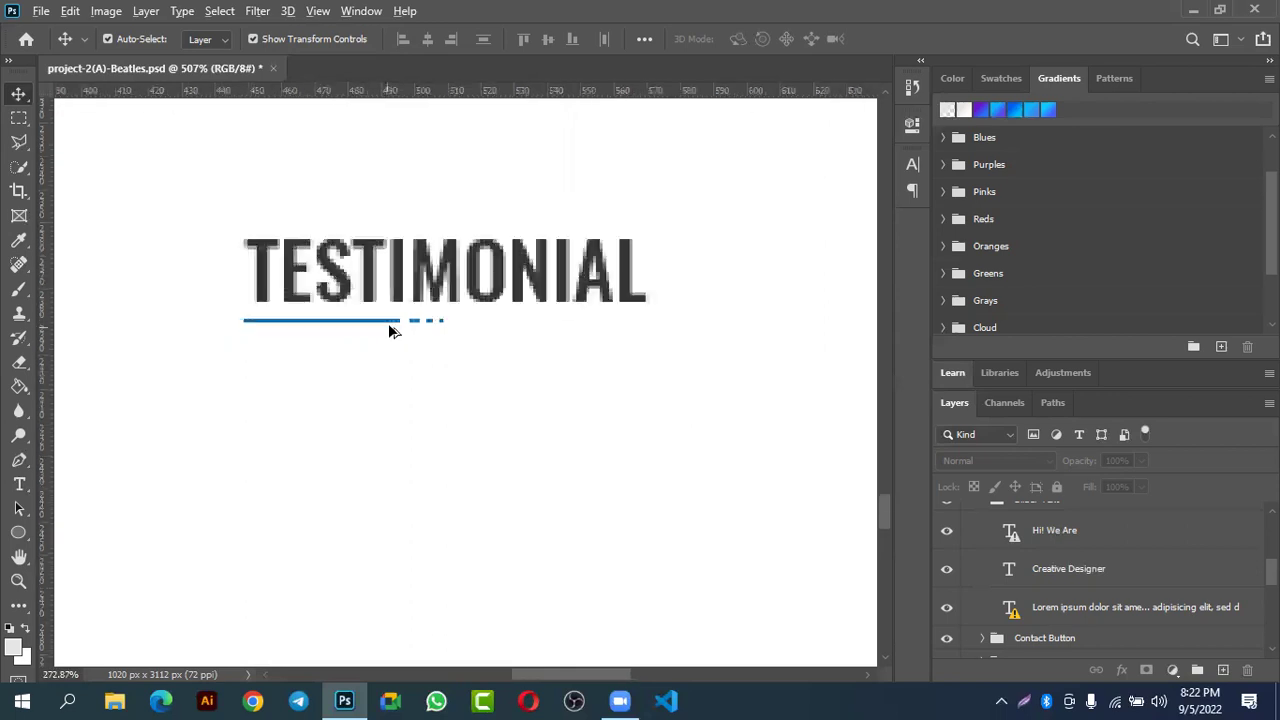
scroll(405, 333, down, 5)
scroll(448, 326, down, 4)
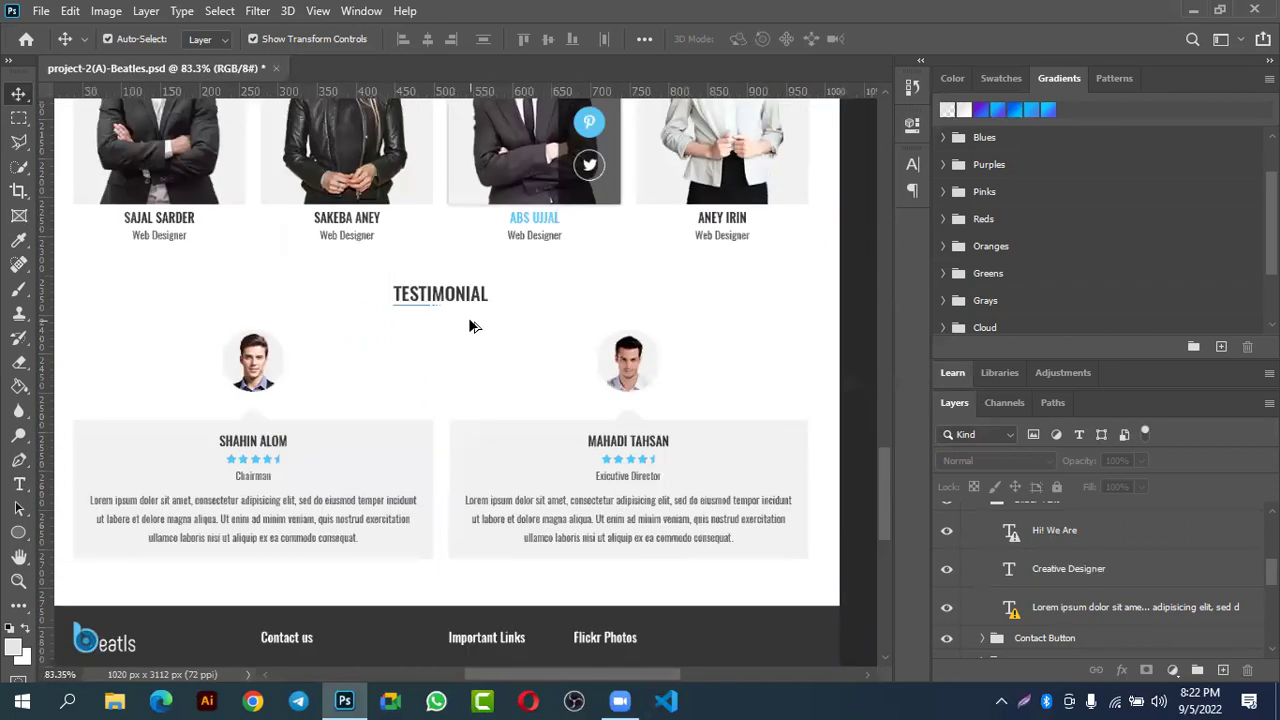
- Review the team, portfolio, services and about sections back up to the page header
scroll(760, 365, up, 8)
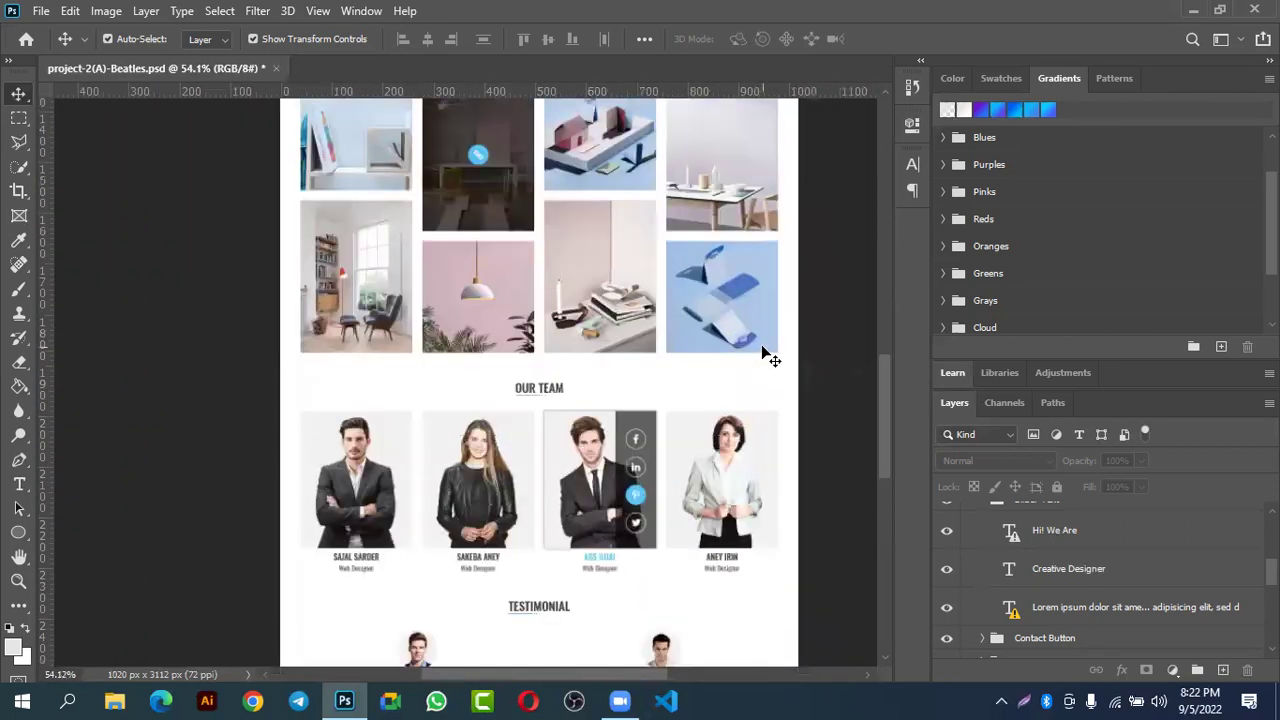
scroll(703, 322, up, 3)
scroll(632, 275, up, 3)
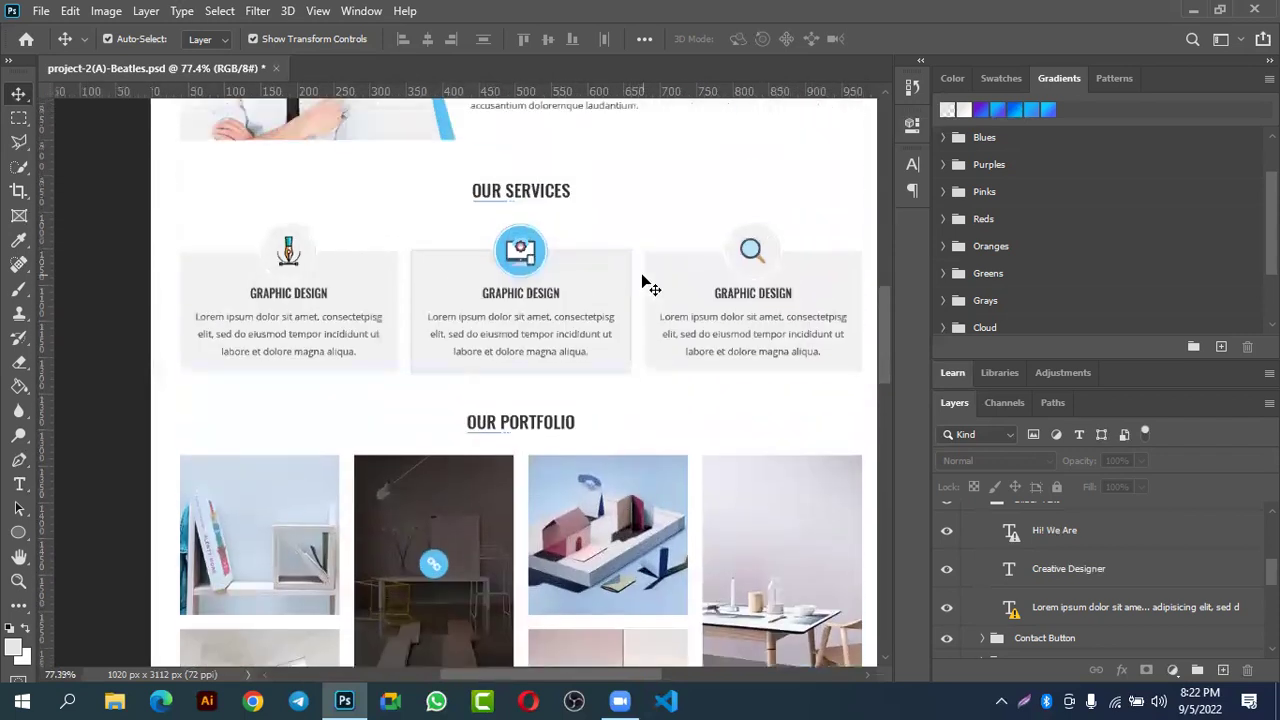
scroll(643, 280, down, 3)
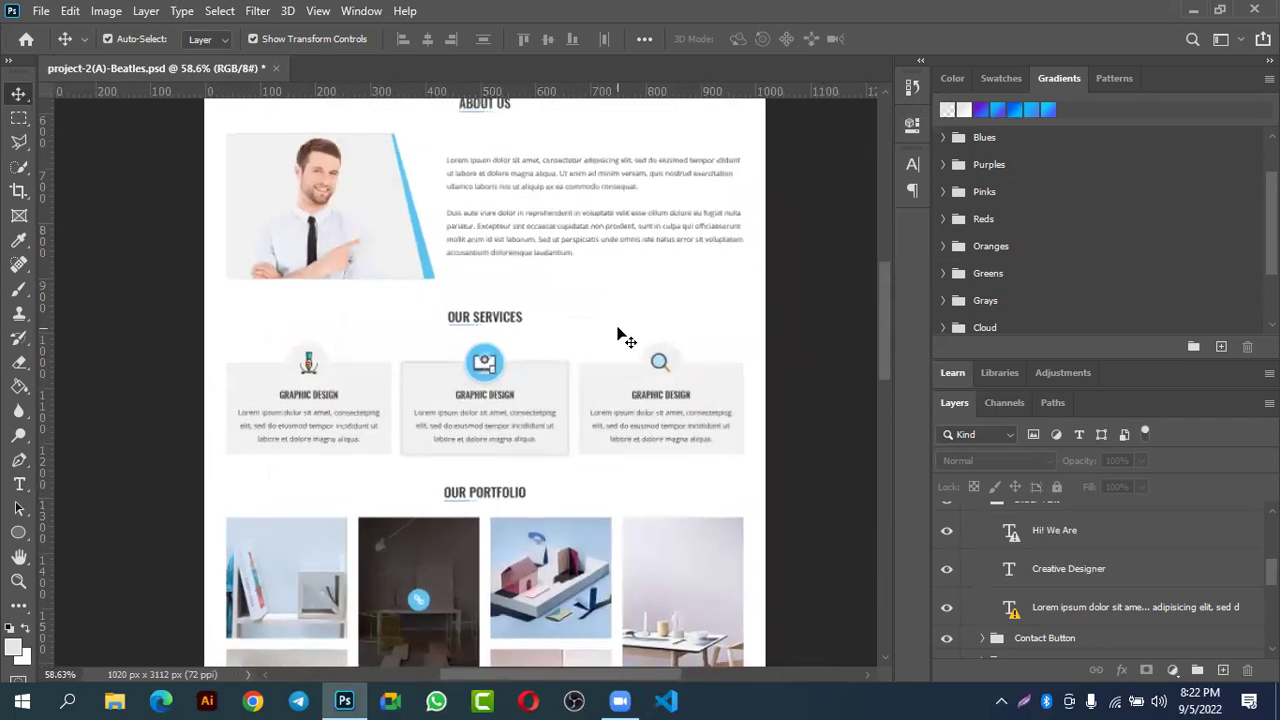
scroll(508, 240, up, 5)
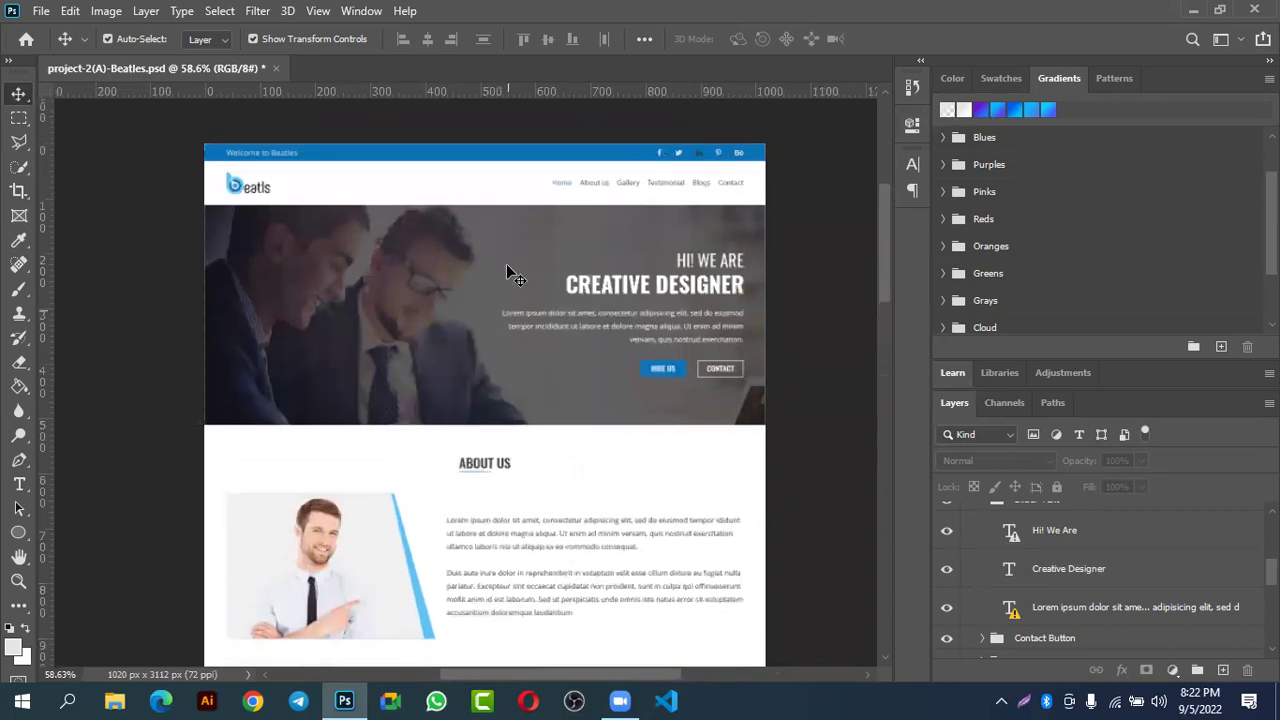
scroll(507, 267, up, 1)
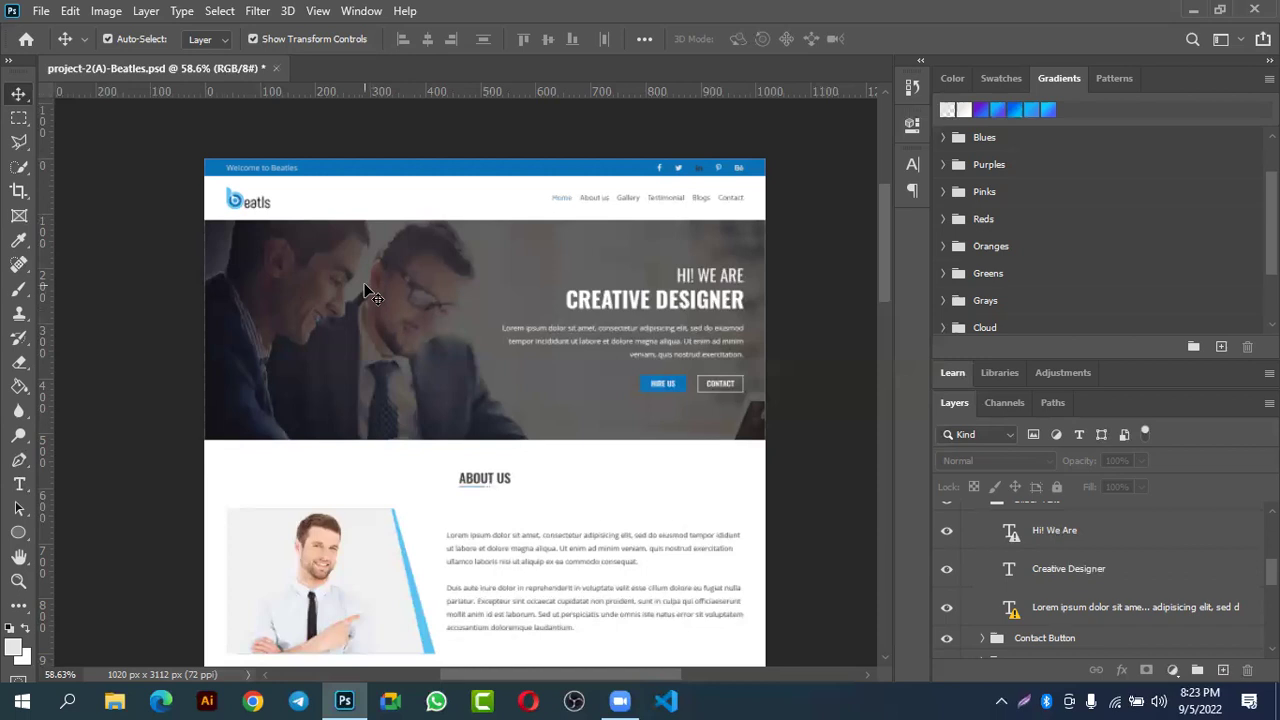
- Move the dark overlay rectangle down off the hero photo and select the photo layer beneath
scroll(367, 291, down, 5)
scroll(371, 290, up, 3)
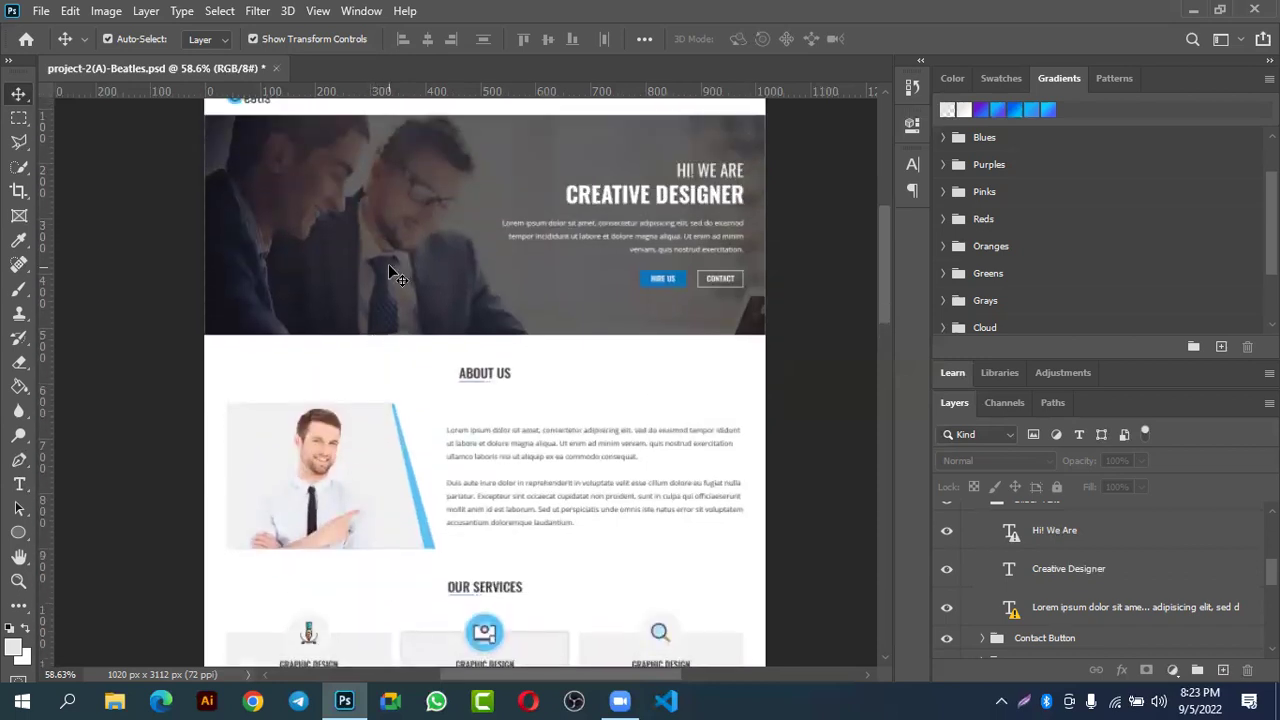
click(384, 203)
drag(384, 203, 352, 348)
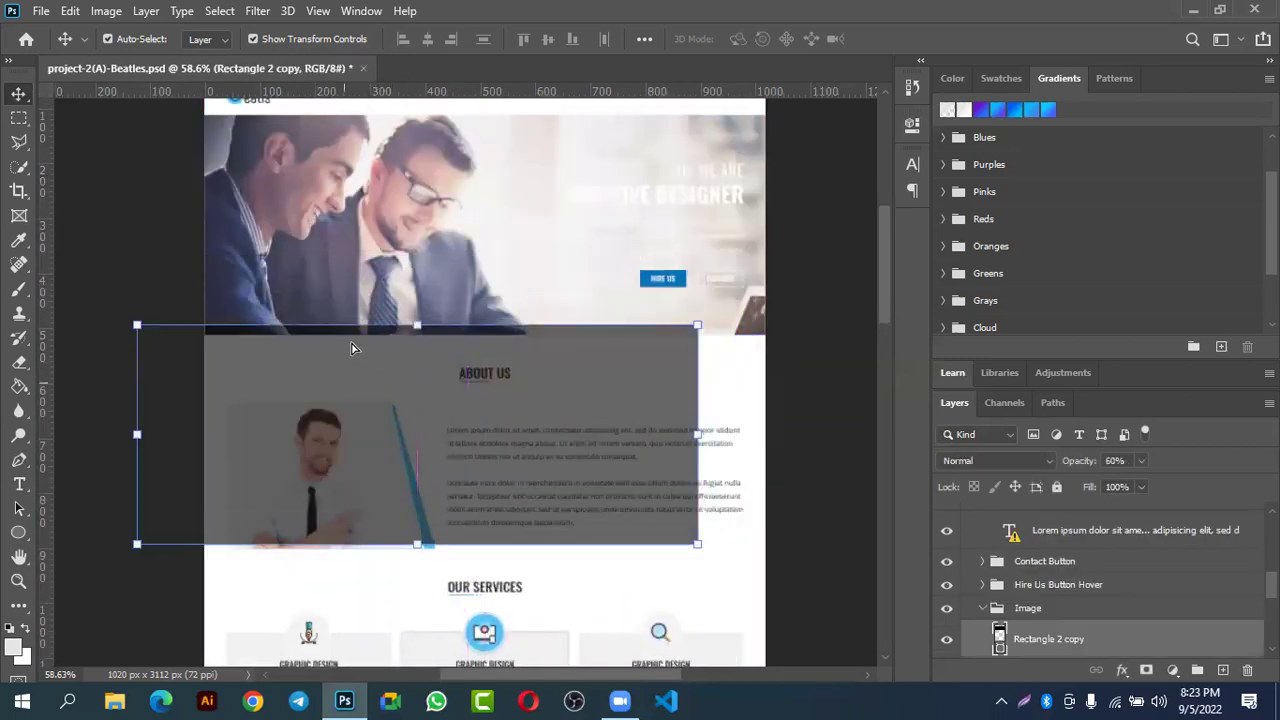
click(360, 186)
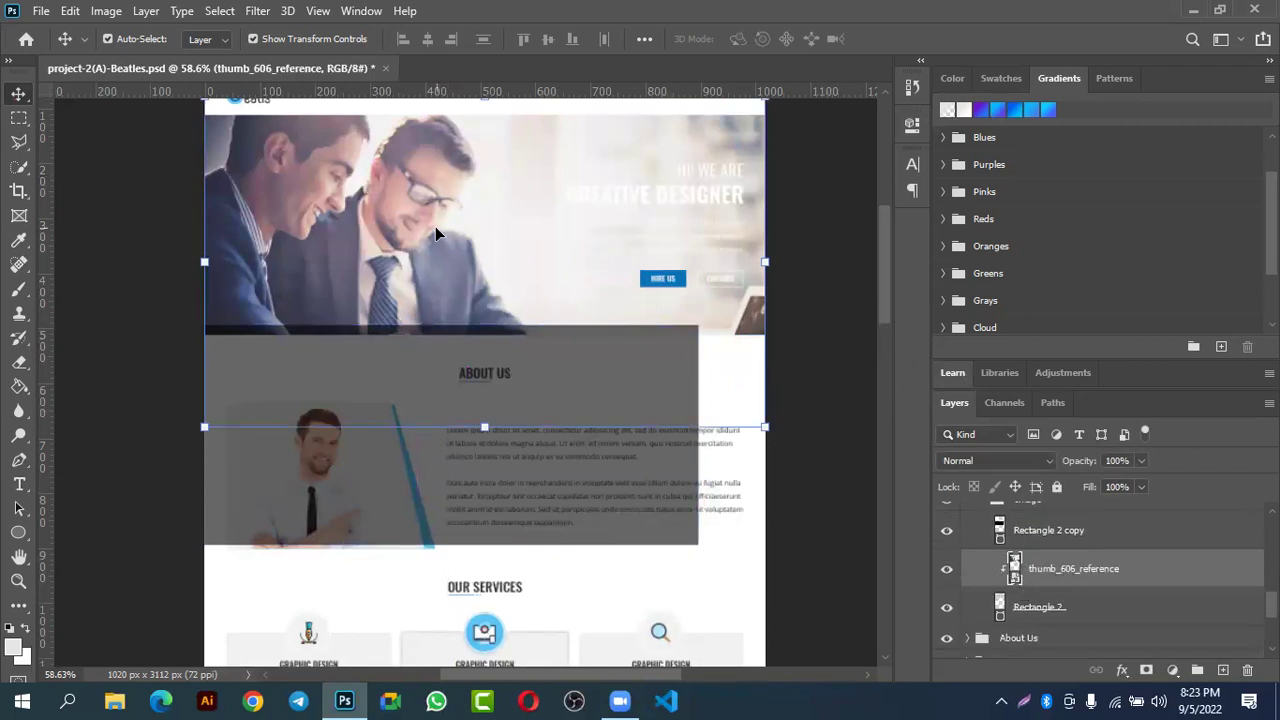
- Isolate the thumb_606_reference photo and its Rectangle 2 clipping base by hiding all other layers, and inspect the clipped photo
scroll(993, 569, down, 1)
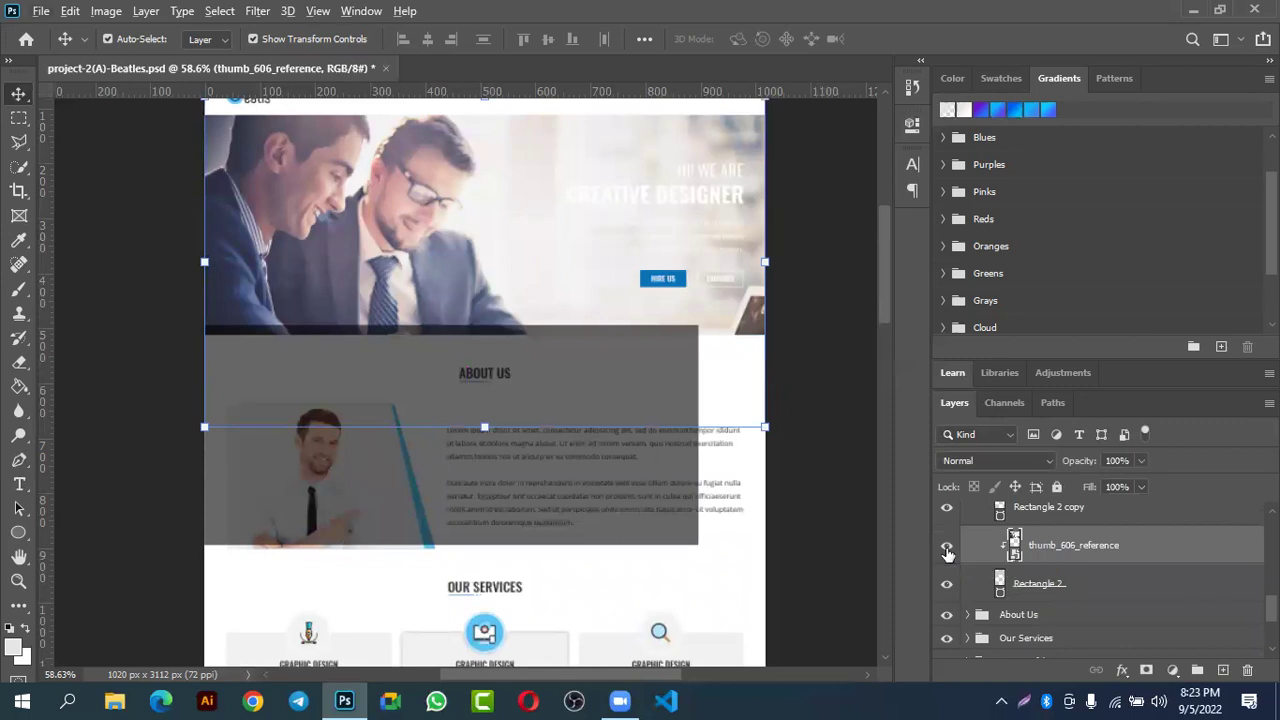
alt+click(947, 553)
drag(528, 378, 528, 362)
scroll(530, 374, down, 2)
scroll(606, 443, down, 3)
scroll(623, 429, down, 2)
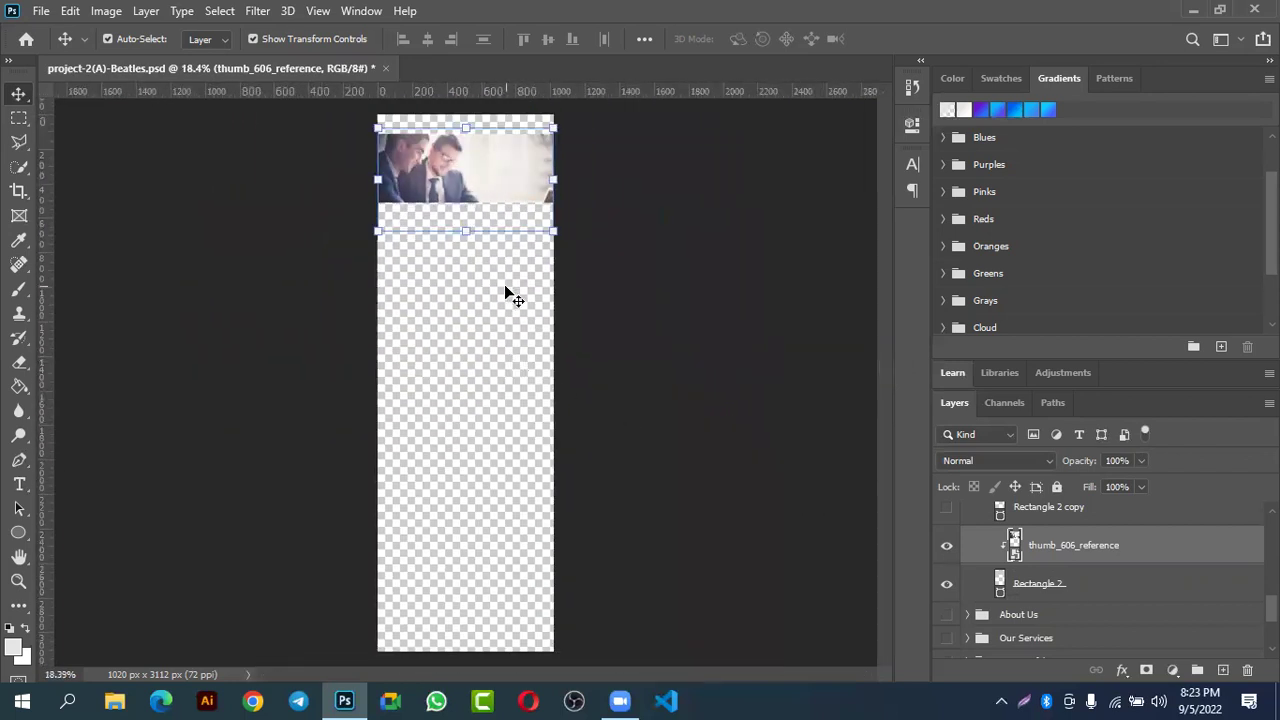
scroll(504, 284, up, 5)
drag(540, 251, 594, 523)
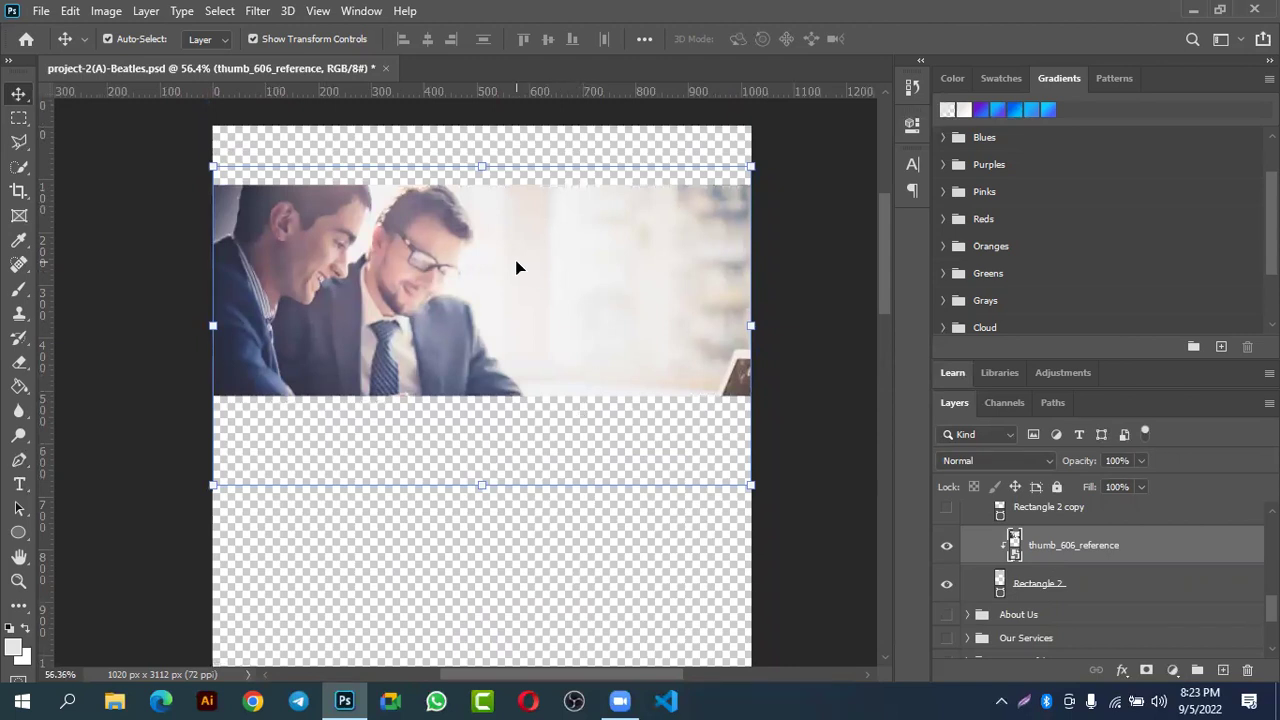
- Trim the canvas to the isolated hero photo, removing transparent pixels from all four sides
click(108, 15)
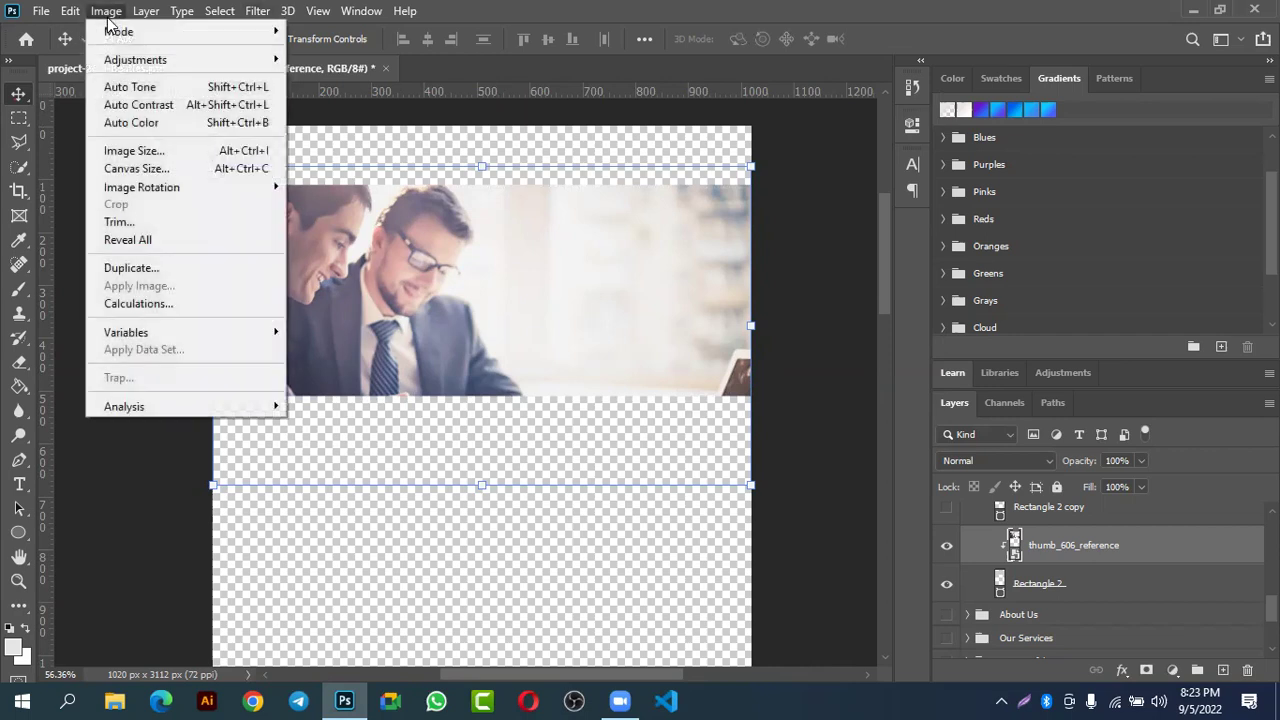
click(120, 222)
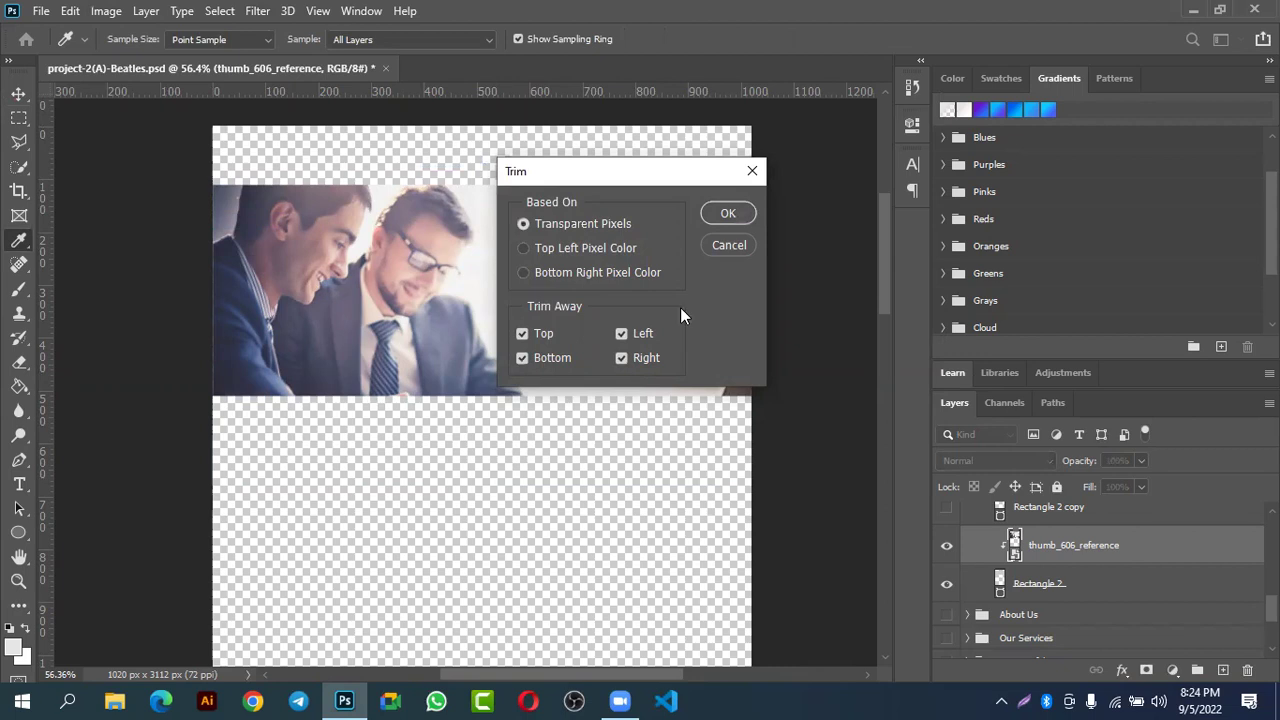
click(724, 215)
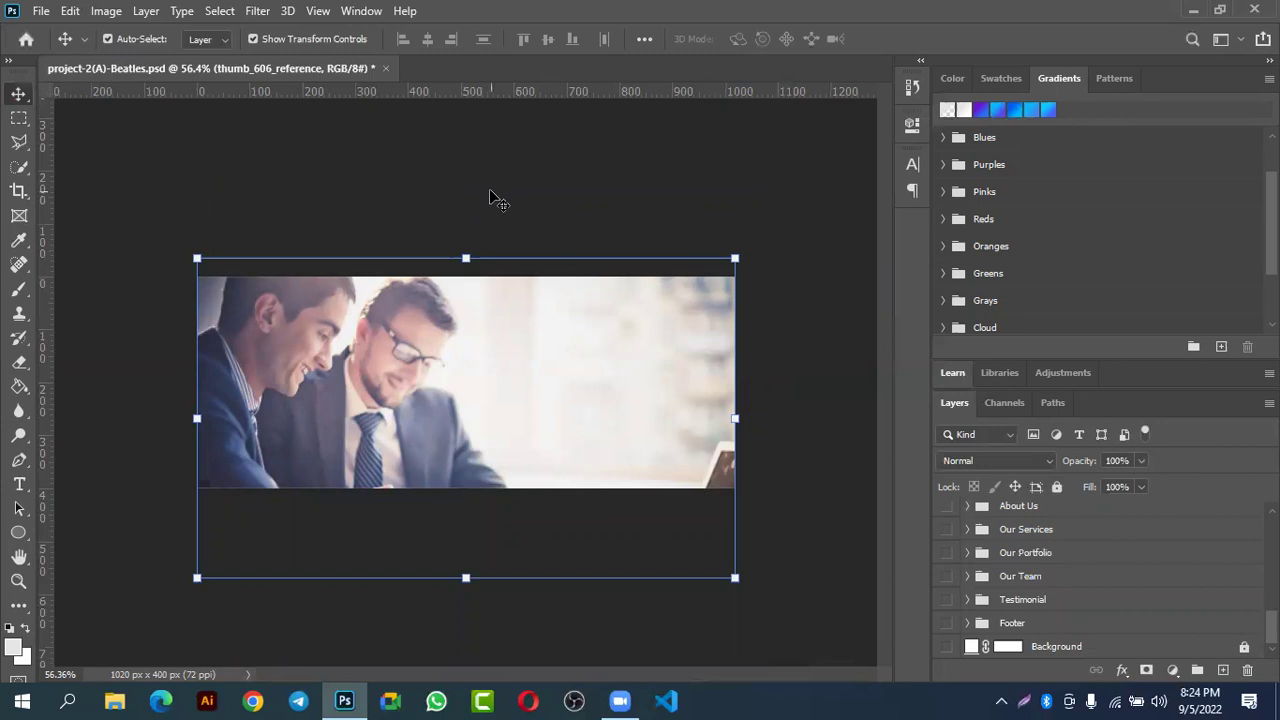
- Open the trimmed banner in Save for Web and compare the original with the 100, 50 and 25 quality JPEG previews
click(42, 14)
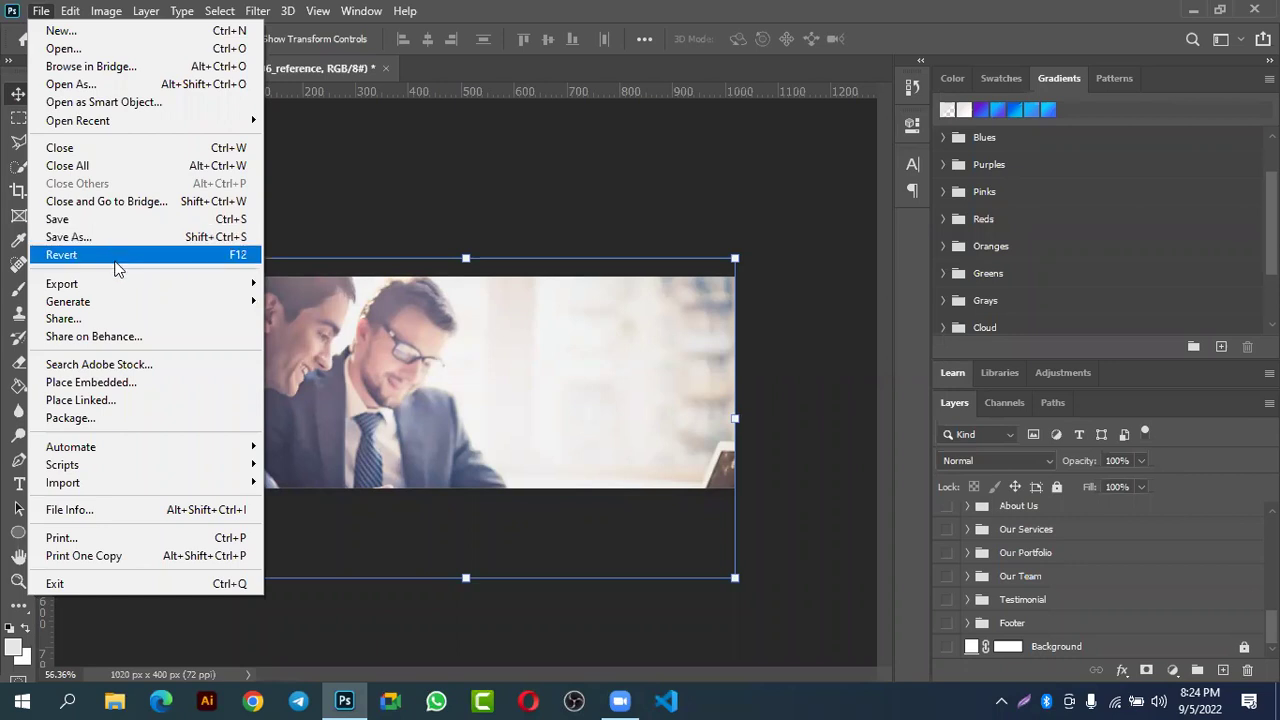
mouse_move(122, 283)
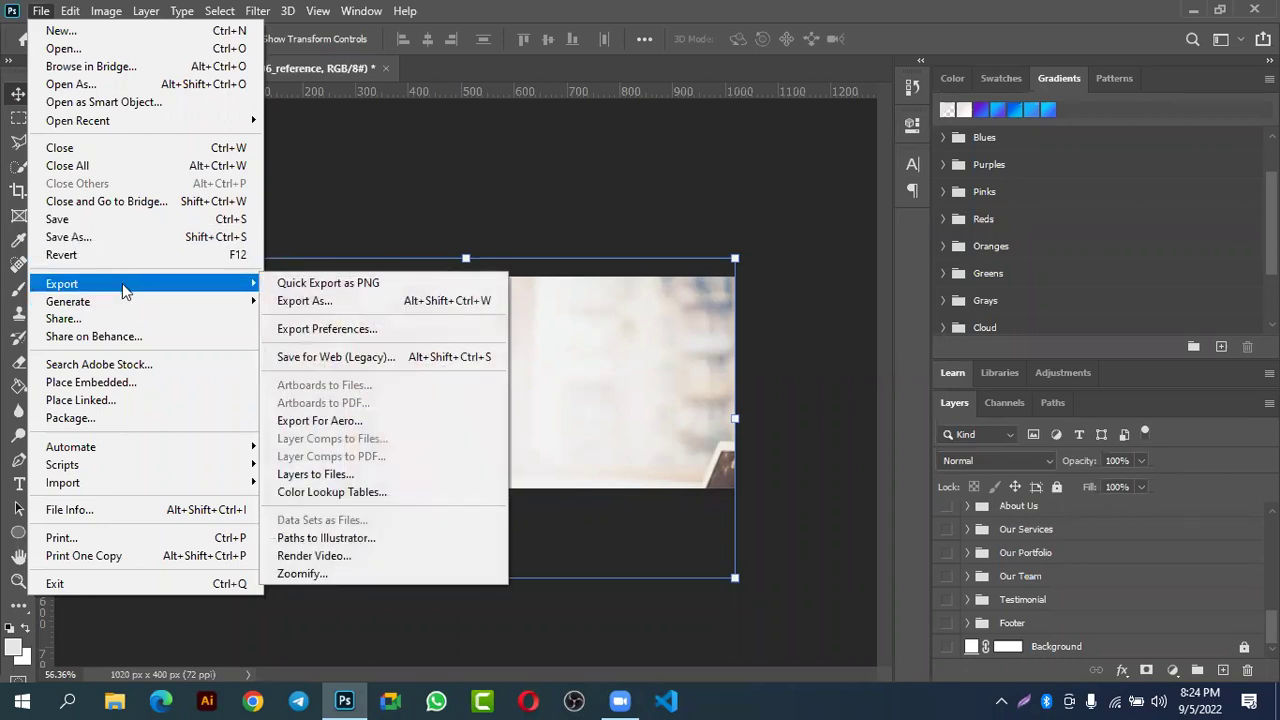
click(385, 362)
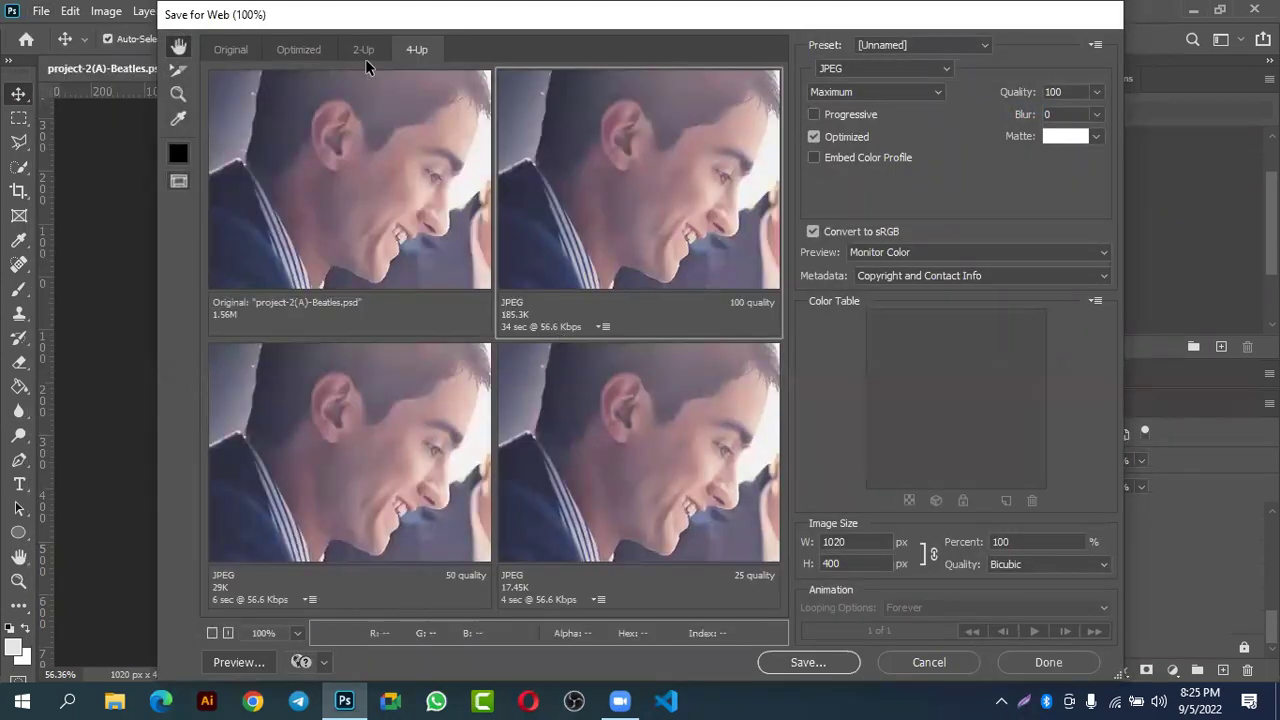
click(232, 50)
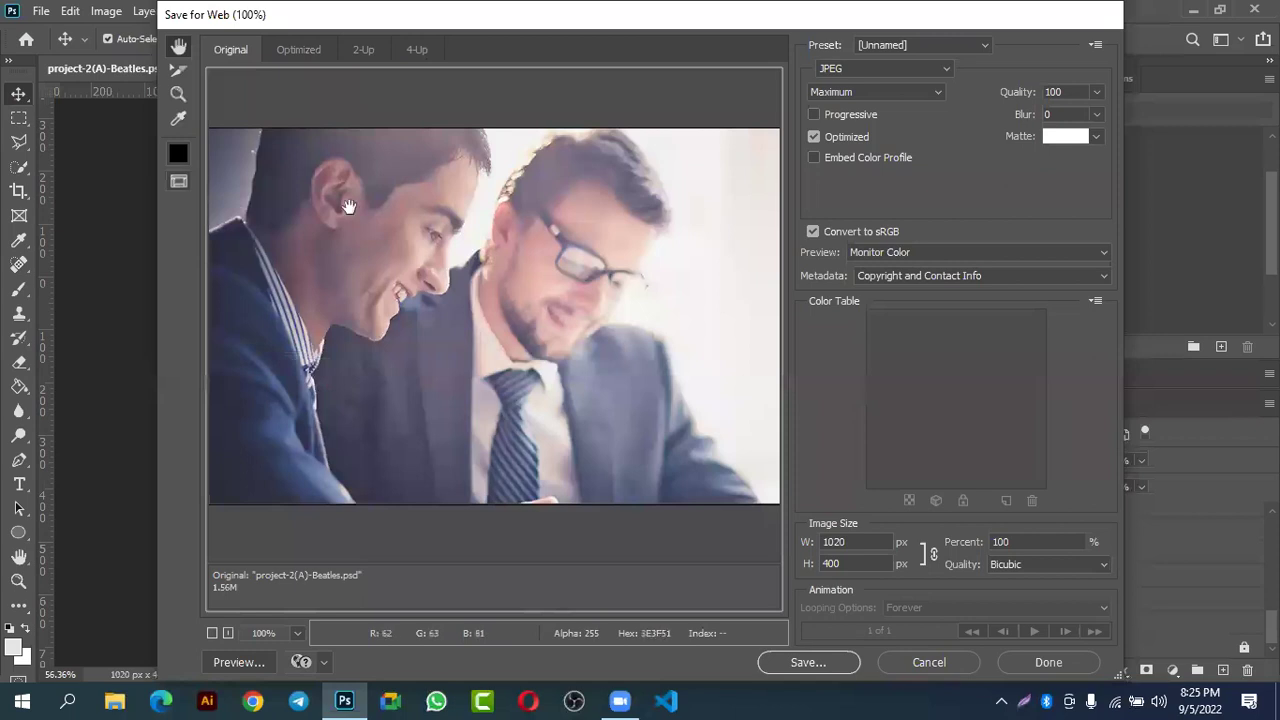
click(419, 50)
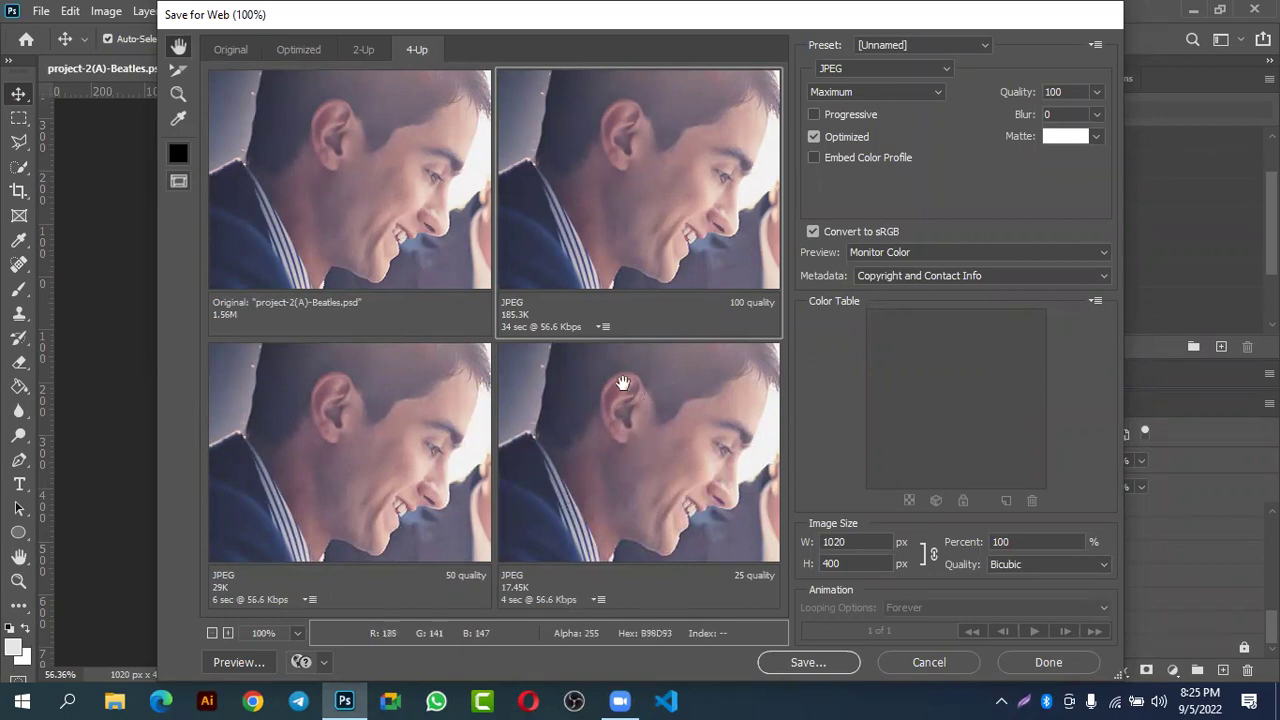
click(375, 208)
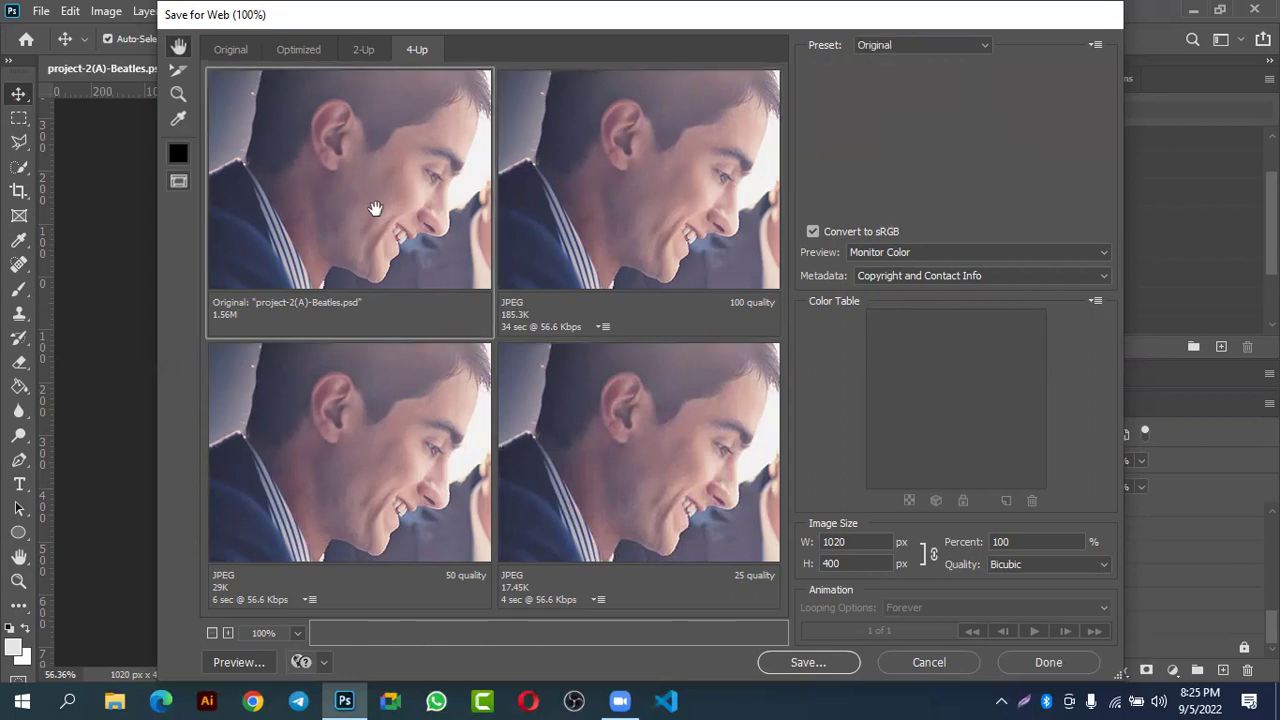
click(658, 208)
click(341, 461)
click(734, 494)
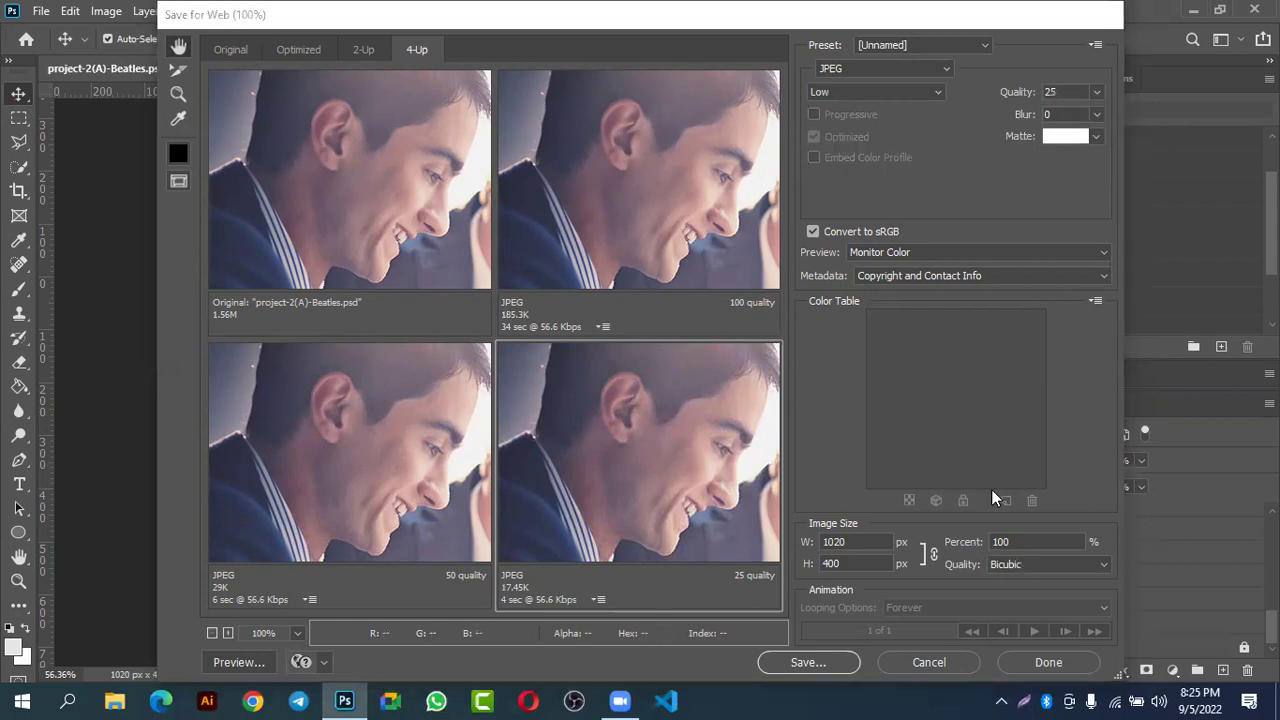
- Apply the JPEG High preset to the 25 quality preview, keeping JPEG as the file format
click(904, 47)
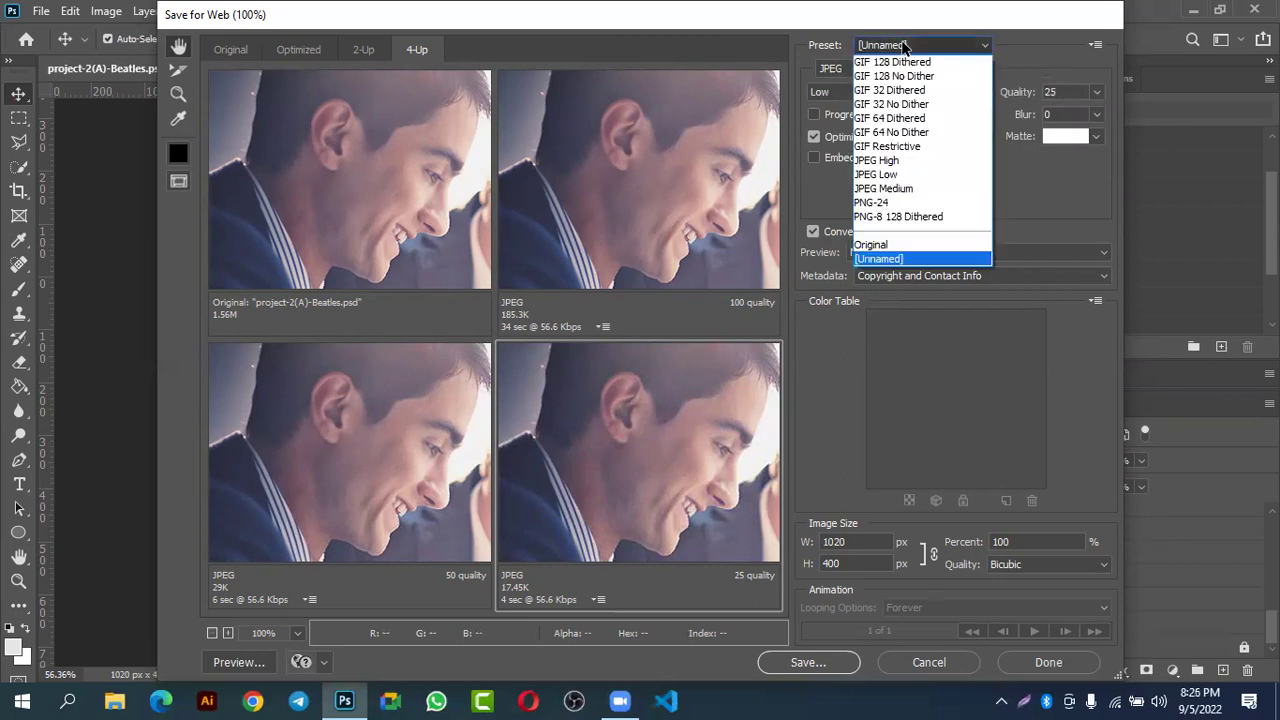
click(905, 161)
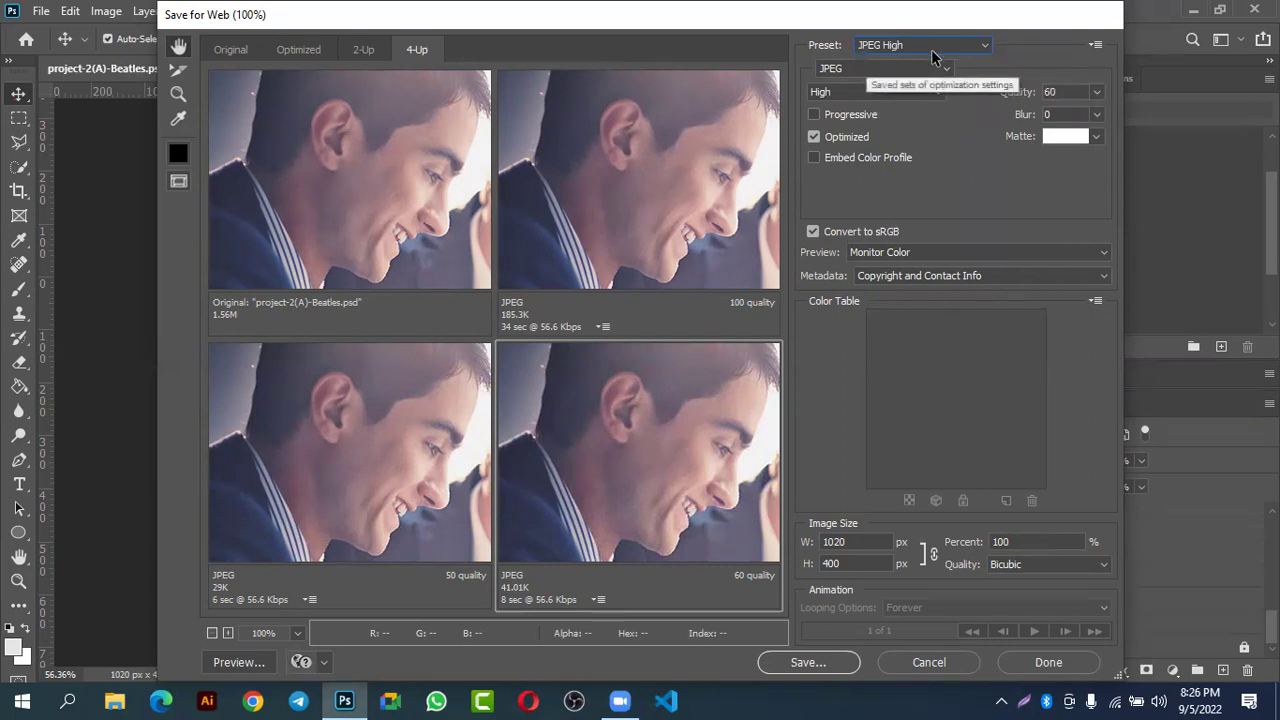
click(892, 68)
click(892, 70)
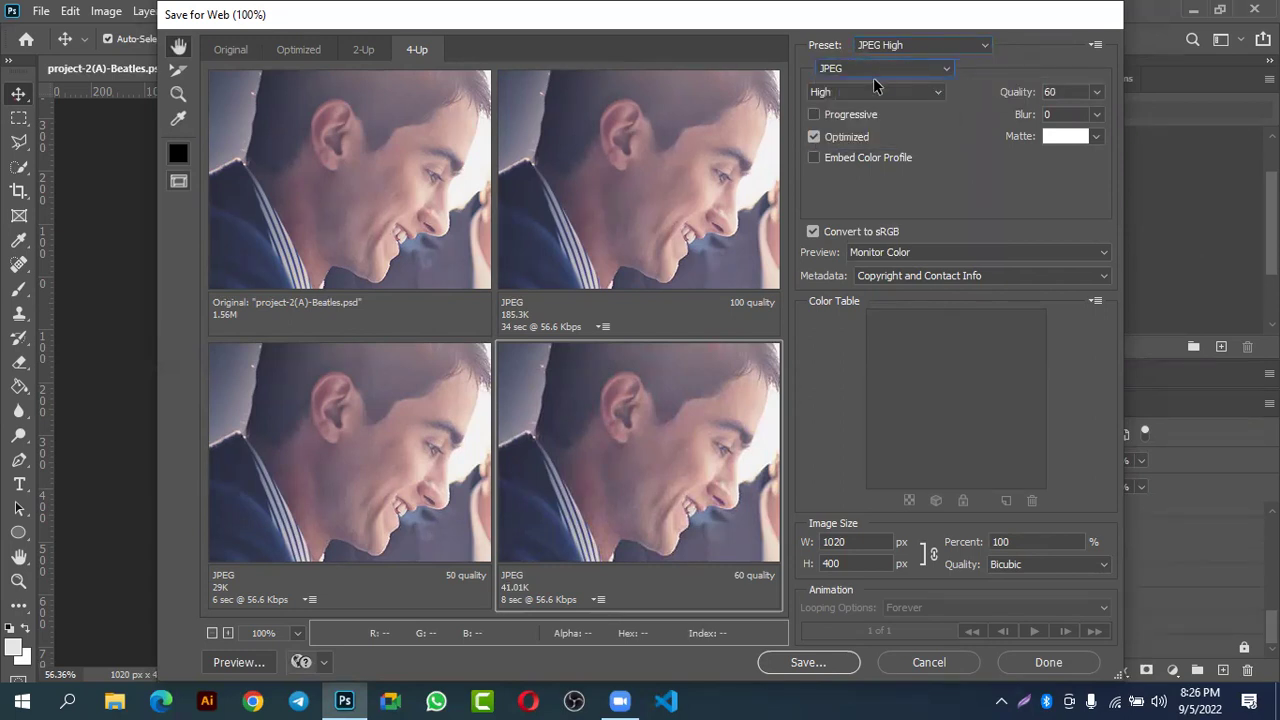
click(873, 70)
click(846, 100)
- Save the optimized banner as project-2(A)-Beatles.jpg in the IMG folder, replacing the existing file
click(804, 662)
scroll(400, 206, down, 3)
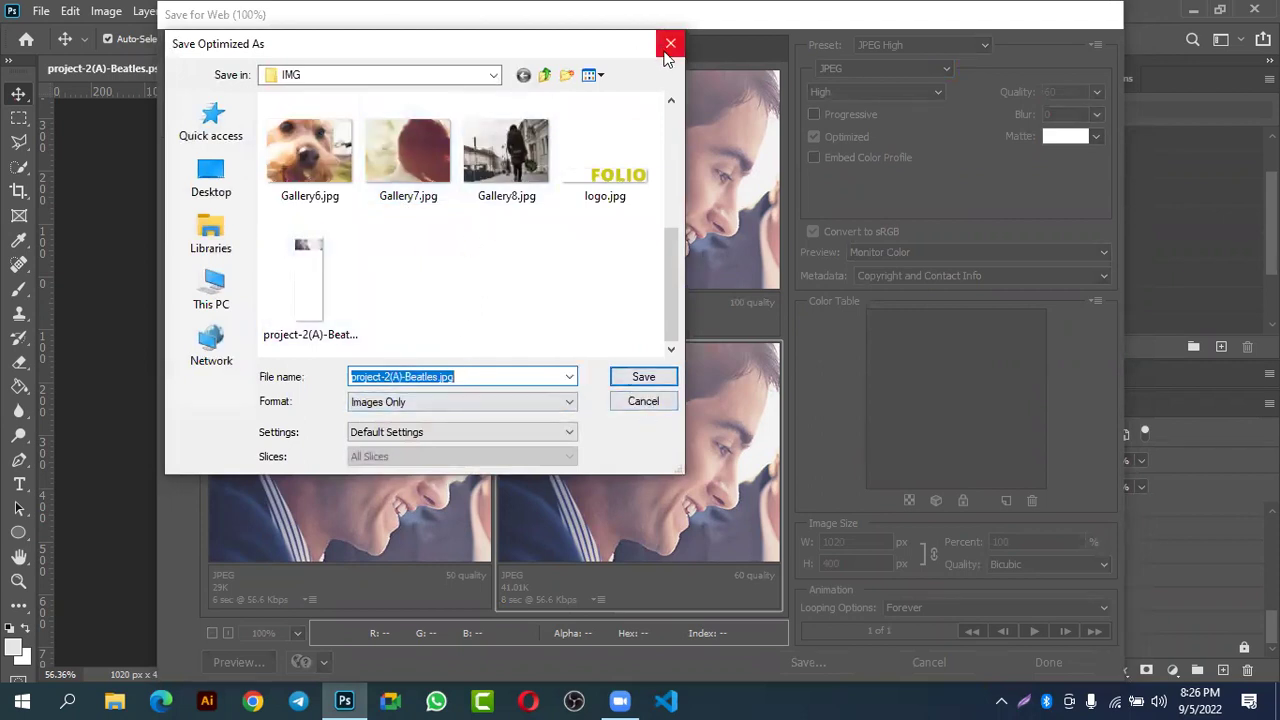
click(643, 378)
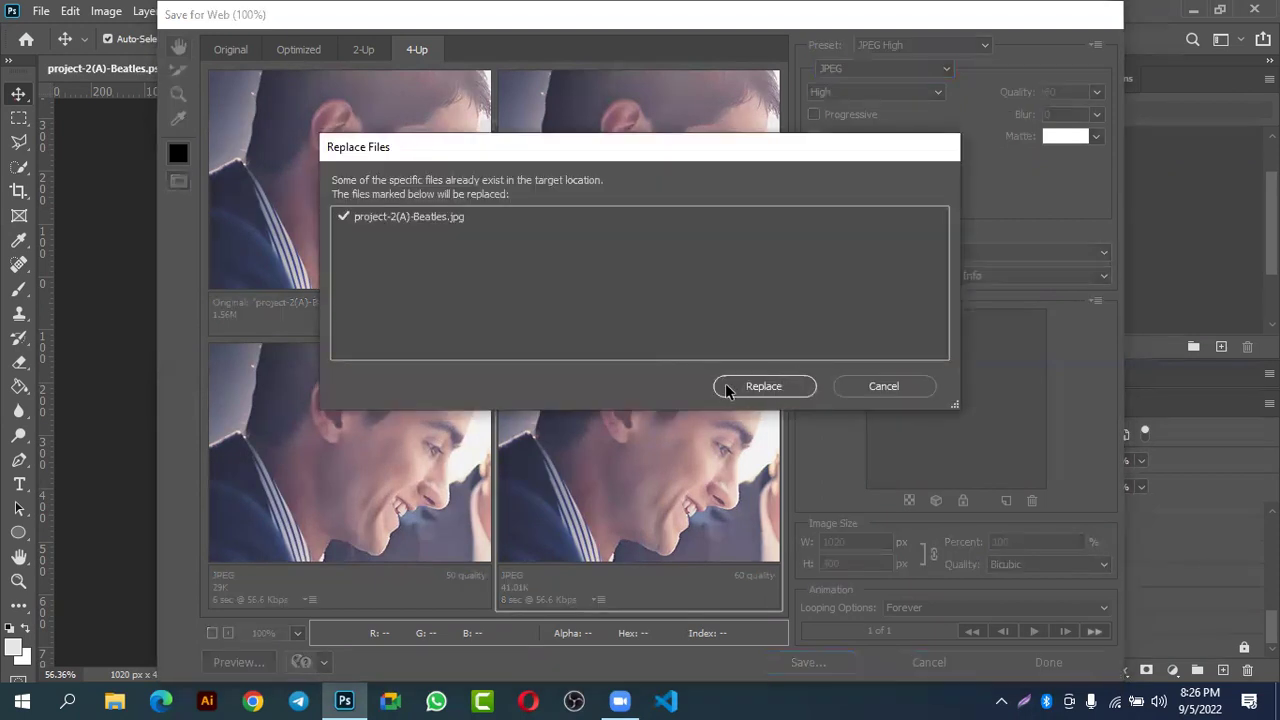
key(Return)
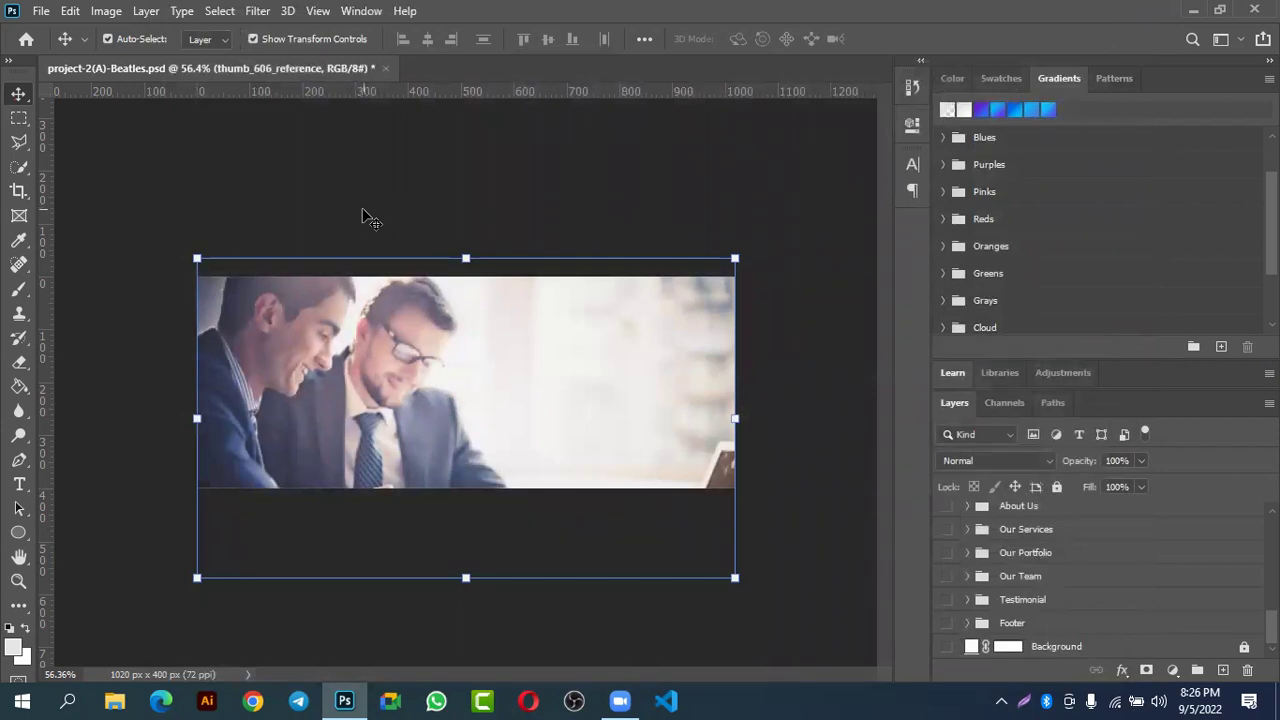
- Undo the trim, the layer isolation and the overlay move to restore the full page, and deselect the photo layer
key(ctrl+z)
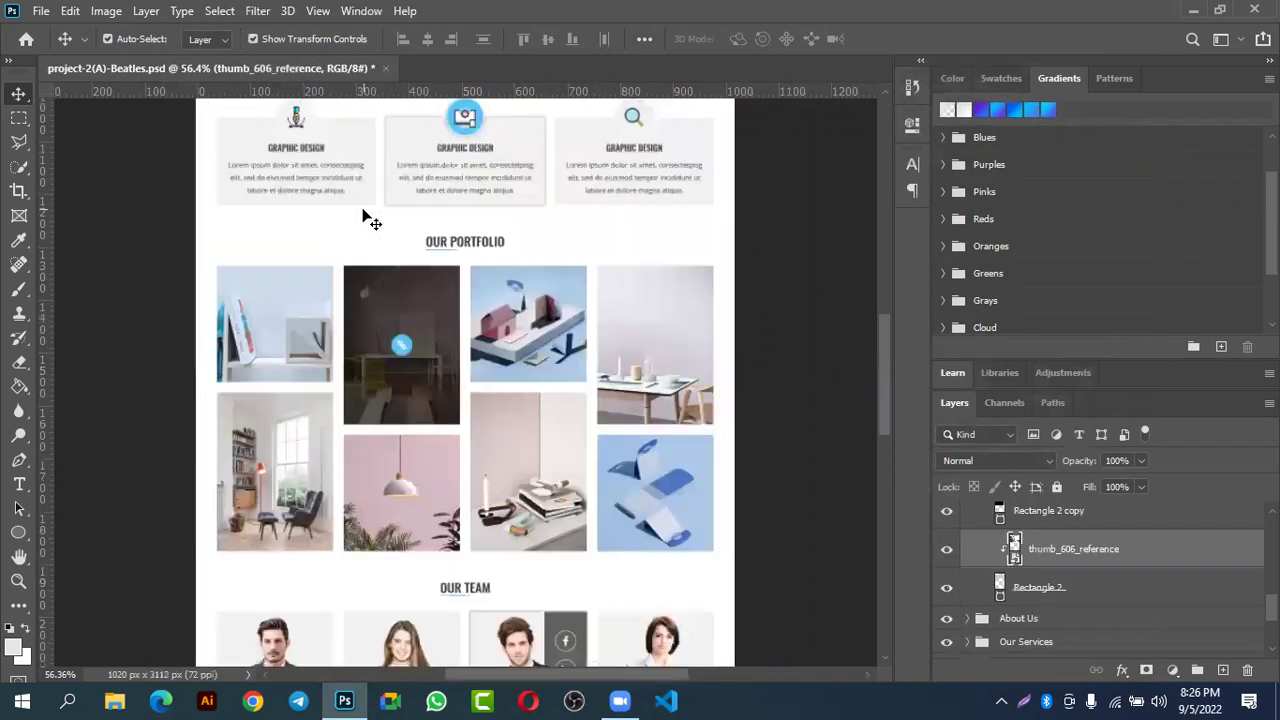
scroll(666, 277, down, 4)
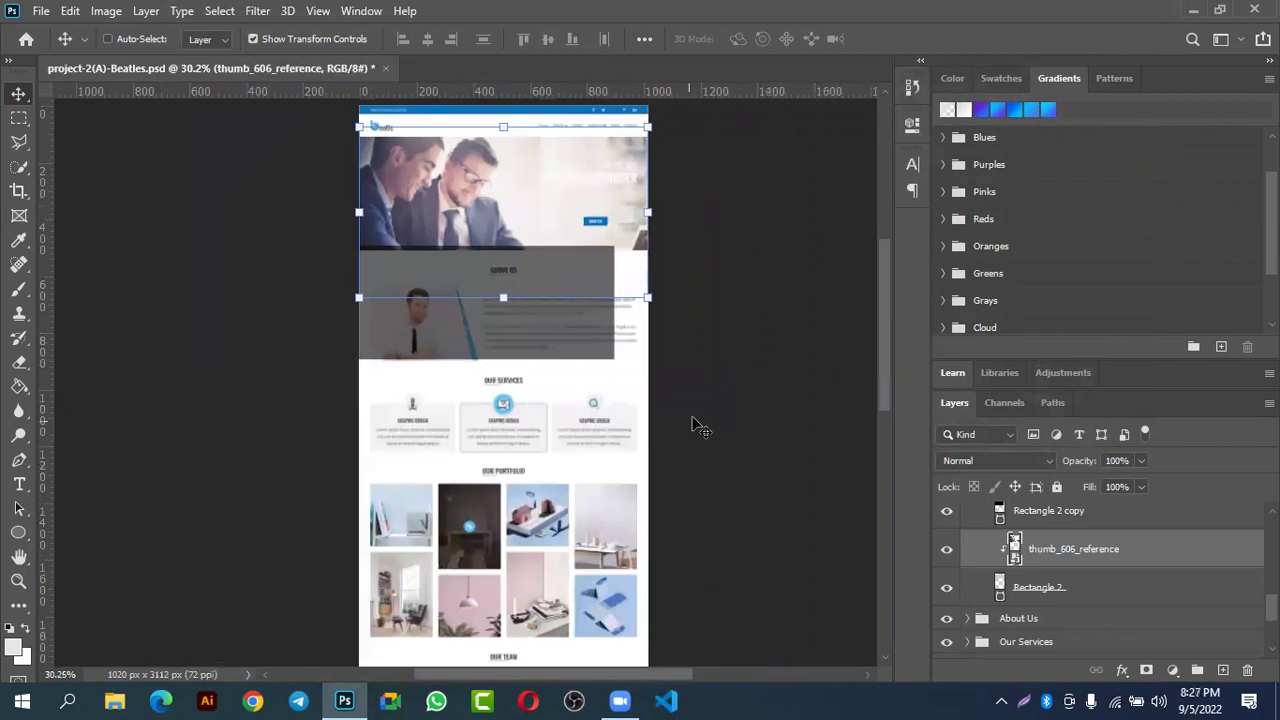
click(307, 207)
- Select the Beatls logo in the page header and isolate the Logo layer by hiding all other layers
scroll(500, 178, up, 2)
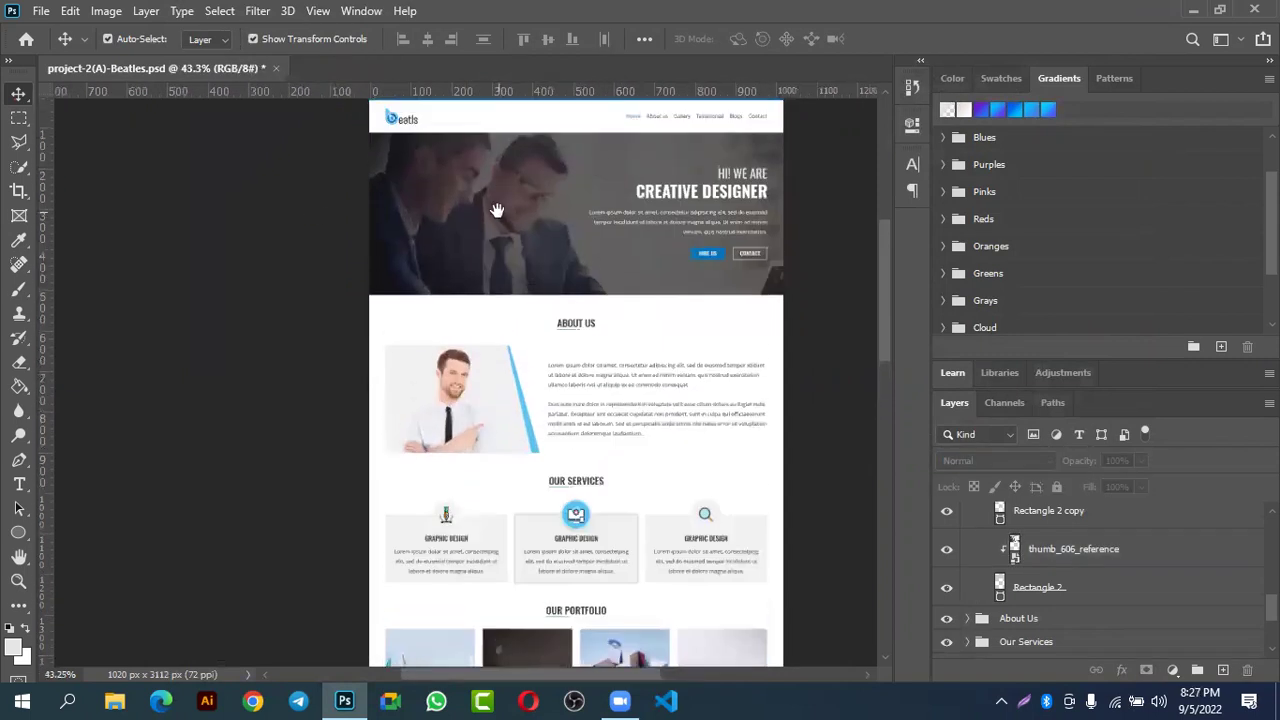
scroll(497, 206, up, 5)
scroll(405, 260, up, 2)
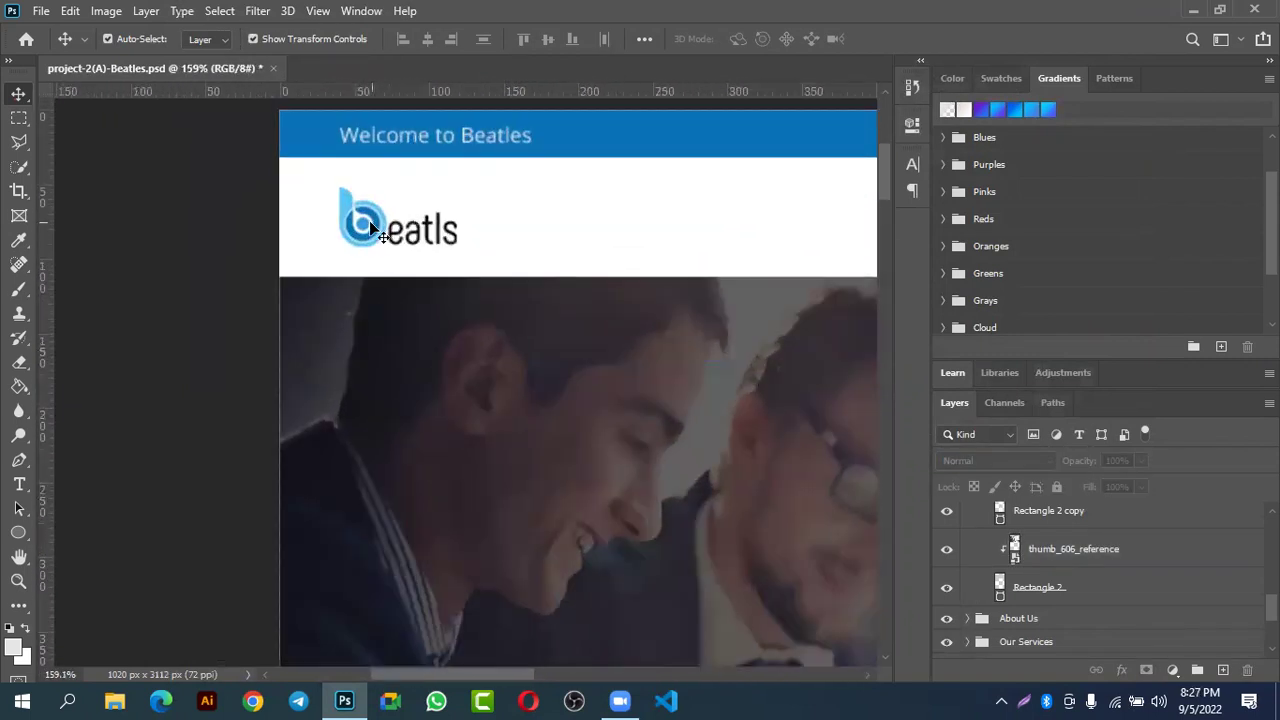
click(405, 235)
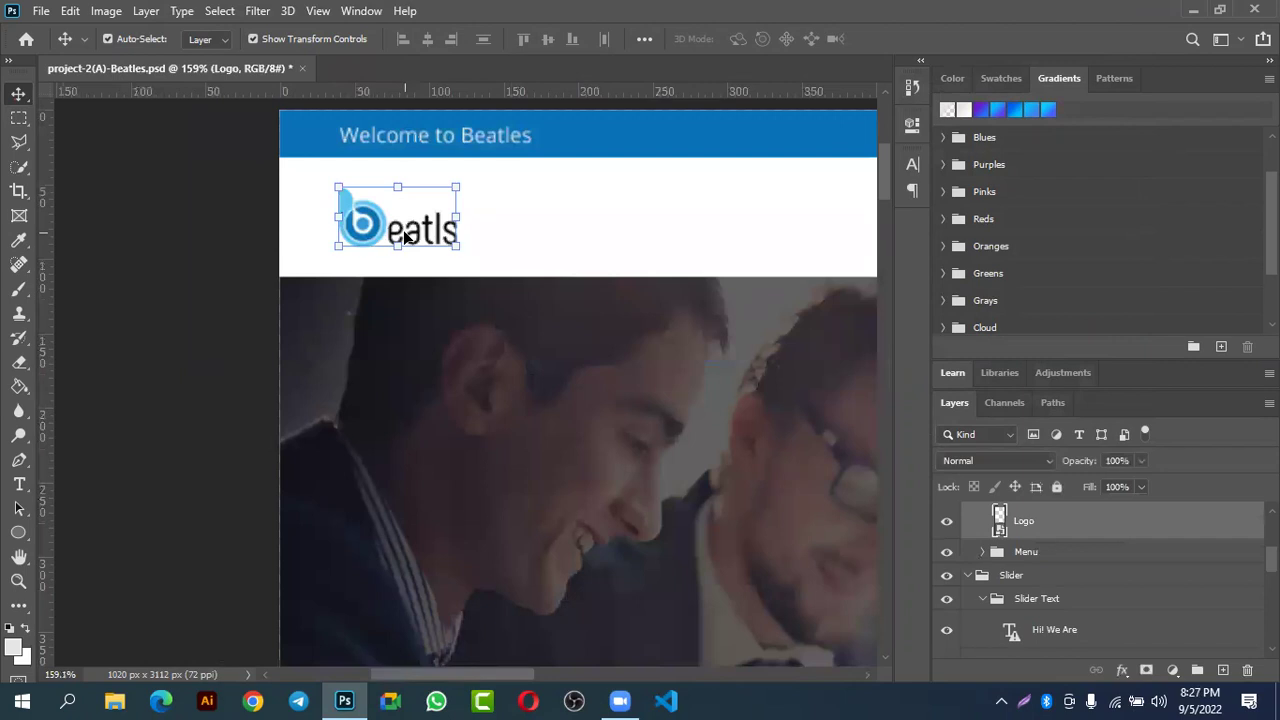
scroll(405, 235, up, 1)
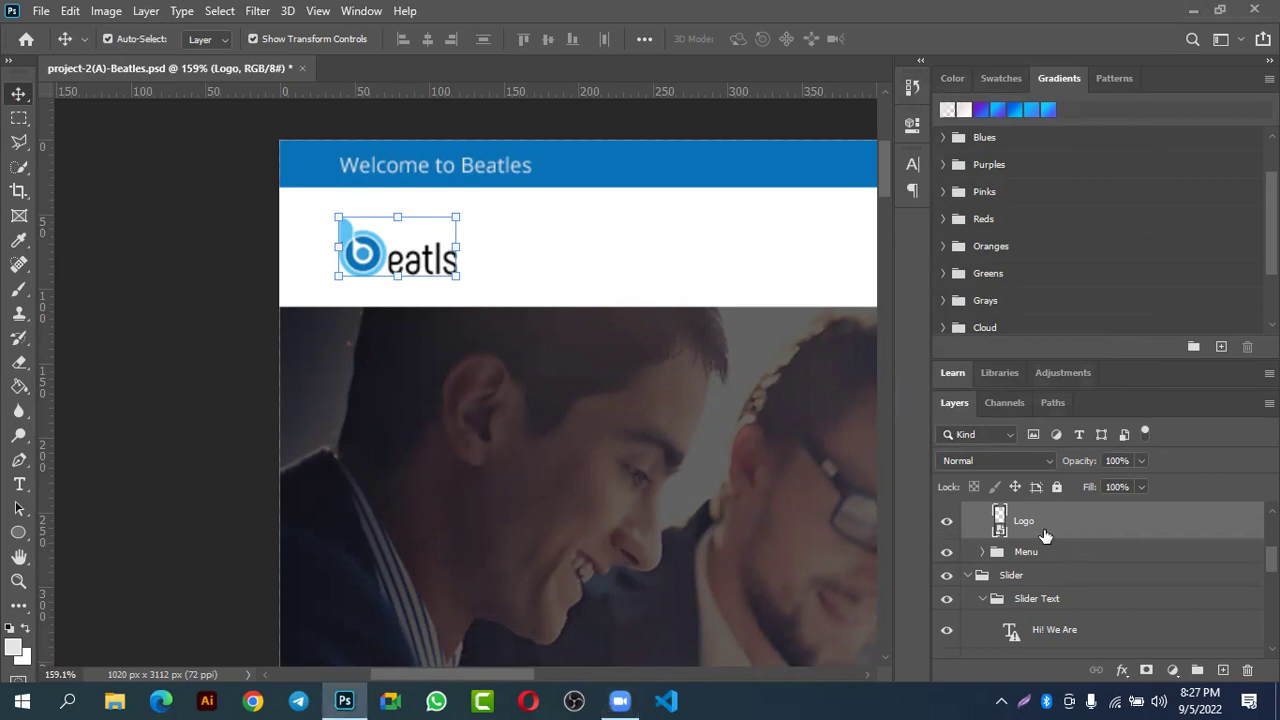
alt+click(946, 521)
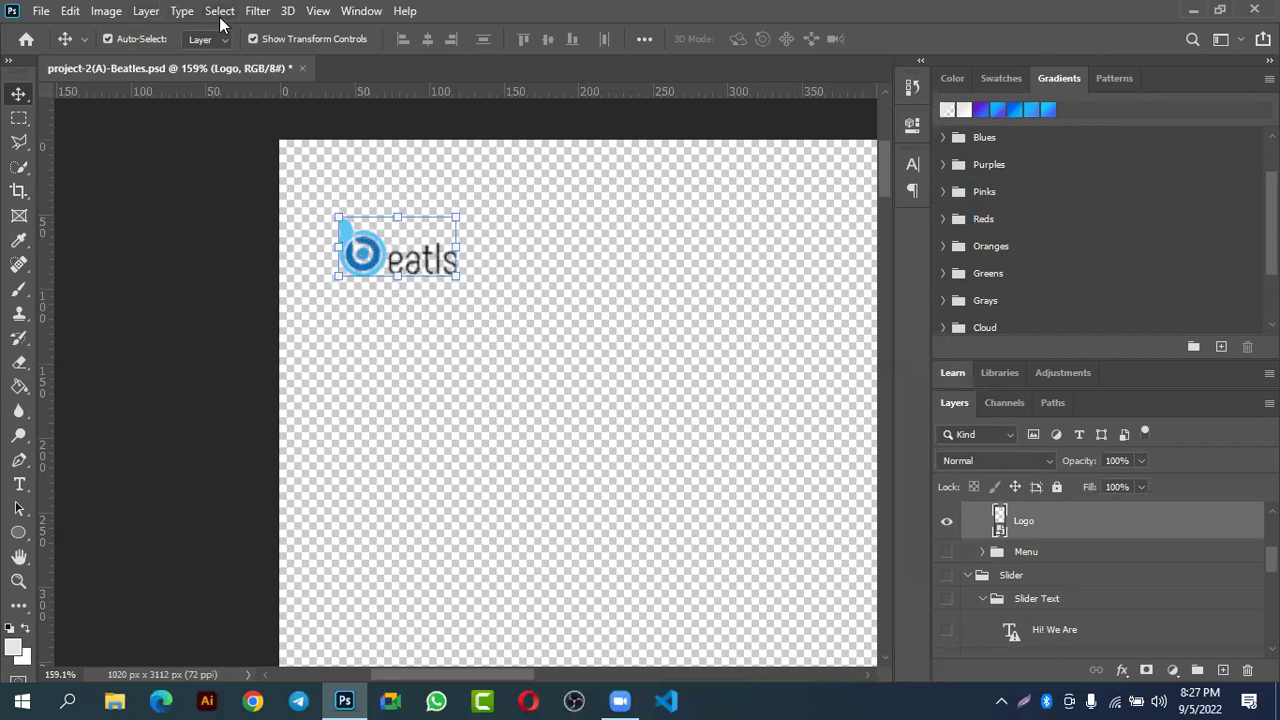
- Trim the canvas to the logo based on transparent pixels on all four sides
click(115, 13)
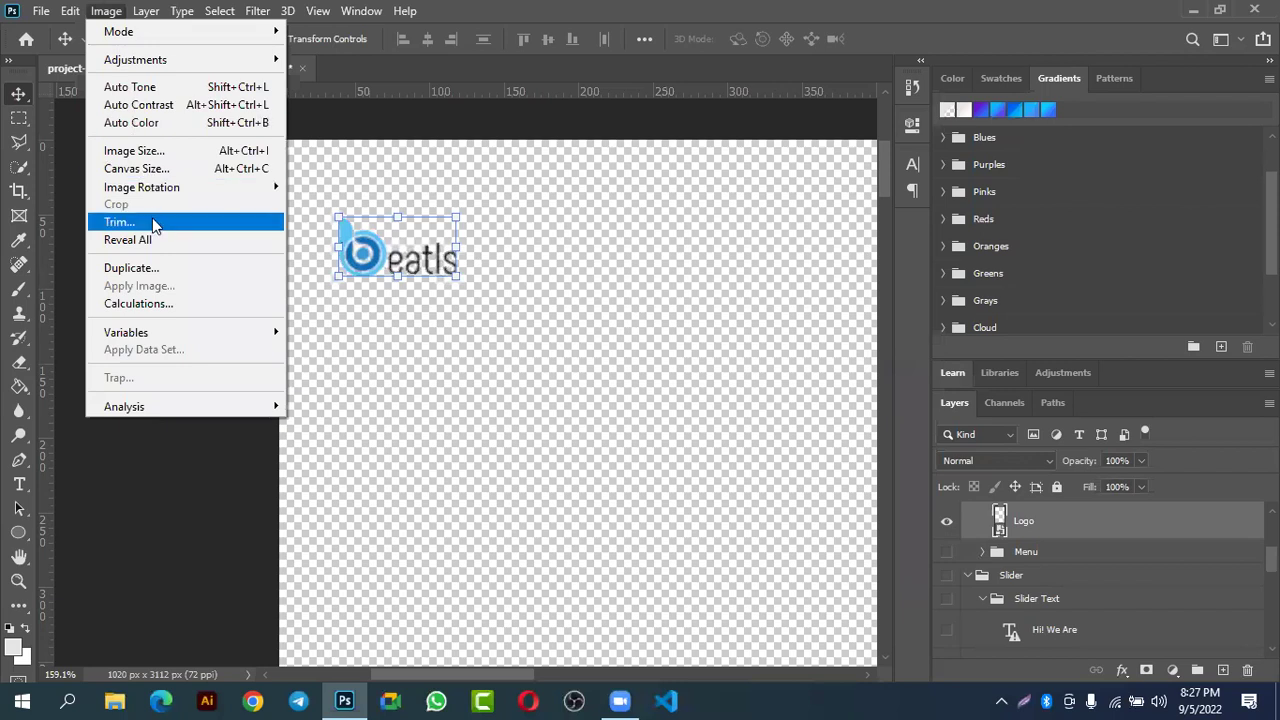
click(155, 223)
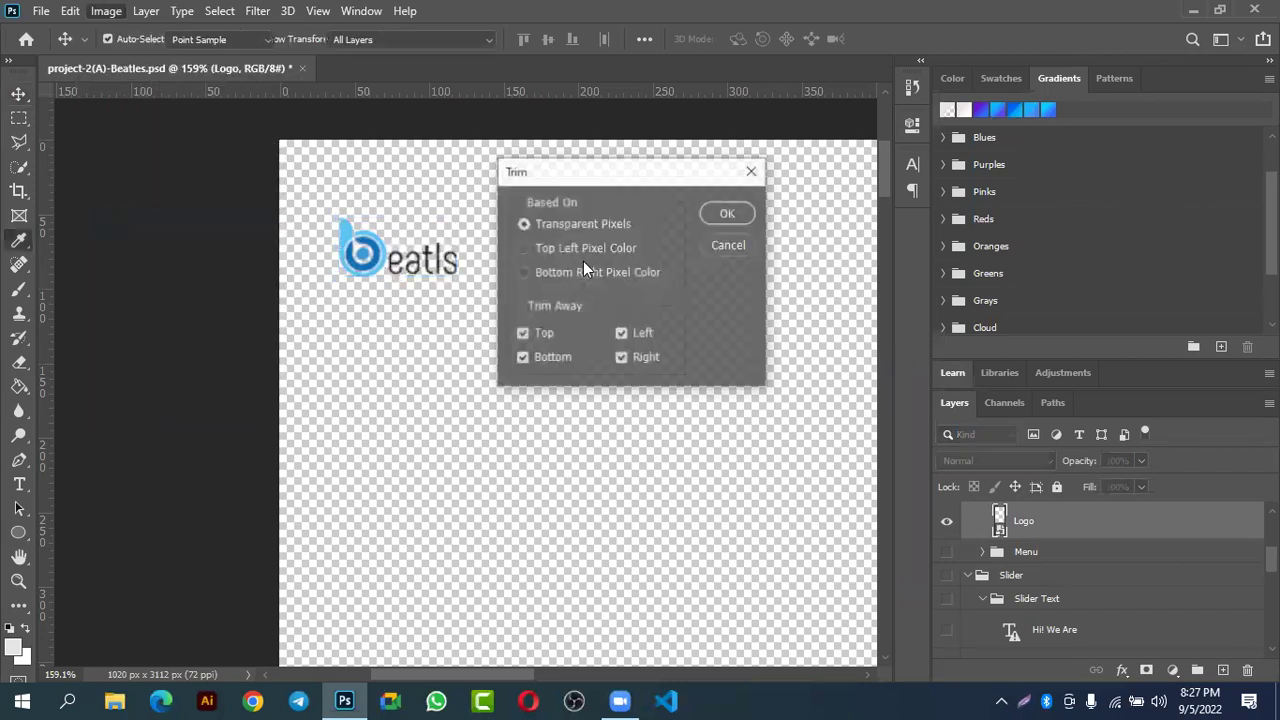
click(727, 216)
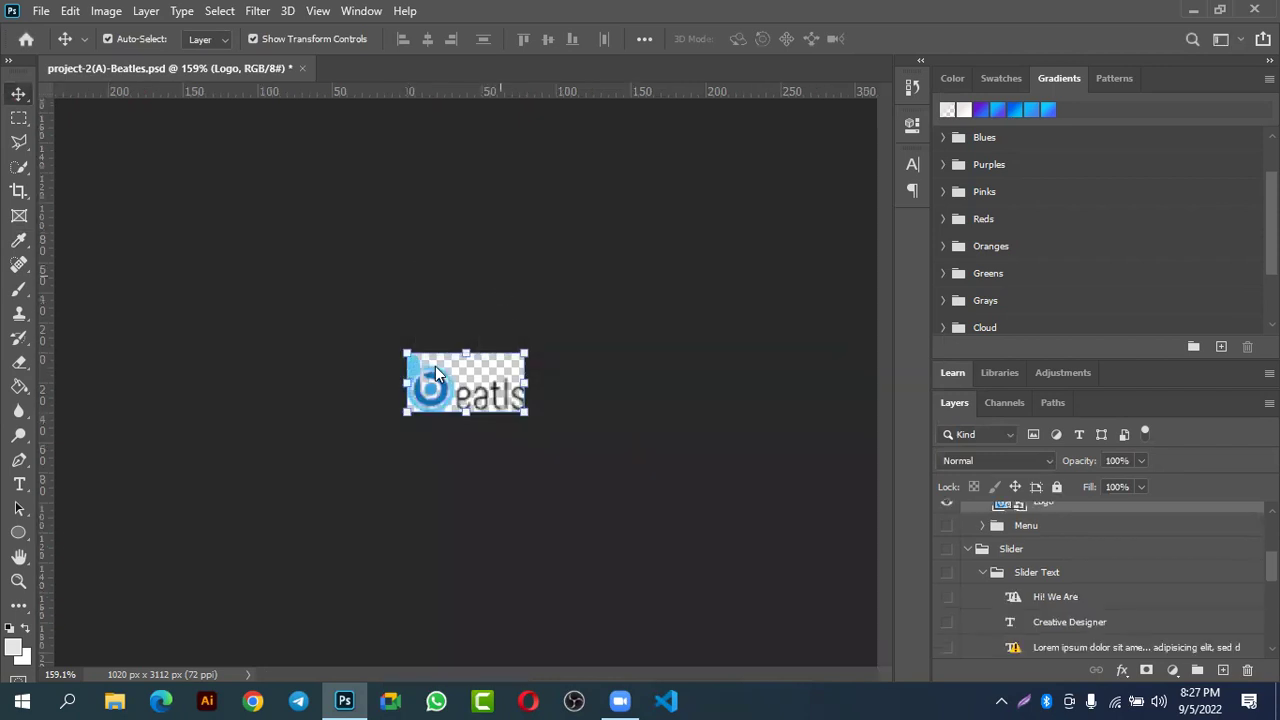
scroll(491, 369, up, 8)
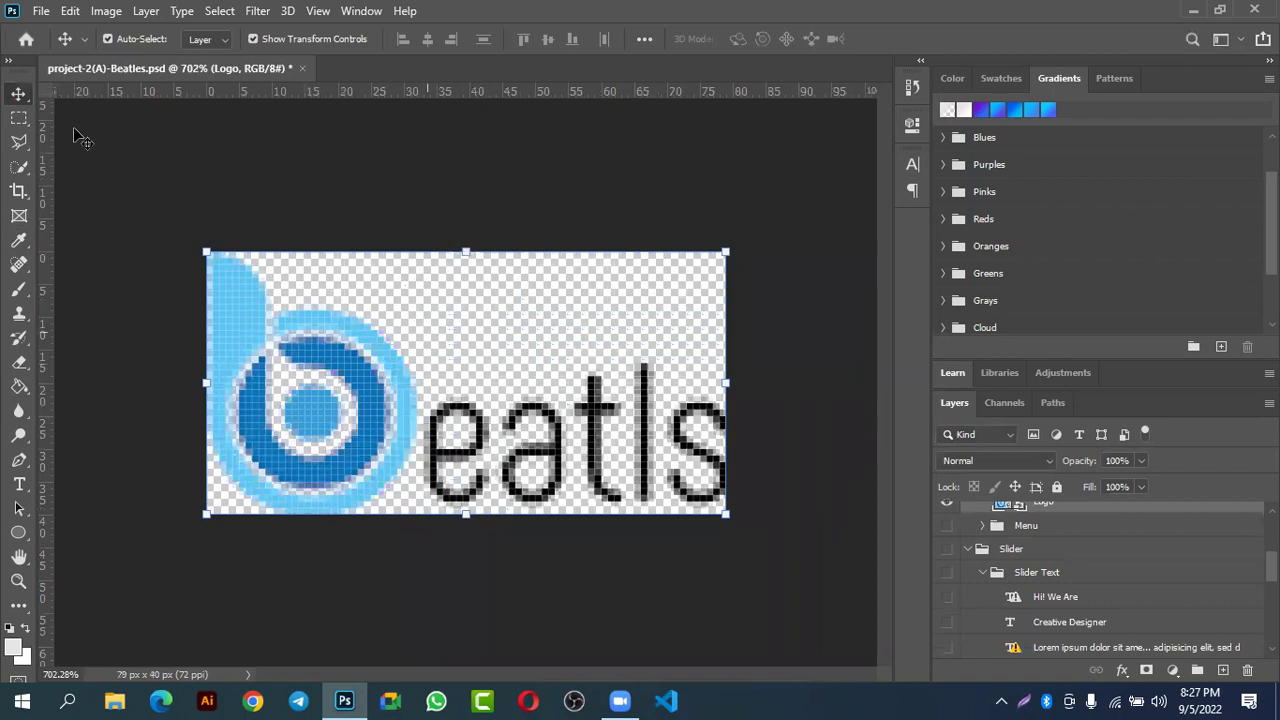
- Open the trimmed logo in Save for Web and set its format to PNG-24 with transparency, trying PNG-8 first
click(40, 11)
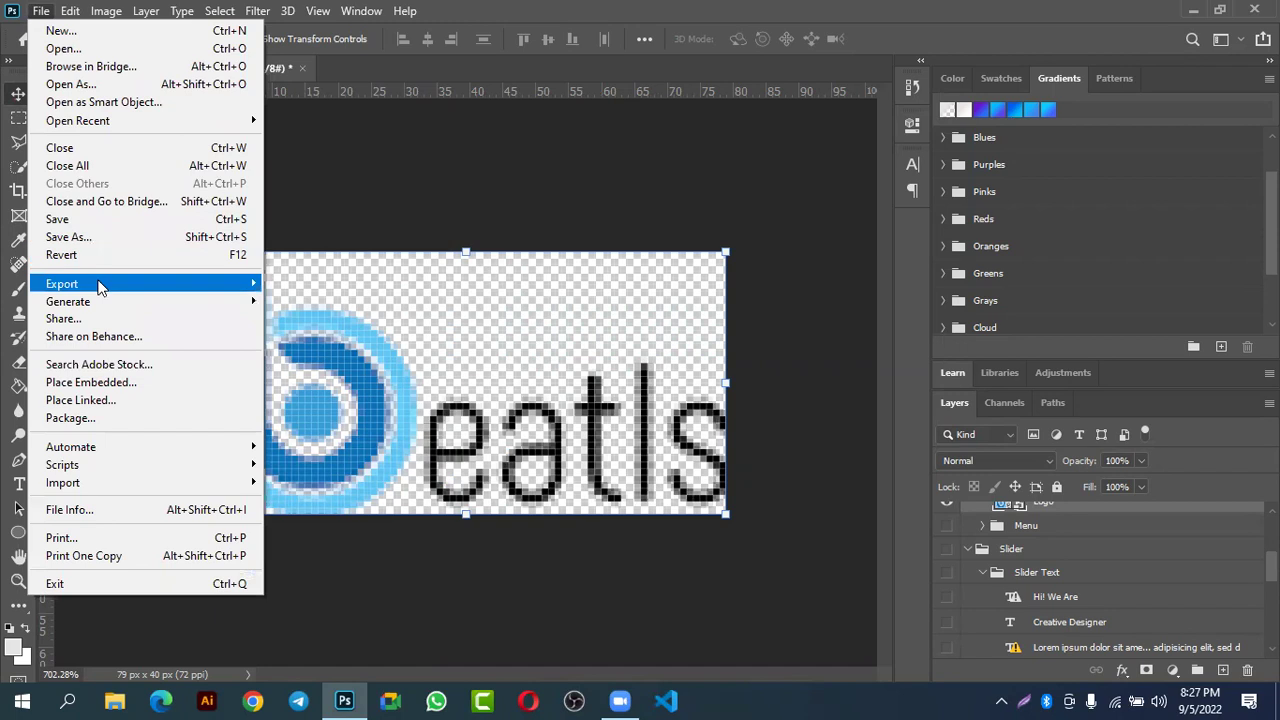
mouse_move(105, 280)
click(371, 362)
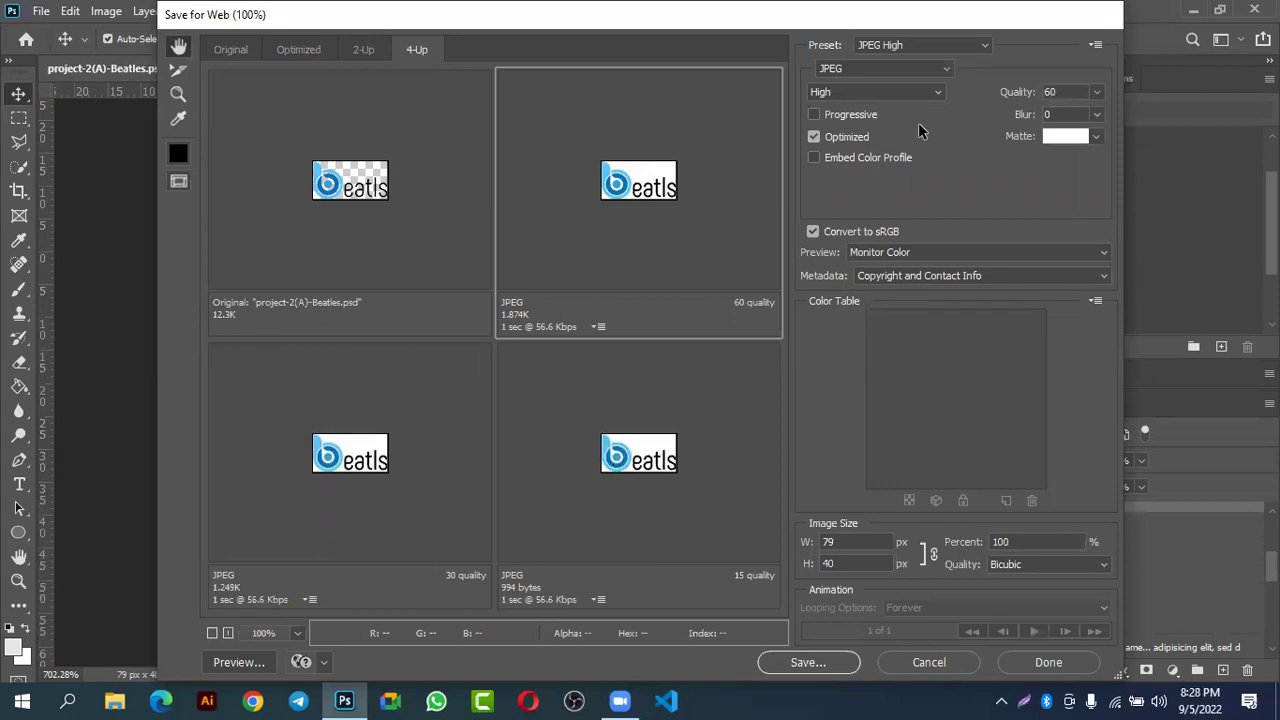
click(881, 68)
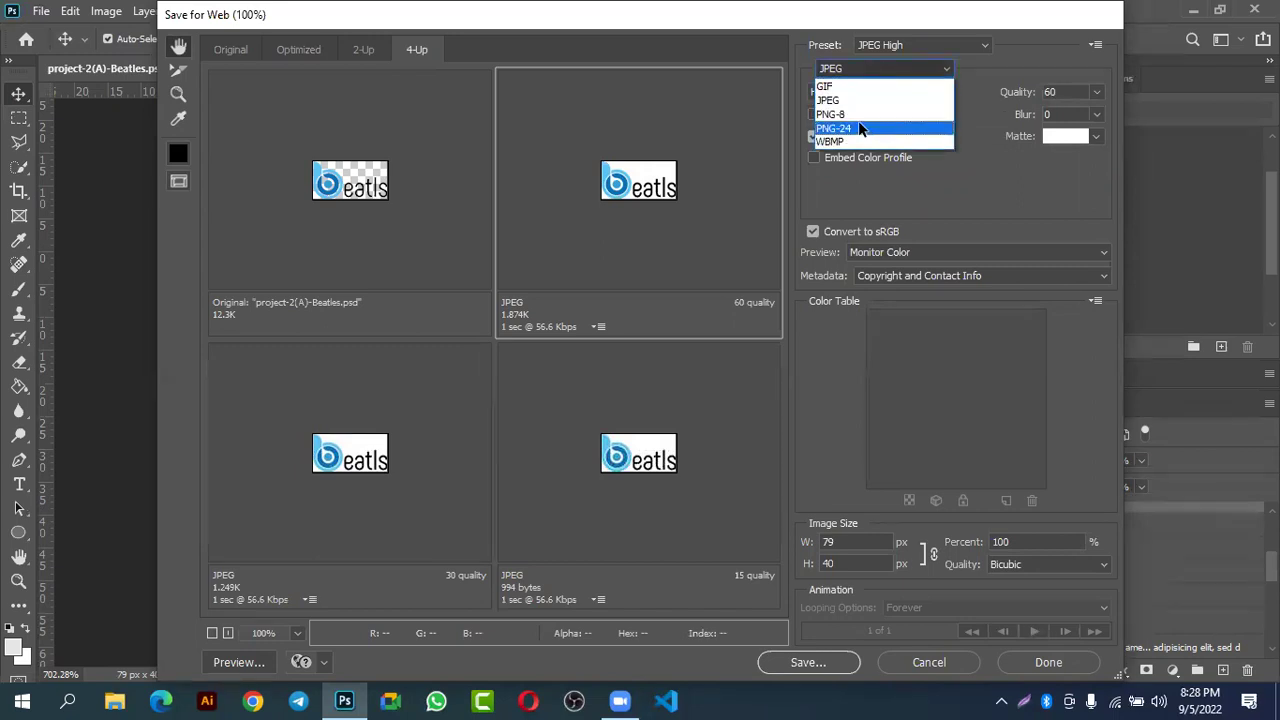
click(854, 113)
click(881, 68)
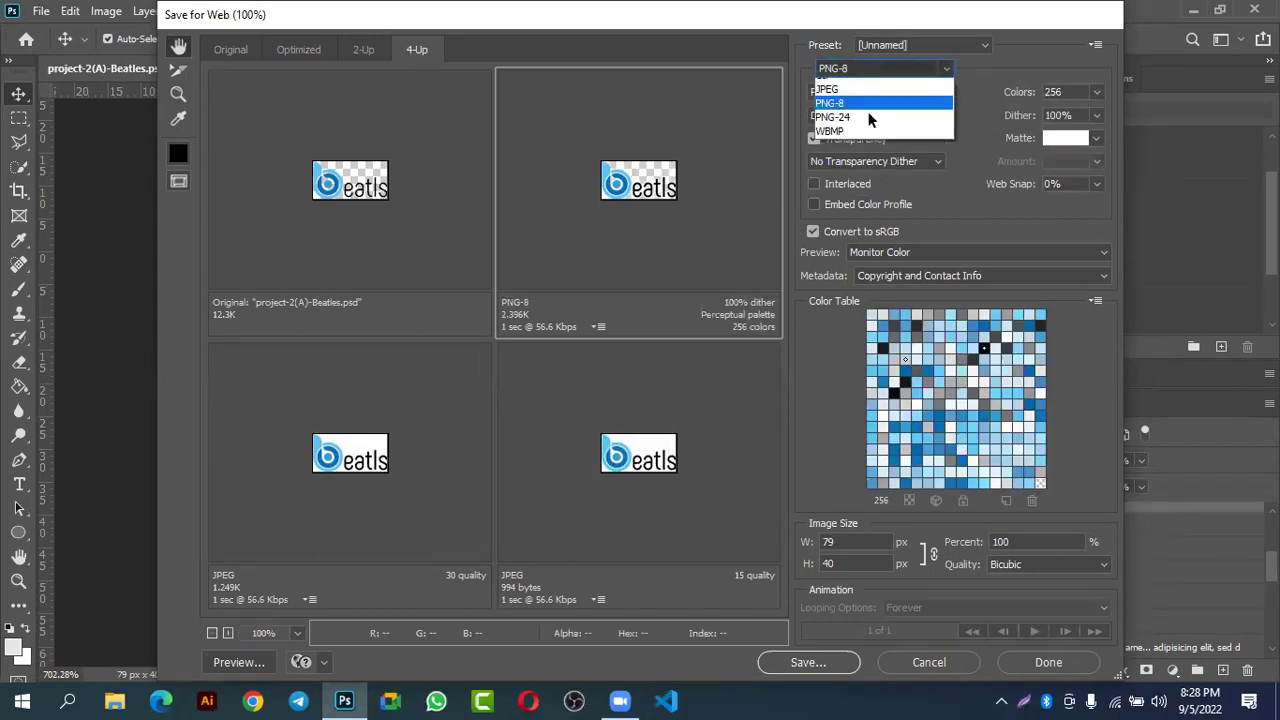
click(860, 118)
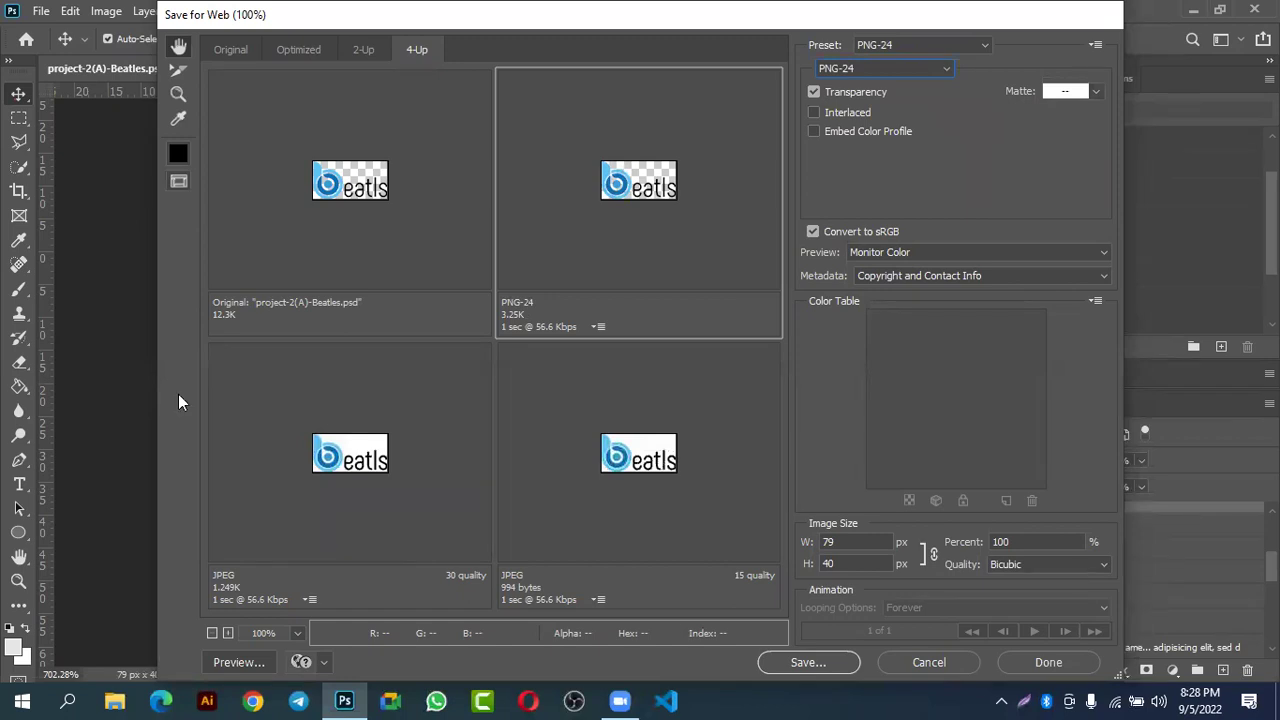
- Save the optimized logo as project-2(A)-Beatles.png in the IMG folder
click(818, 664)
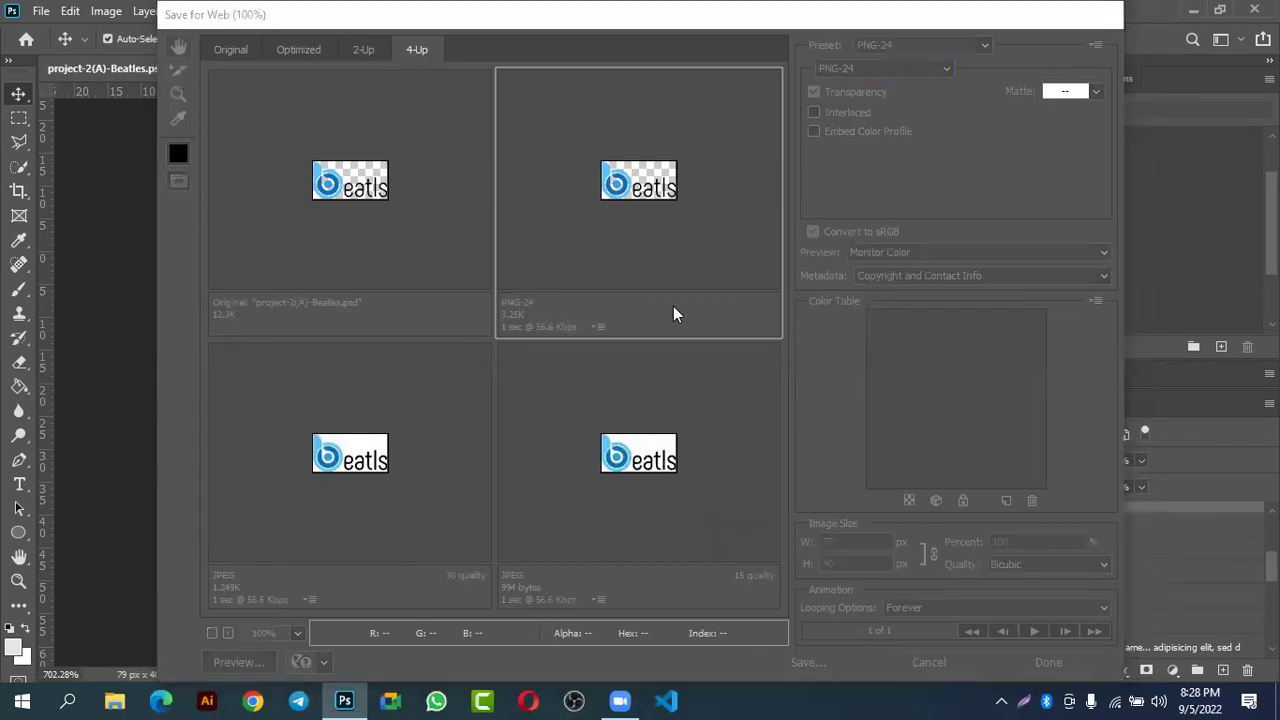
click(797, 367)
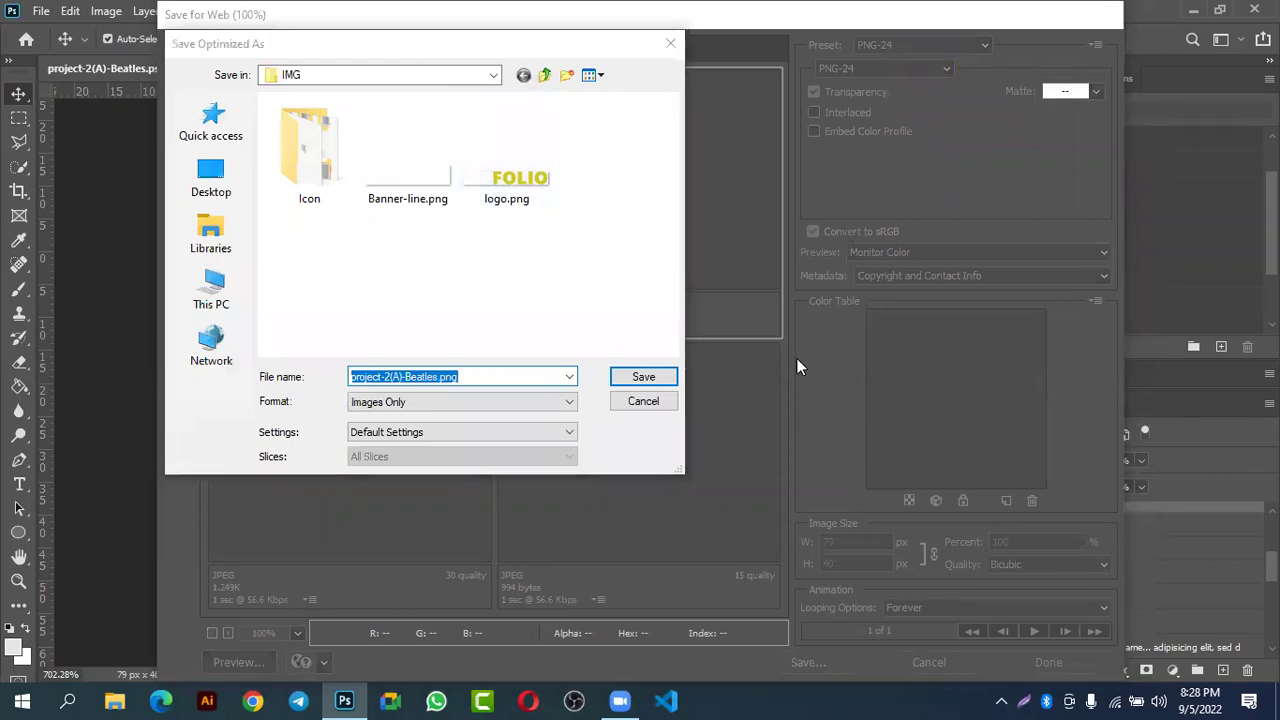
key(Return)
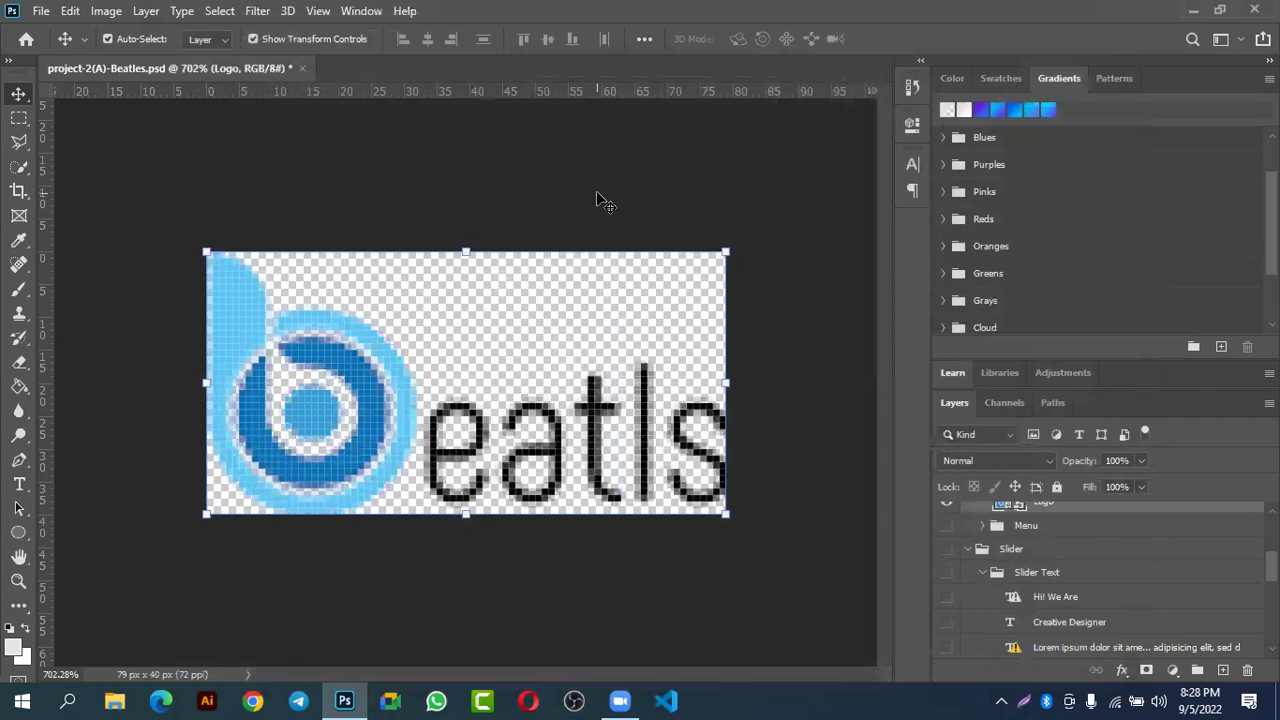
- Undo the logo canvas trim and the hiding of the other layers to restore the full page
key(ctrl+z)
key(ctrl+z)
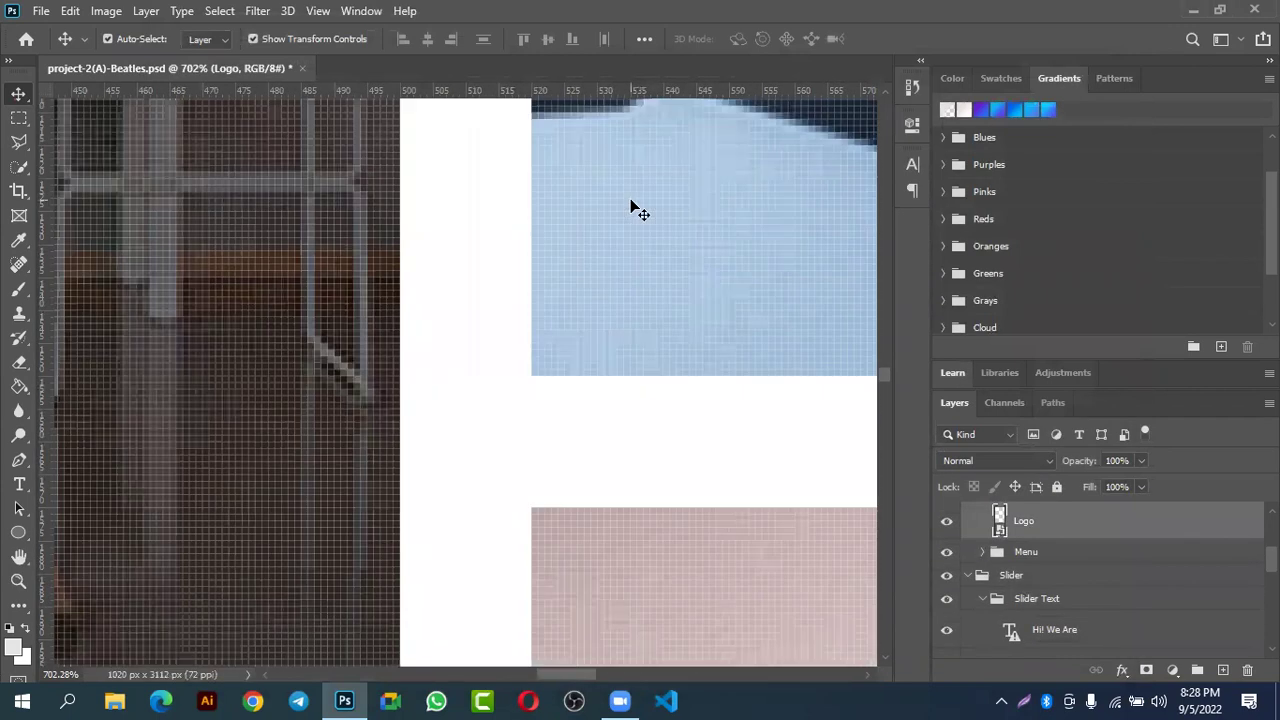
scroll(429, 271, down, 4)
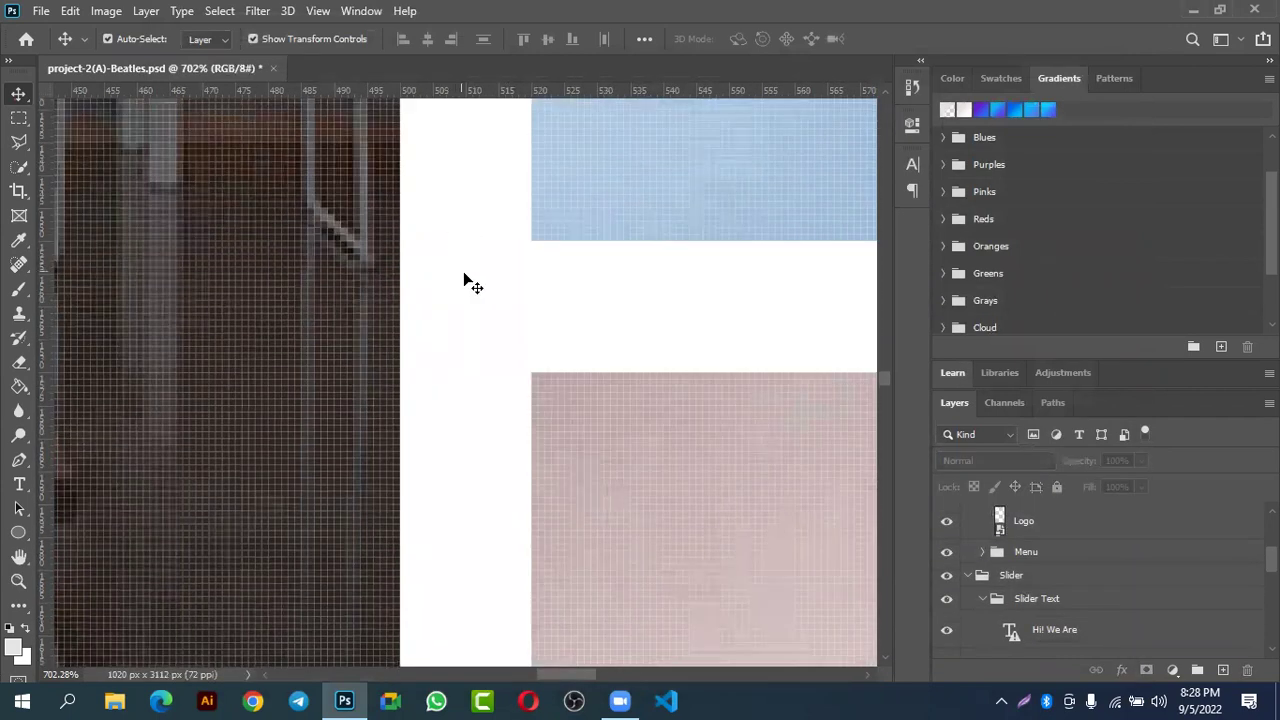
scroll(463, 290, down, 6)
scroll(520, 430, up, 3)
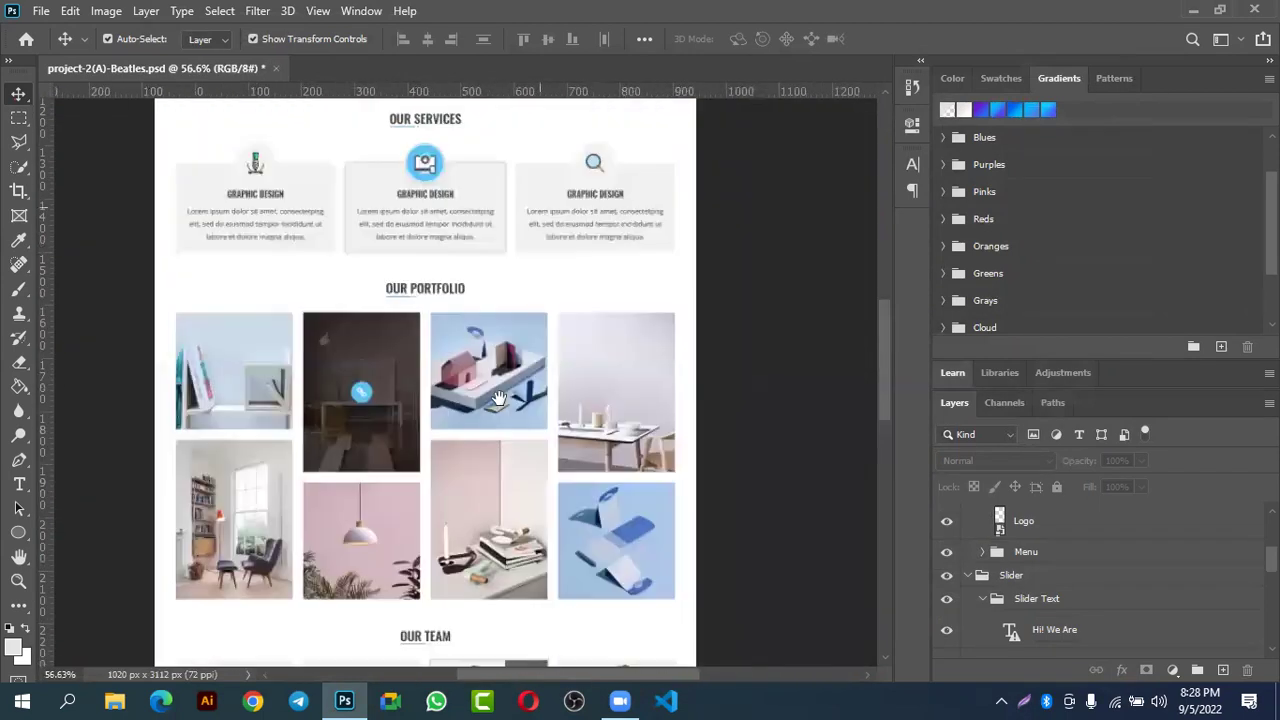
- Examine the page from header to footer for remaining images, including the dark hover overlay in the Our Portfolio section
scroll(520, 430, up, 10)
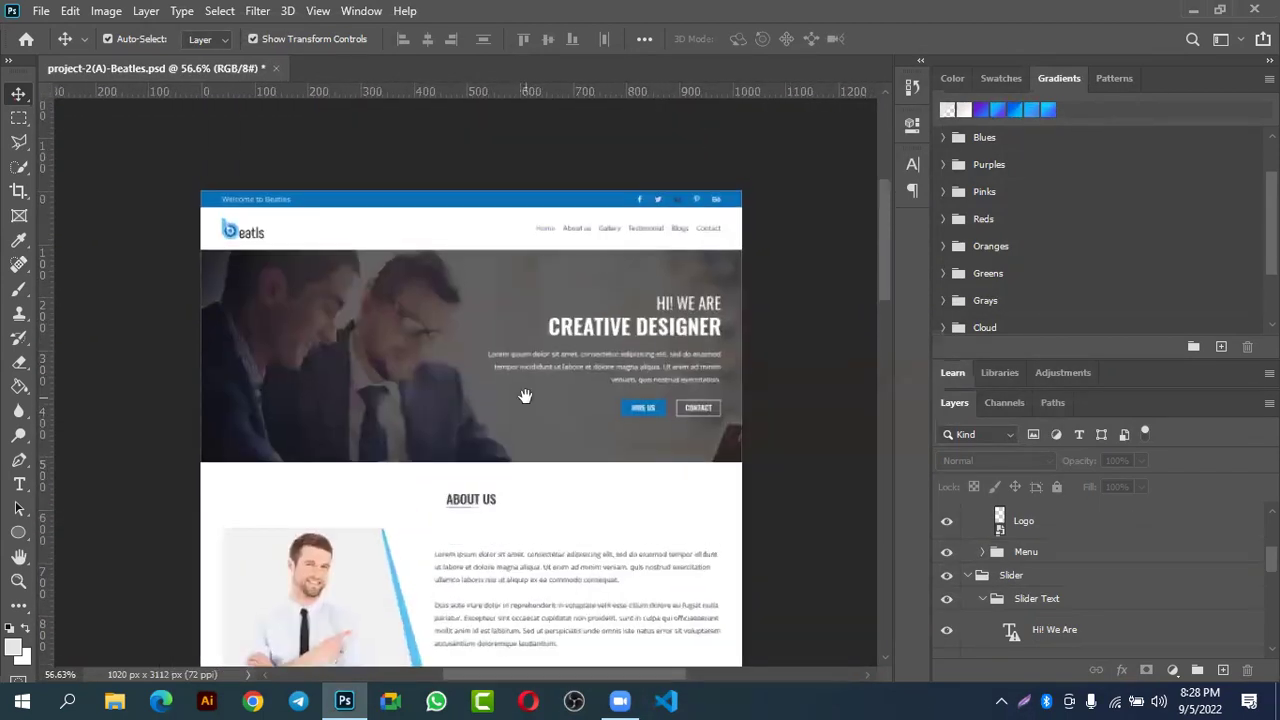
scroll(648, 225, up, 4)
scroll(650, 210, down, 4)
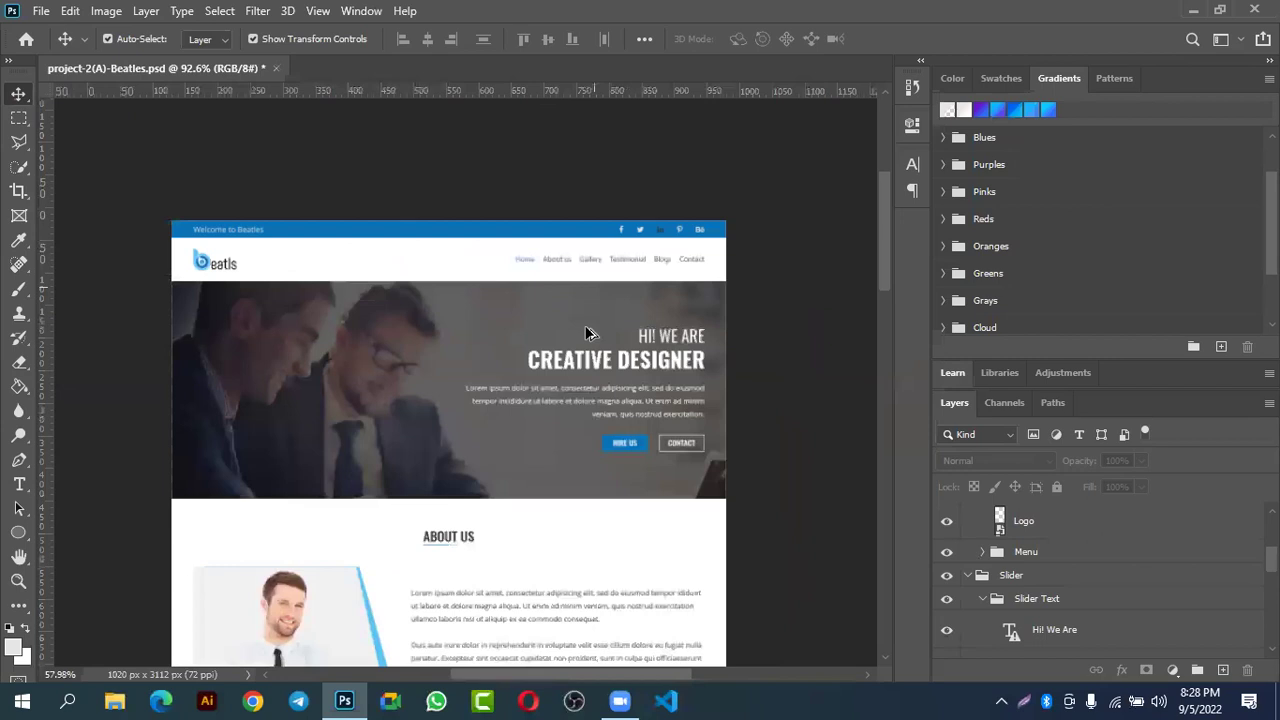
scroll(652, 218, down, 3)
scroll(652, 218, down, 10)
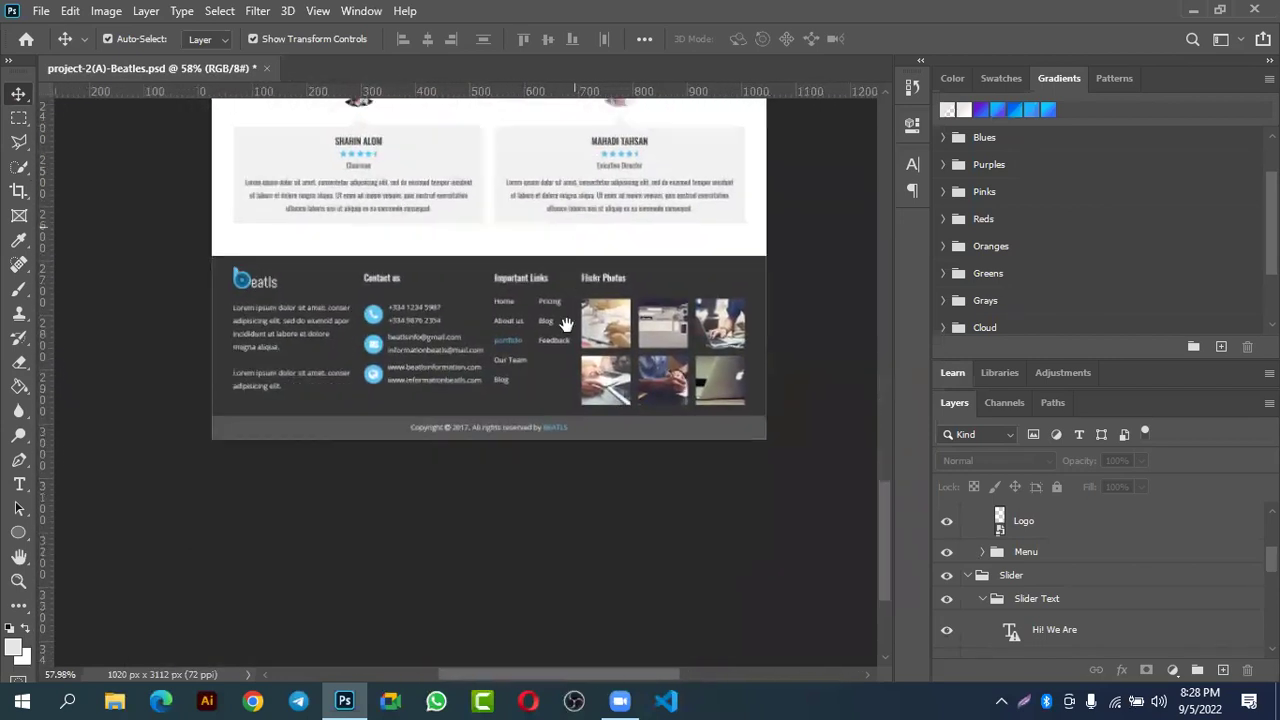
scroll(585, 400, up, 2)
scroll(574, 400, down, 2)
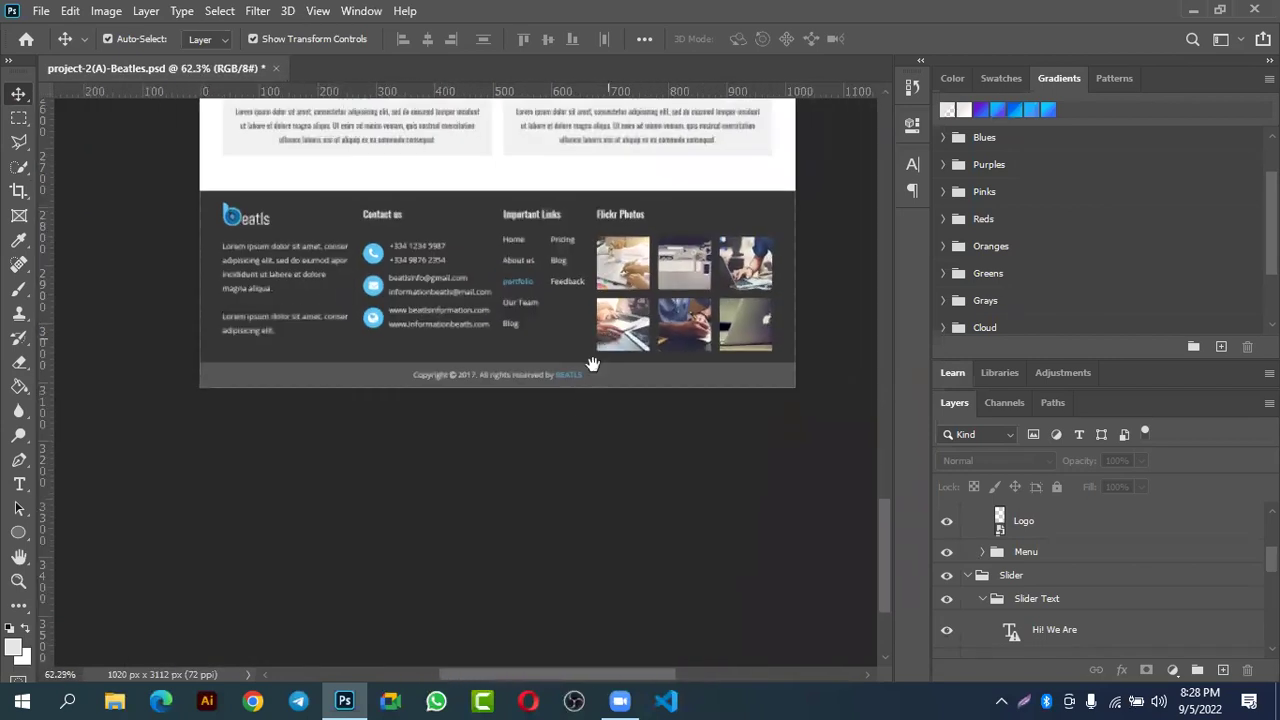
scroll(483, 217, up, 6)
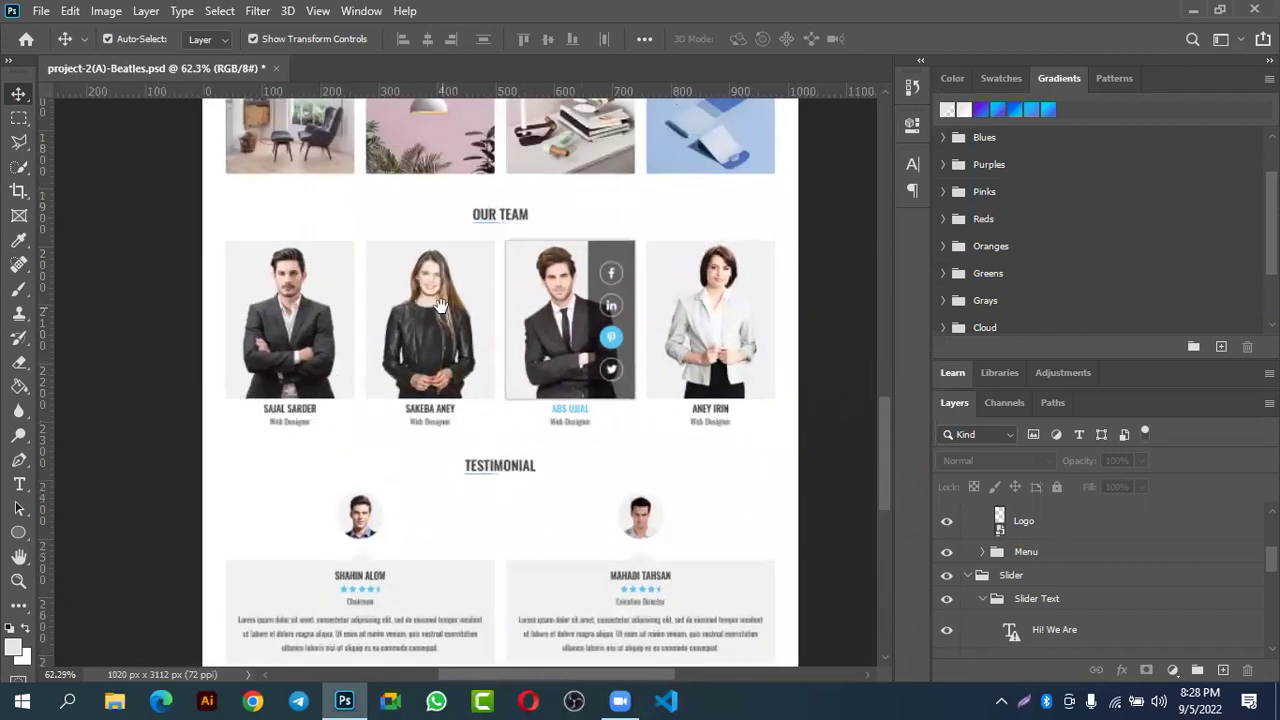
scroll(435, 197, up, 8)
drag(414, 260, 418, 186)
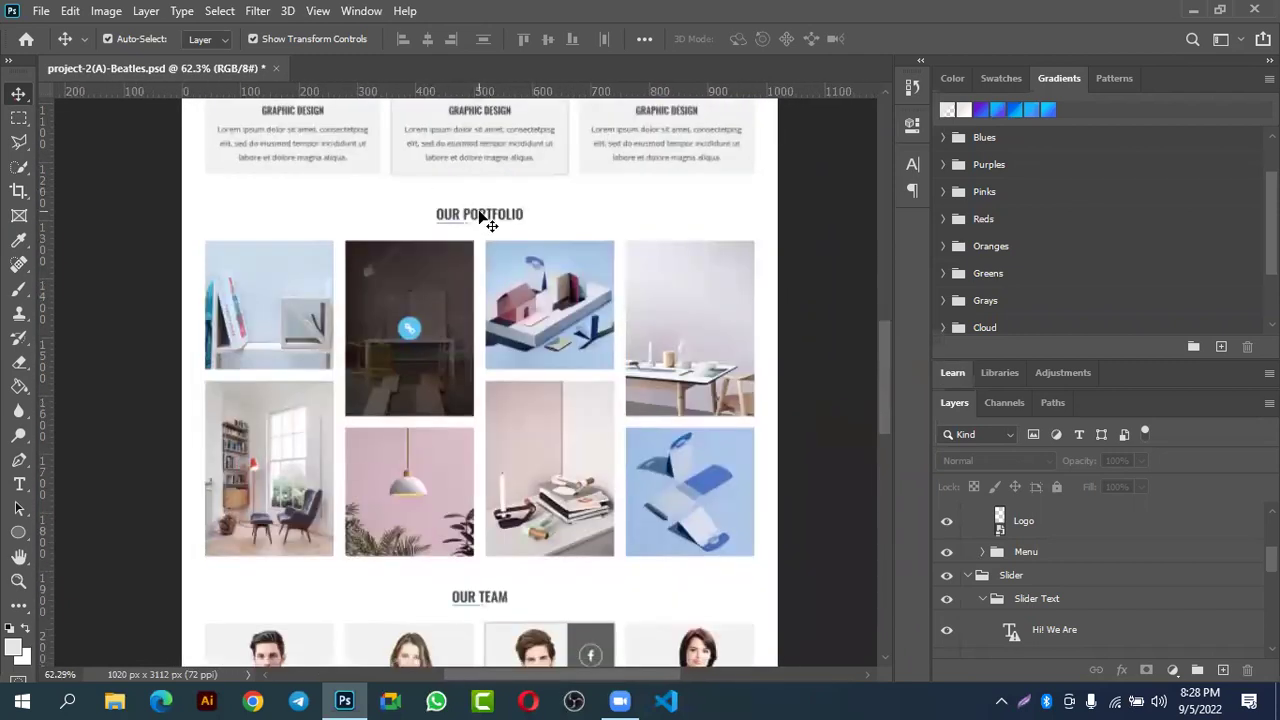
click(426, 268)
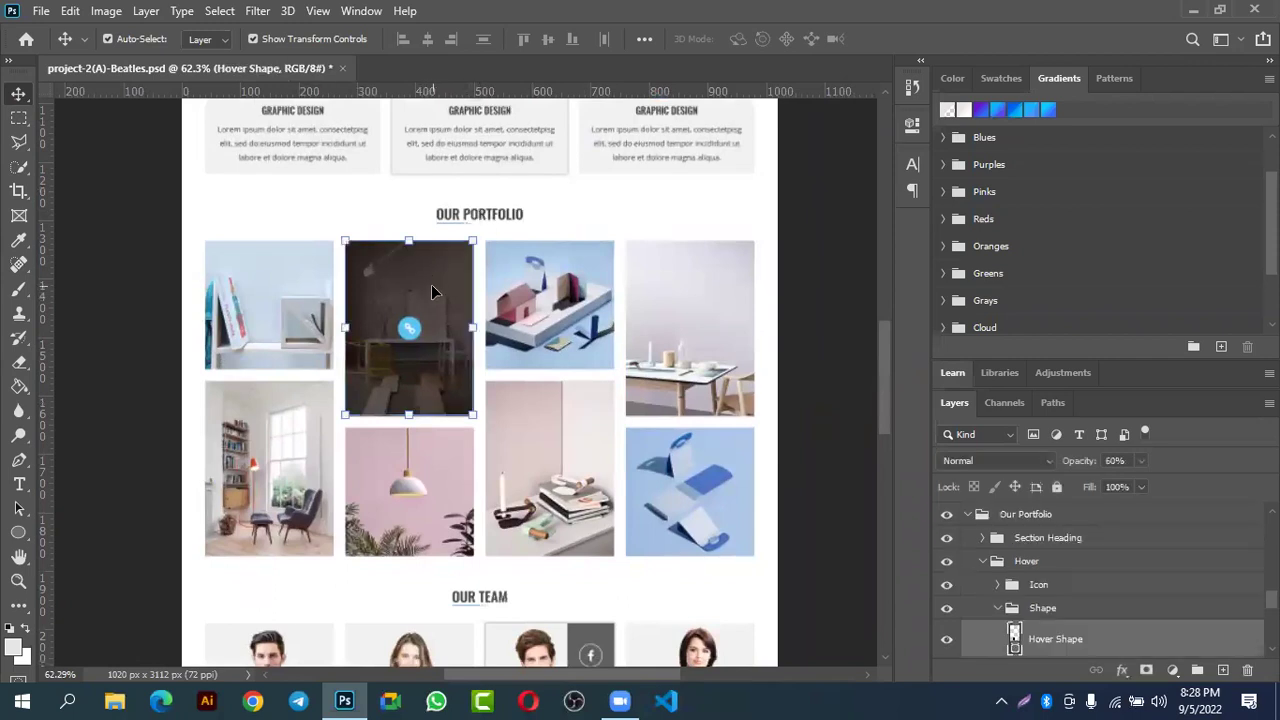
click(697, 230)
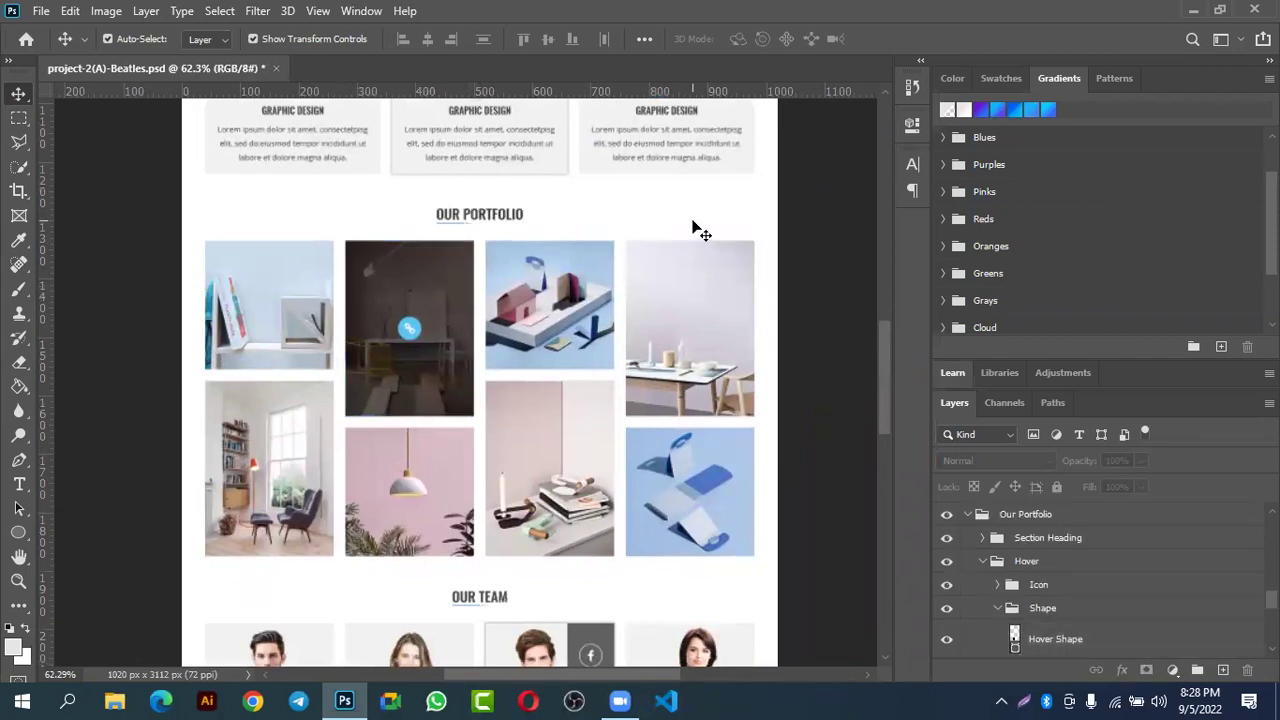
click(41, 12)
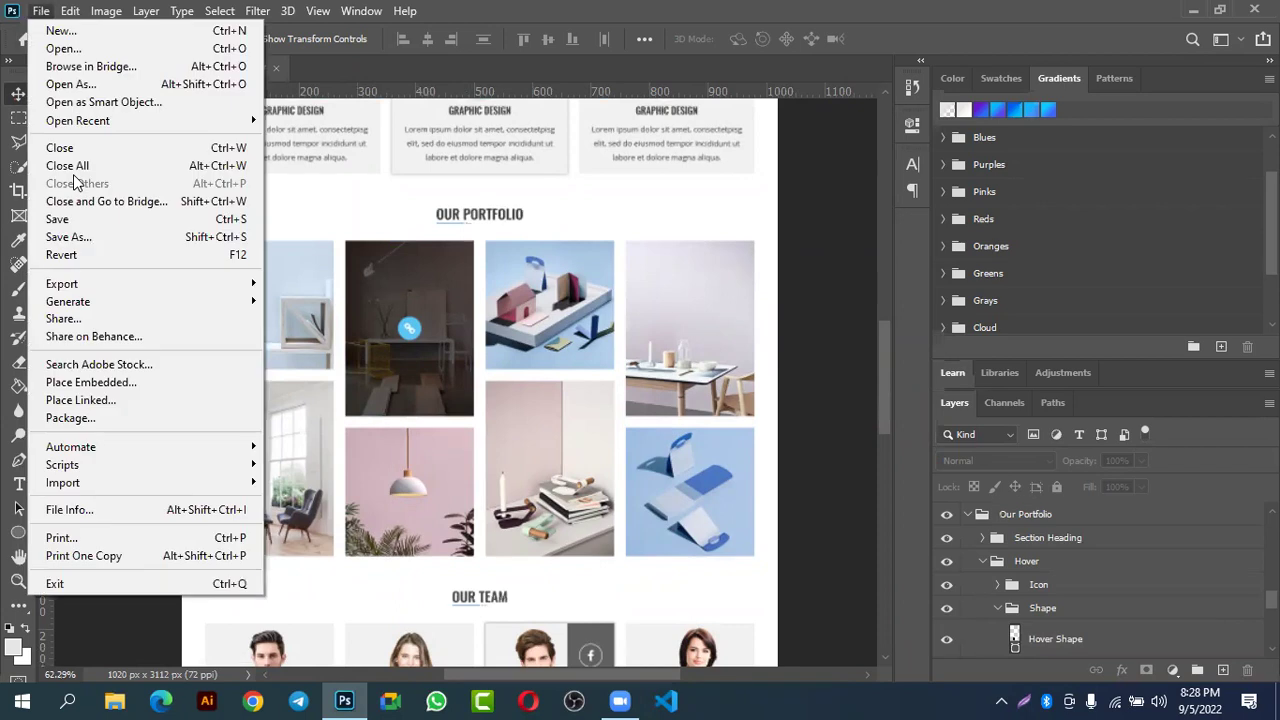
click(91, 55)
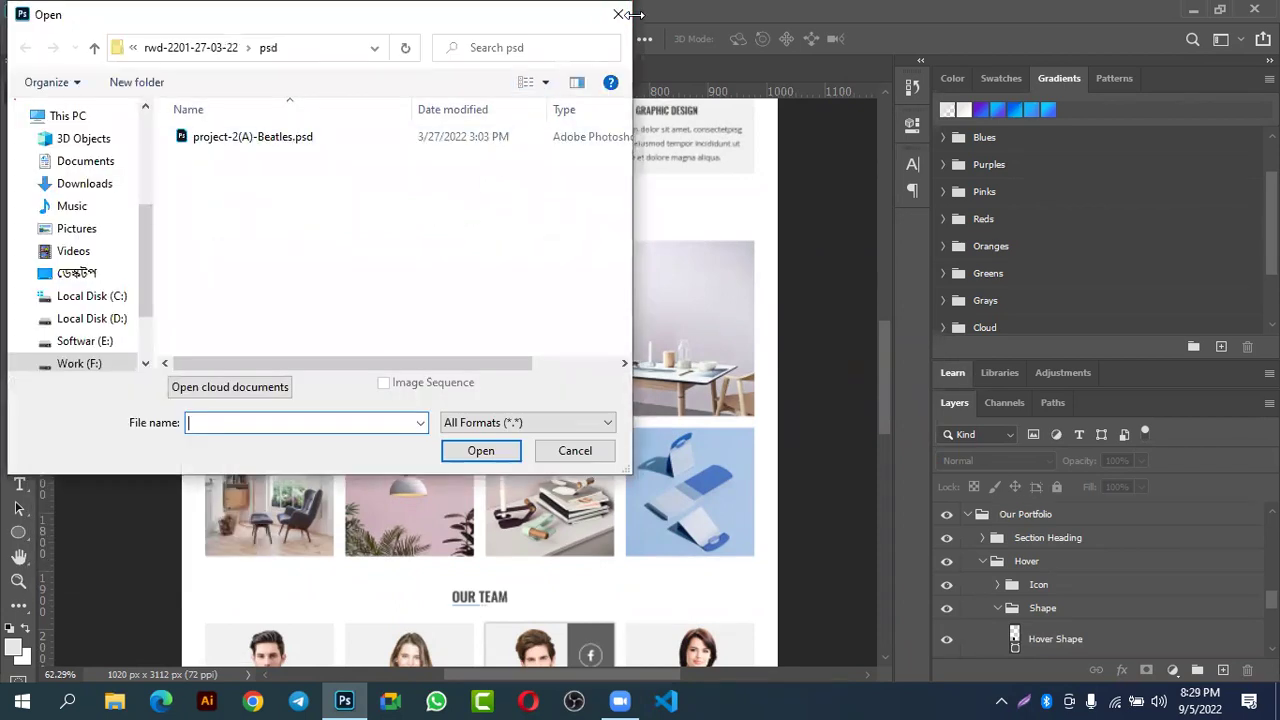
click(620, 15)
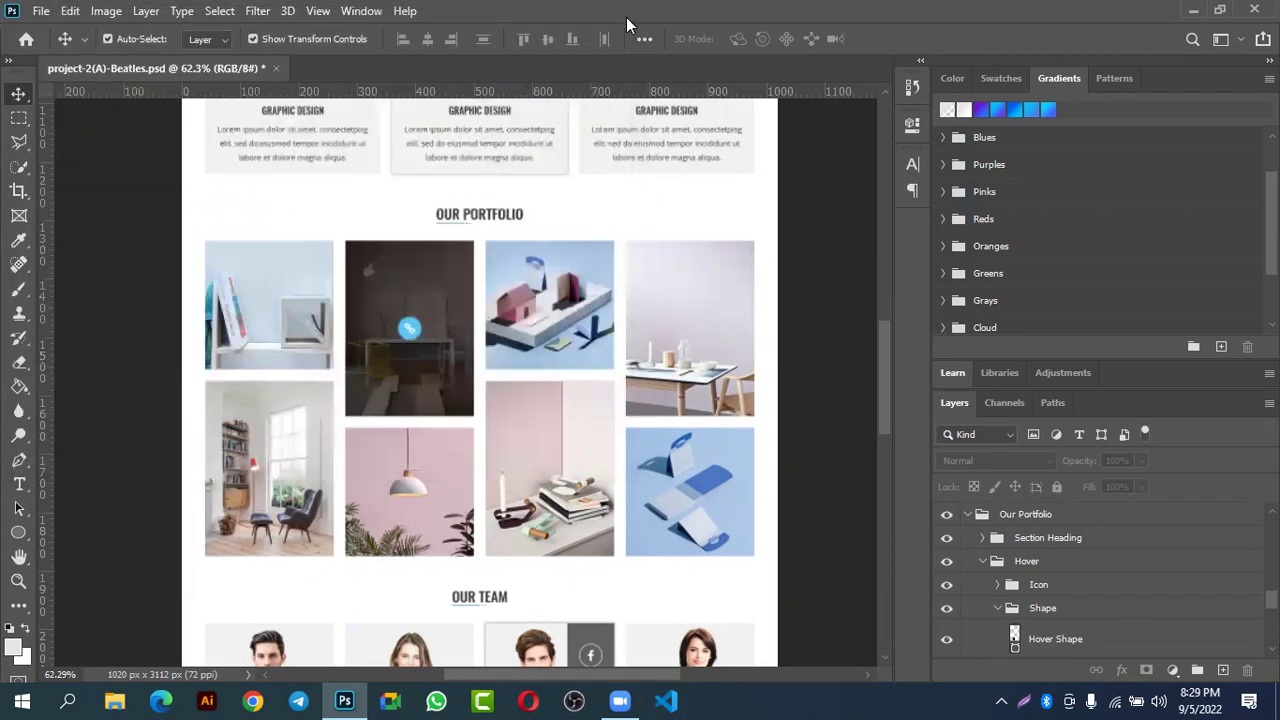